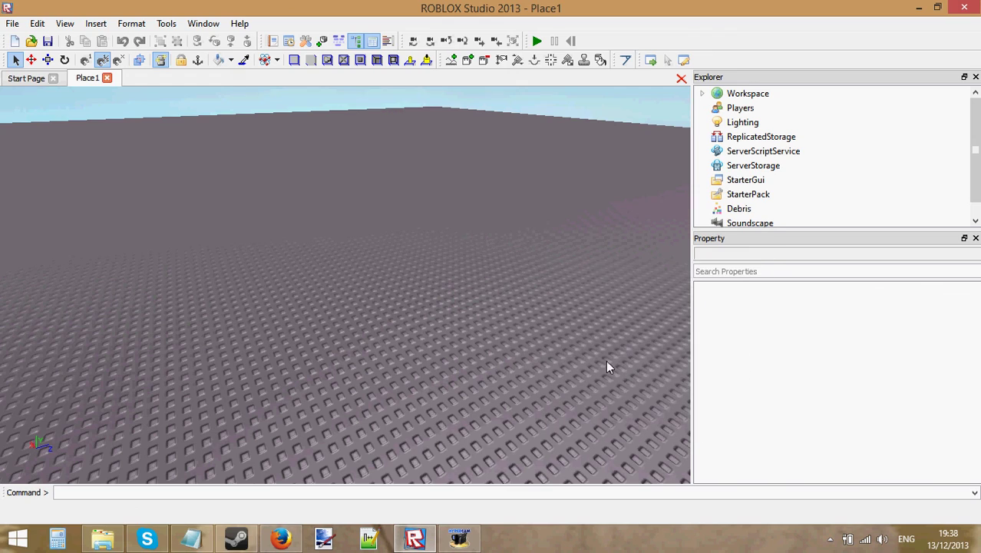
pyautogui.scroll(5, 542, 297)
pyautogui.scroll(-3, 542, 297)
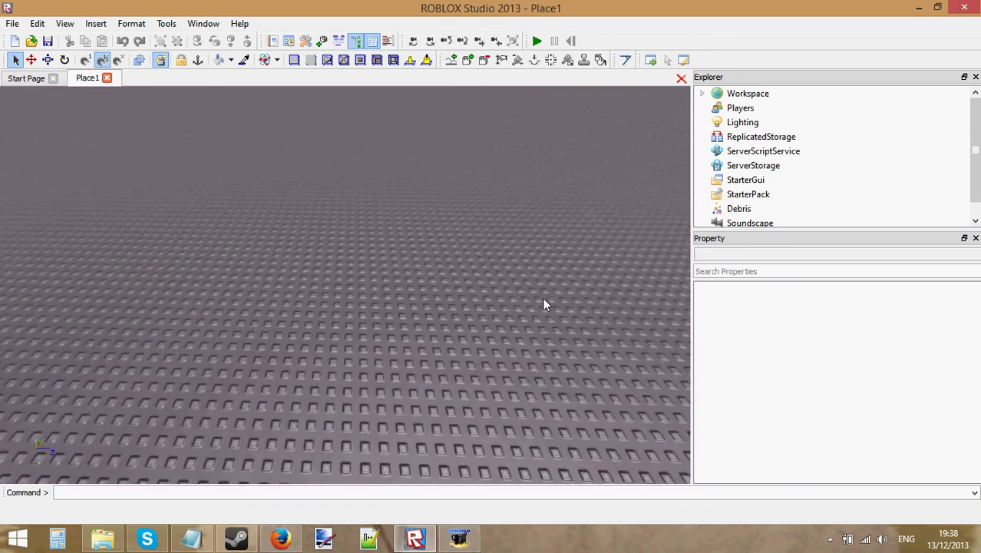
pyautogui.scroll(6, 544, 304)
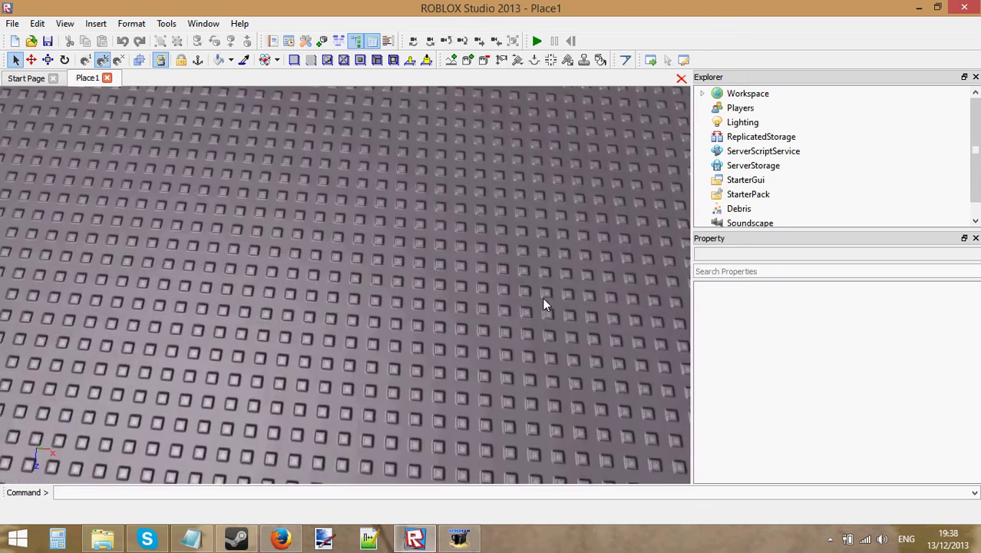
pyautogui.scroll(5, 544, 301)
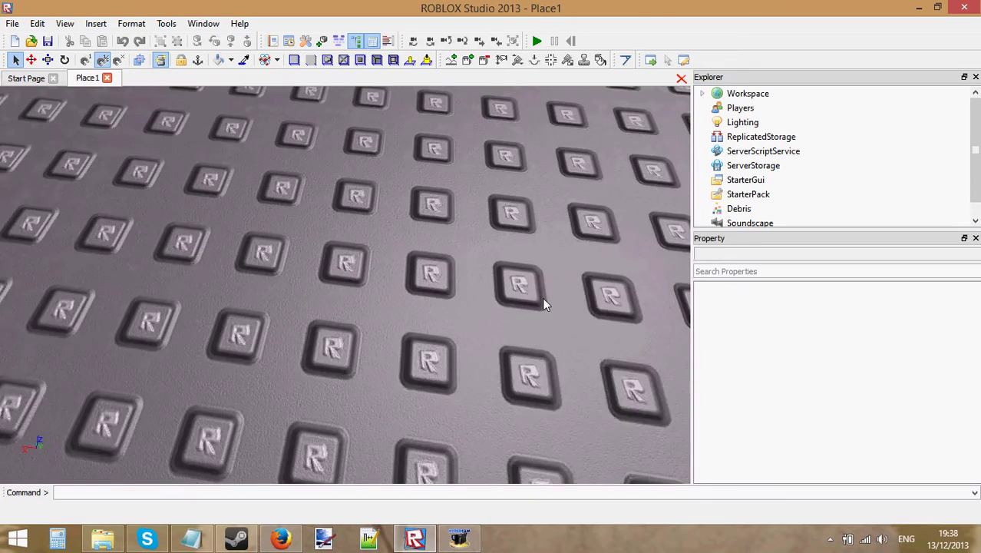
pyautogui.moveTo(544, 302); pyautogui.dragTo(543, 302, button='right')
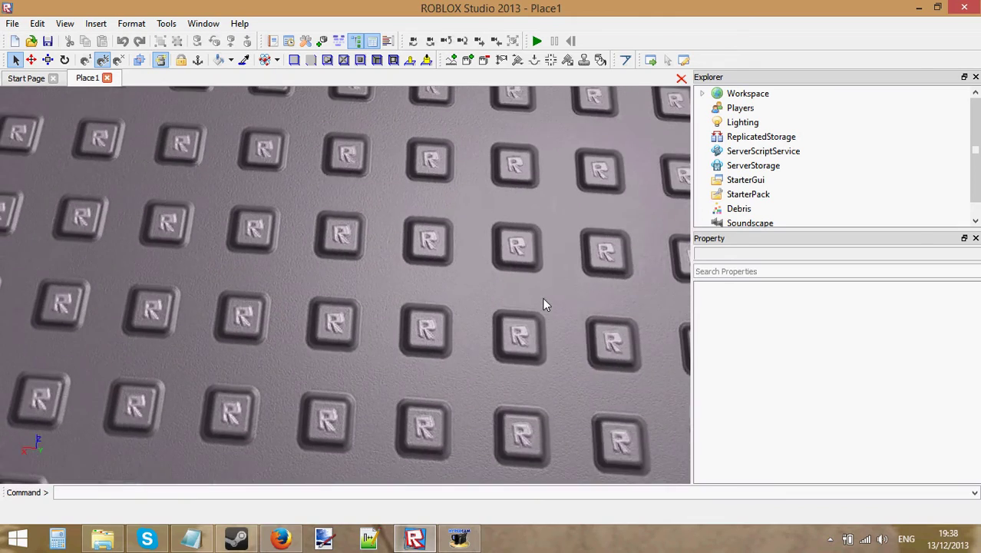
pyautogui.scroll(-5, 542, 297)
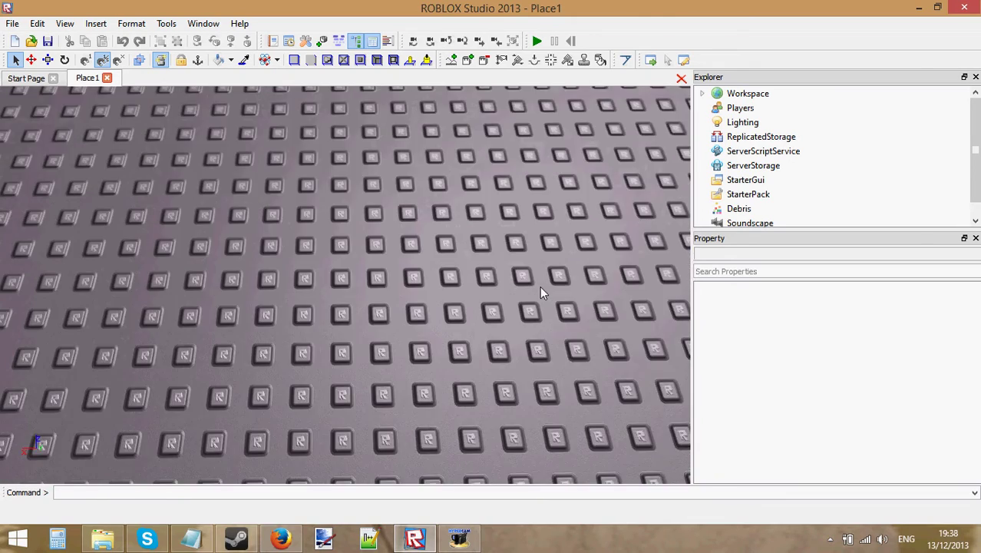
pyautogui.scroll(5, 539, 288)
pyautogui.scroll(-3, 540, 287)
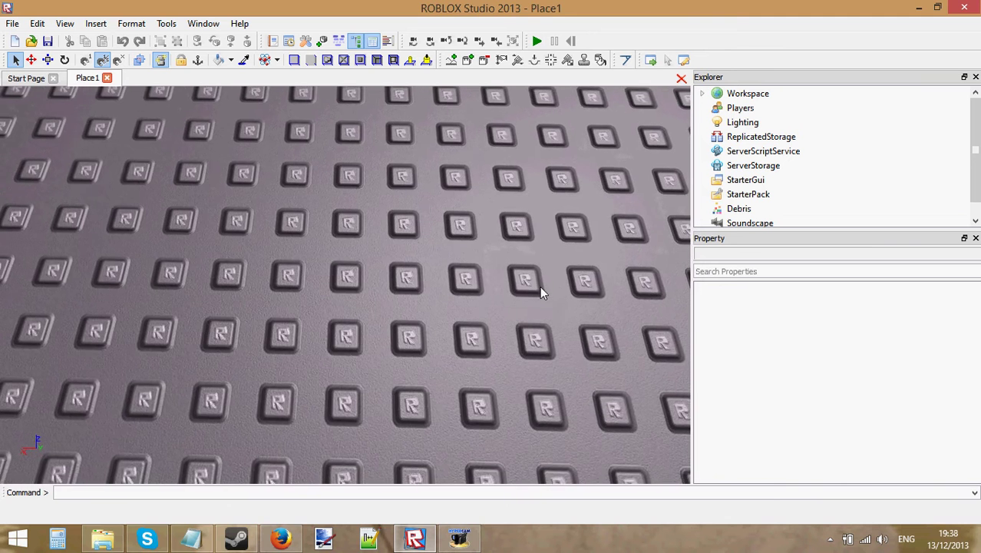
pyautogui.scroll(-5, 539, 286)
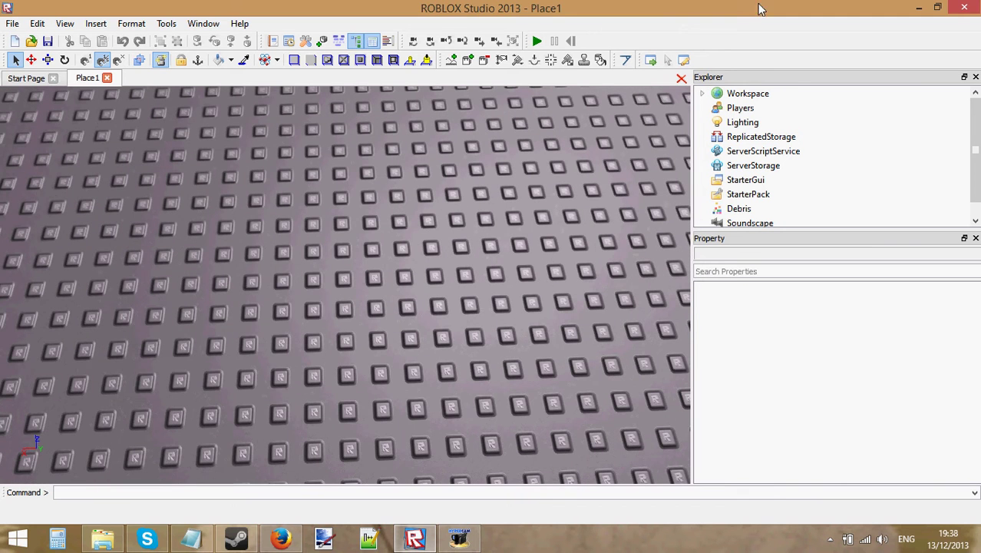
# Insert a ScreenGui object into StarterGui from the basic objects list.
pyautogui.click(746, 180)
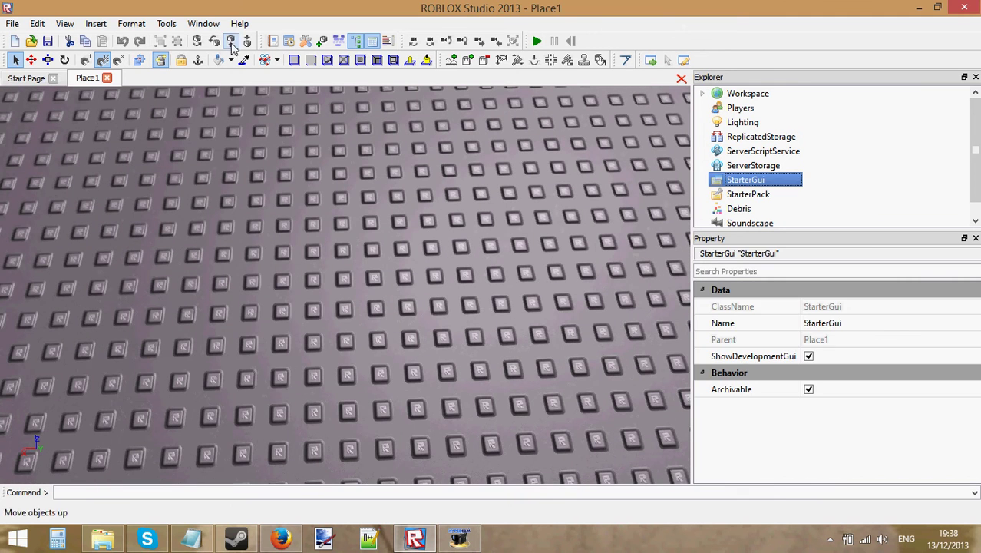
pyautogui.click(321, 40)
pyautogui.click(296, 427)
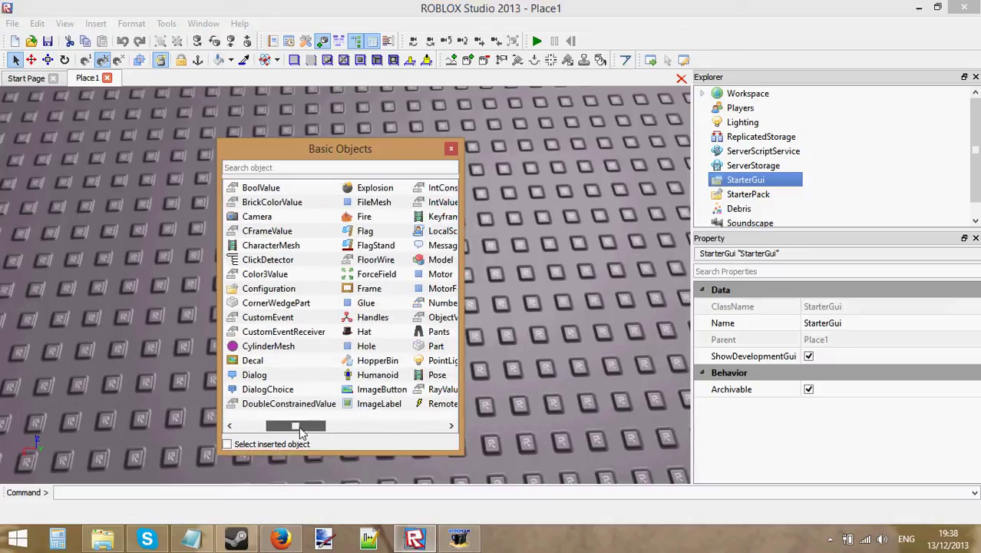
pyautogui.moveTo(299, 432); pyautogui.dragTo(360, 430)
pyautogui.click(360, 247)
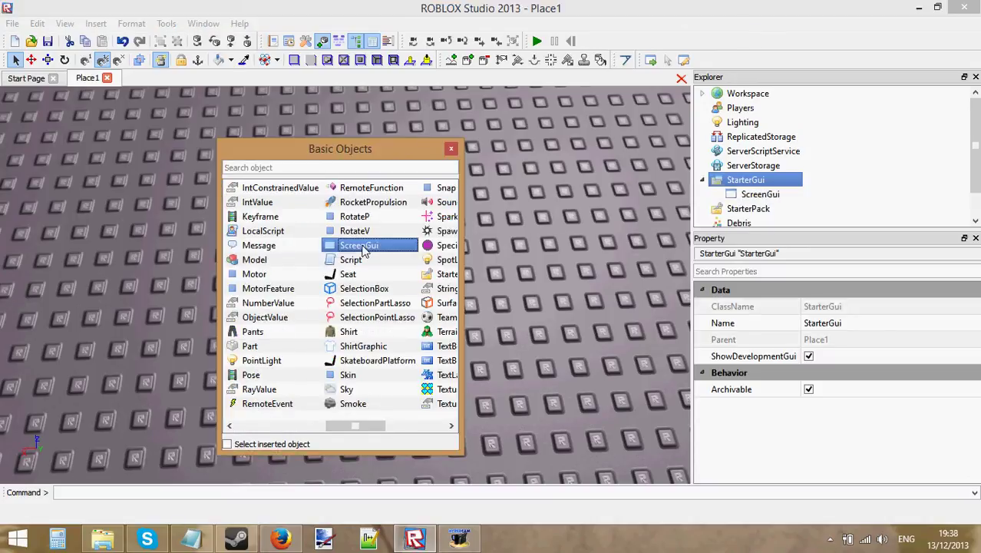
# Insert a Frame object inside the new ScreenGui.
pyautogui.click(734, 194)
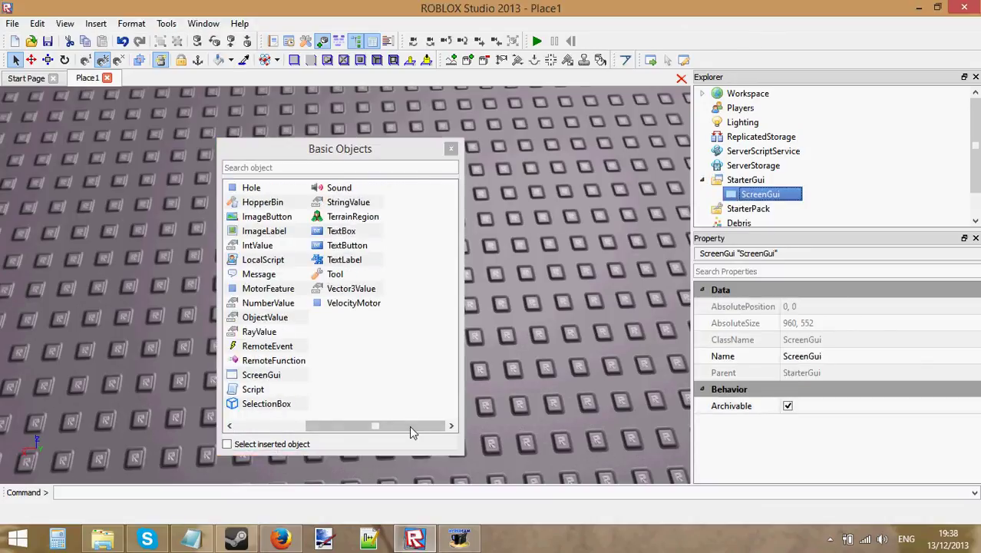
pyautogui.moveTo(409, 427); pyautogui.dragTo(338, 426)
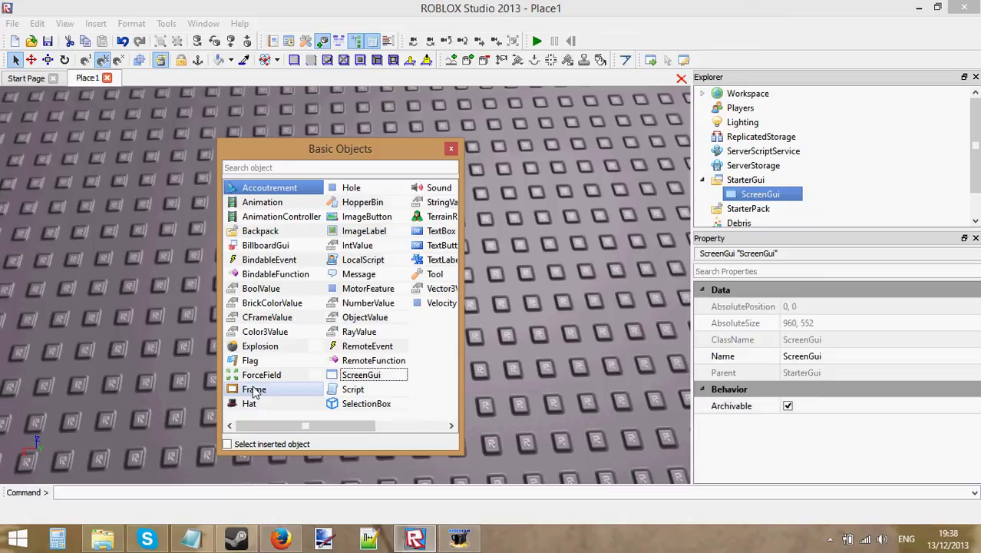
pyautogui.click(255, 390)
# Rename the new frame inside the ScreenGui as Main.
pyautogui.click(760, 209)
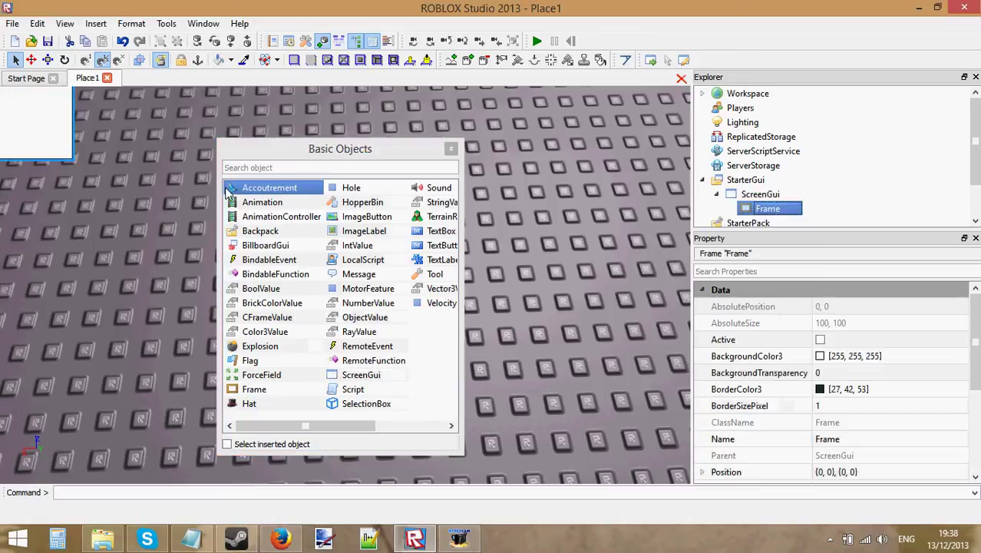
pyautogui.click(856, 438)
pyautogui.write('Main')
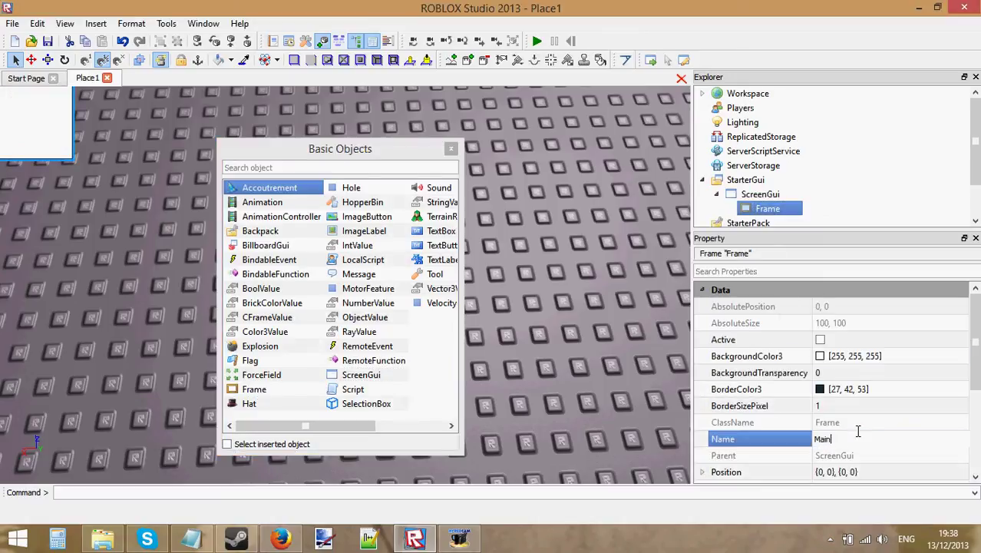
pyautogui.press('Return')
# Try to set the Main frame's size to {0, 0.5}, {0, 0.5}, using 0.5 as the pixel offsets.
pyautogui.scroll(-3, 857, 431)
pyautogui.click(831, 357)
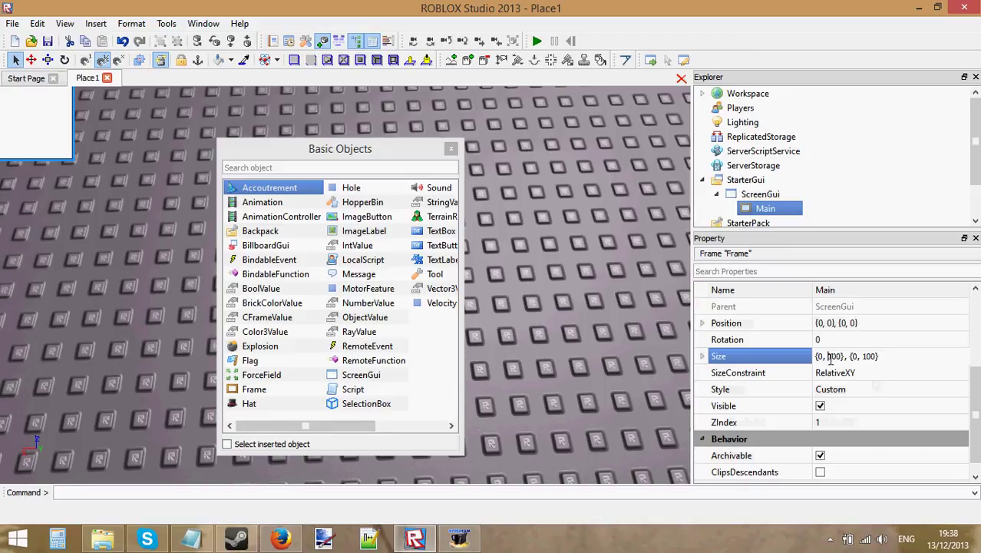
pyautogui.press('BackSpace')
pyautogui.press('BackSpace')
pyautogui.press('BackSpace')
pyautogui.press('Return')
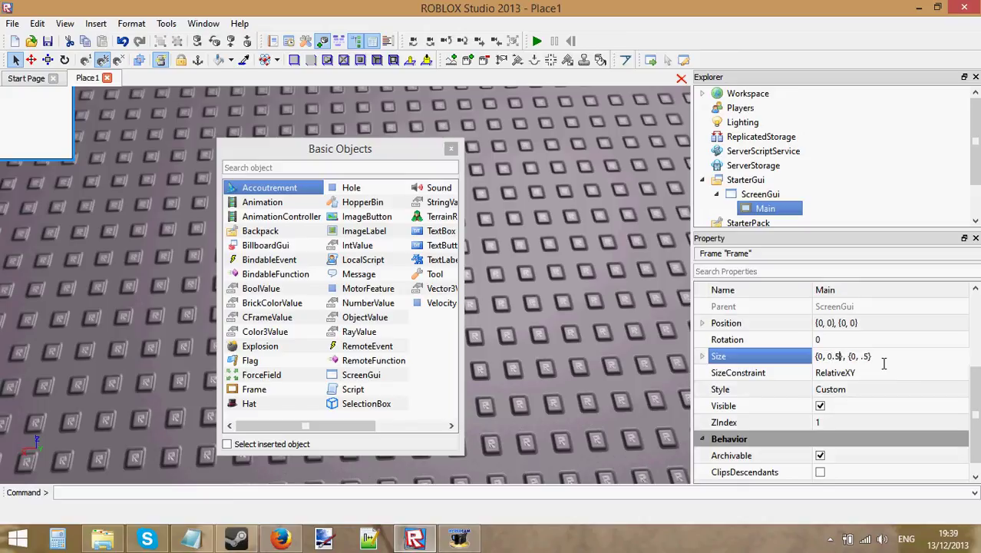
pyautogui.click(861, 354)
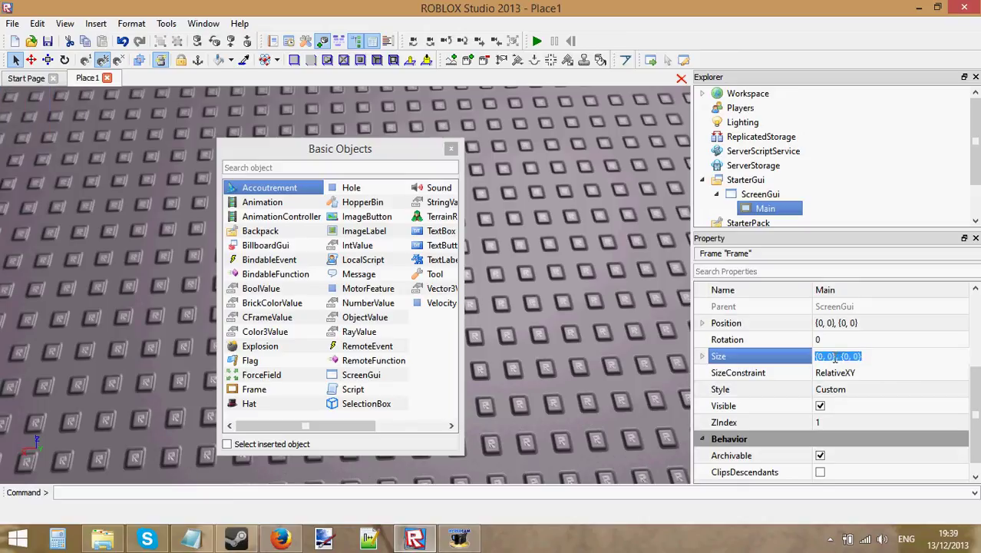
pyautogui.click(833, 356)
pyautogui.write('.5')
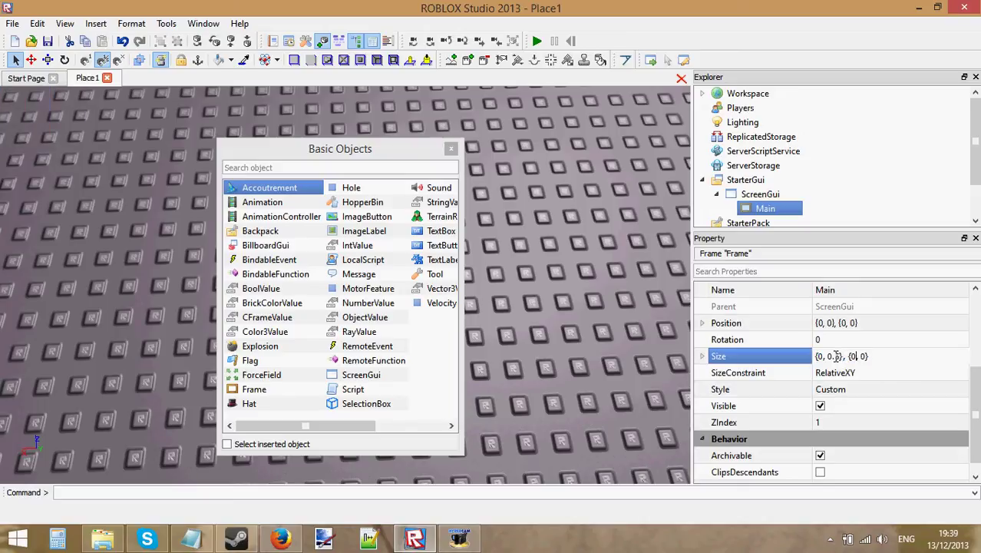
pyautogui.press('Return')
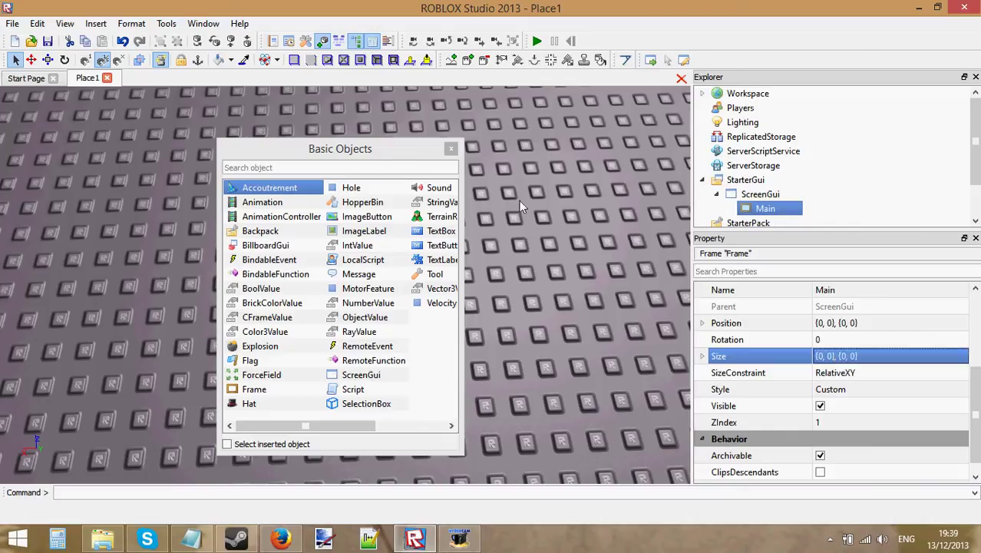
# Set the Main frame's size to {0.5, 0}, {0.5, 0}.
pyautogui.click(835, 357)
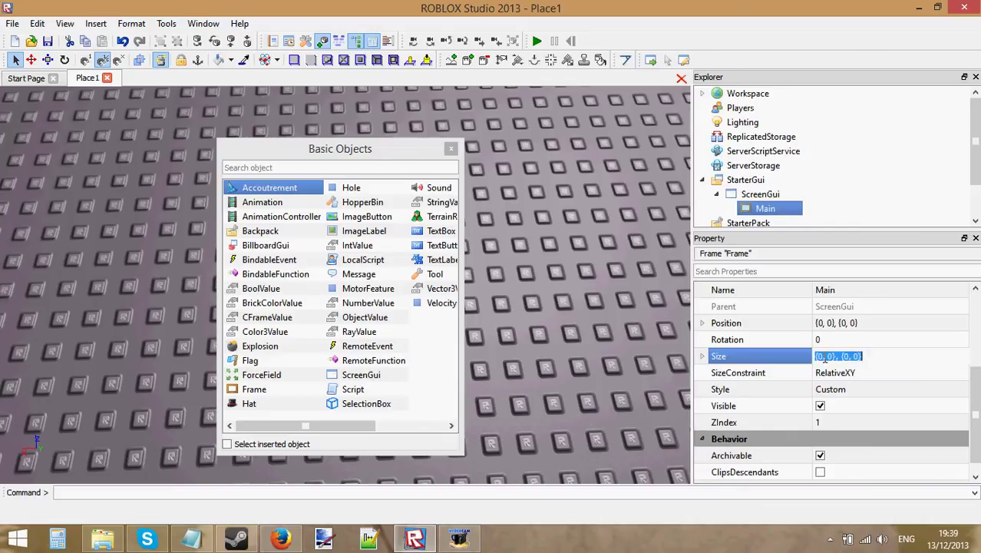
pyautogui.click(824, 359)
pyautogui.write('.5')
pyautogui.press('Right')
pyautogui.press('Right')
pyautogui.press('Right')
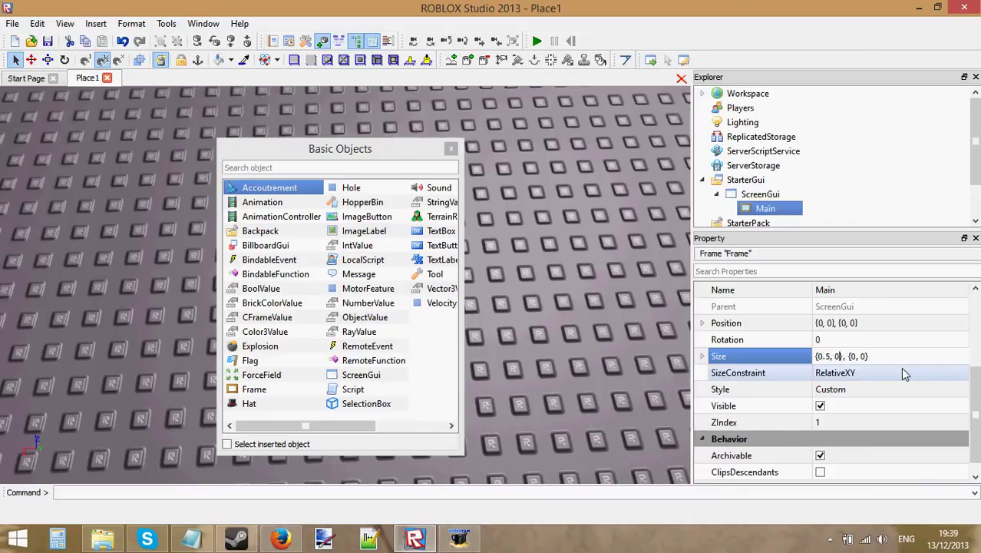
pyautogui.press('Right')
pyautogui.press('Right')
pyautogui.press('Right')
pyautogui.press('Right')
pyautogui.press('Right')
pyautogui.write('.5')
pyautogui.press('Return')
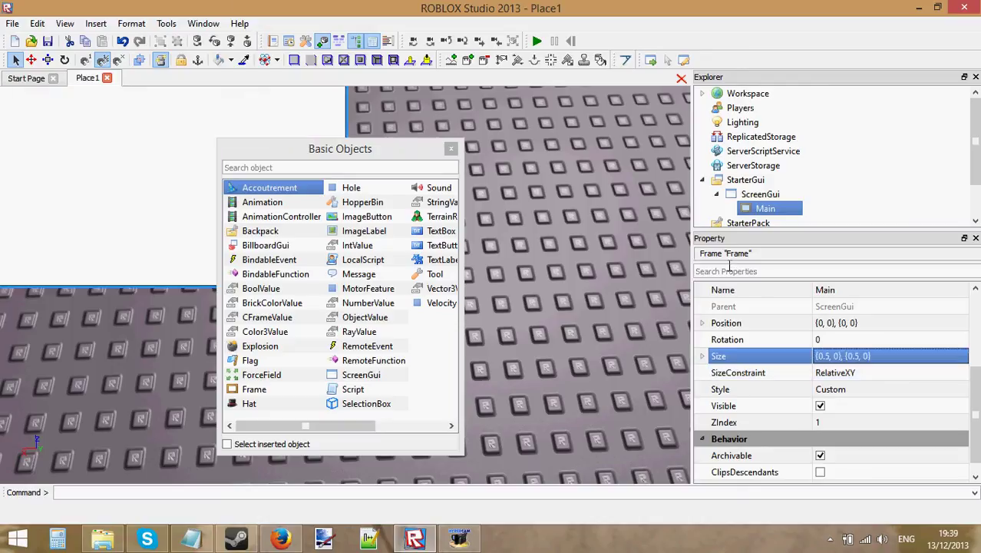
# Set the Main frame's position to {0.1, 0}, {0.1, 0}.
pyautogui.click(845, 323)
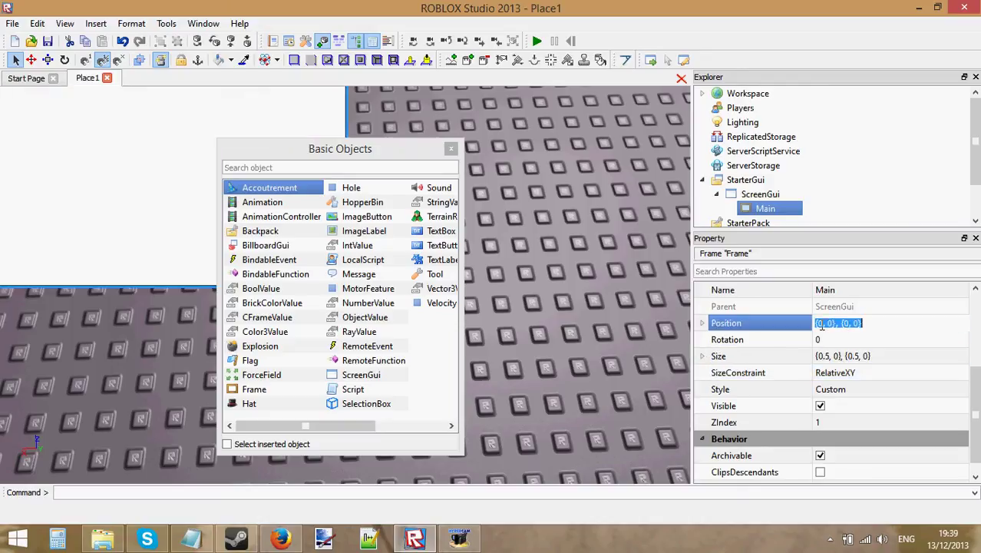
pyautogui.click(822, 324)
pyautogui.write('.1')
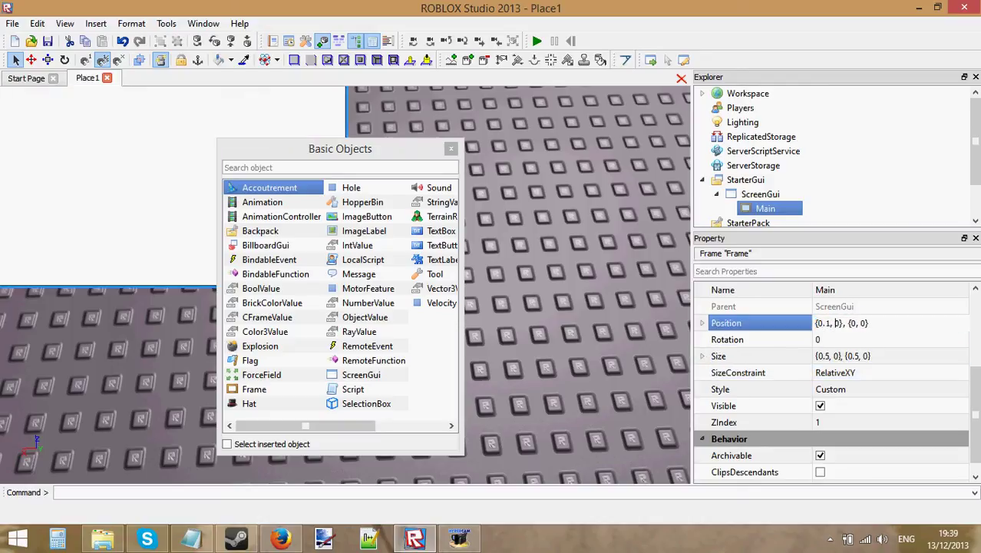
pyautogui.write('.1')
pyautogui.press('Return')
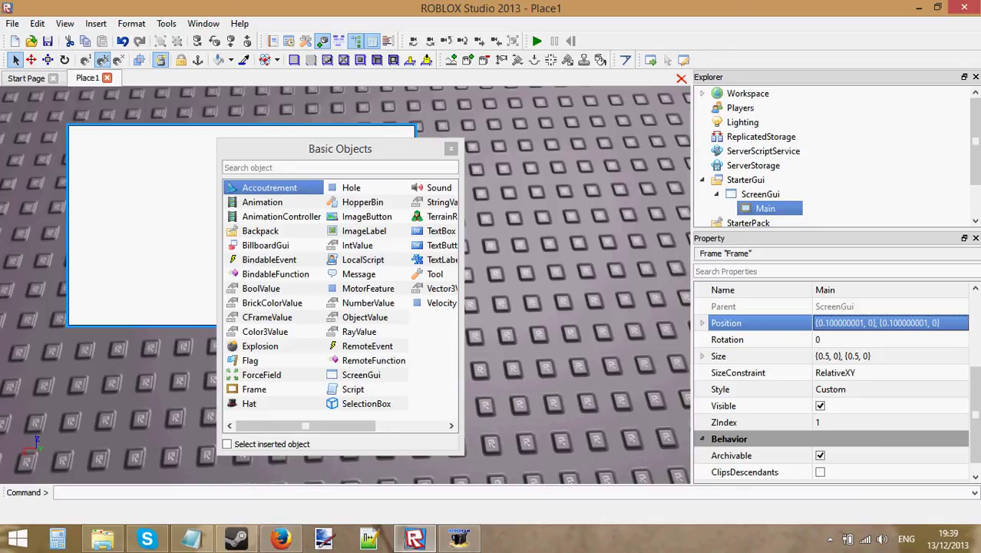
# Move the basic objects window off the Main frame and set the frame's background color to yellow, [255, 250, 101].
pyautogui.moveTo(357, 149); pyautogui.dragTo(577, 157)
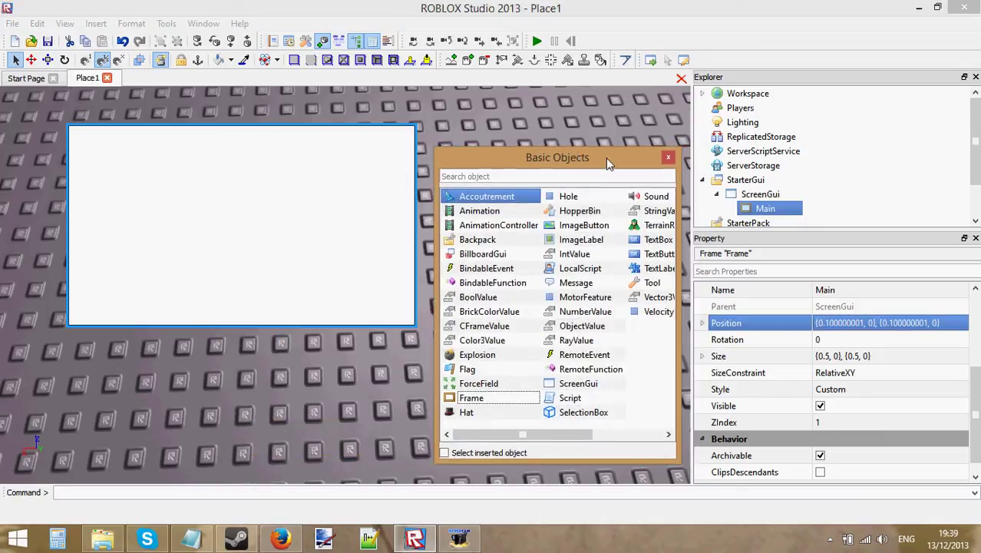
pyautogui.scroll(3, 909, 367)
pyautogui.click(906, 356)
pyautogui.click(961, 357)
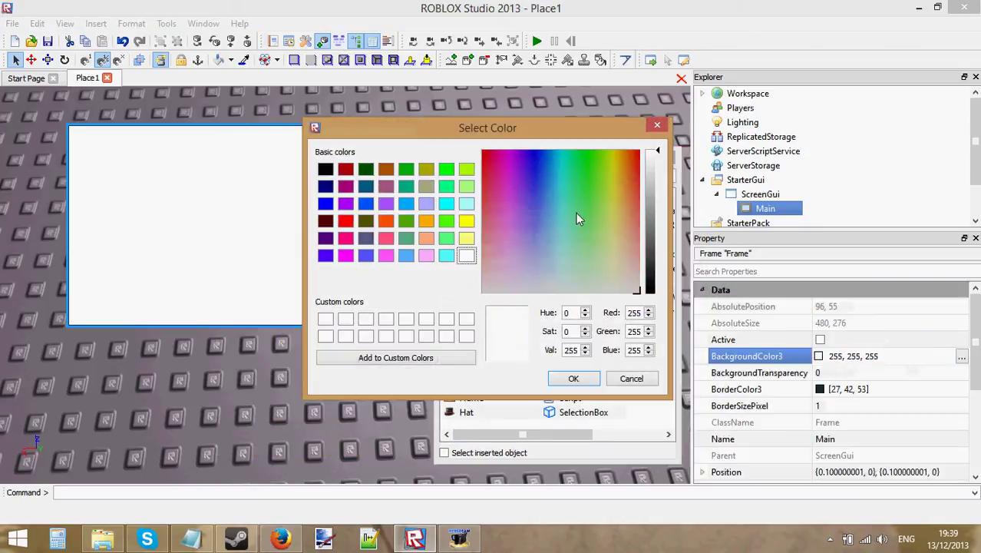
pyautogui.click(602, 241)
pyautogui.moveTo(602, 239); pyautogui.dragTo(613, 205)
pyautogui.click(581, 376)
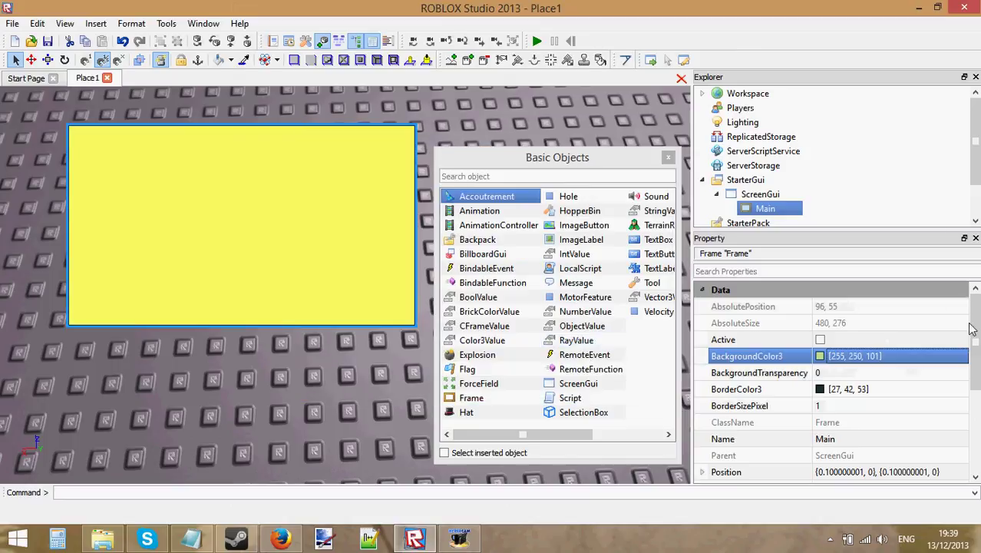
# Insert a TextBox inside the Main frame and rename it as Chatbox.
pyautogui.click(766, 209)
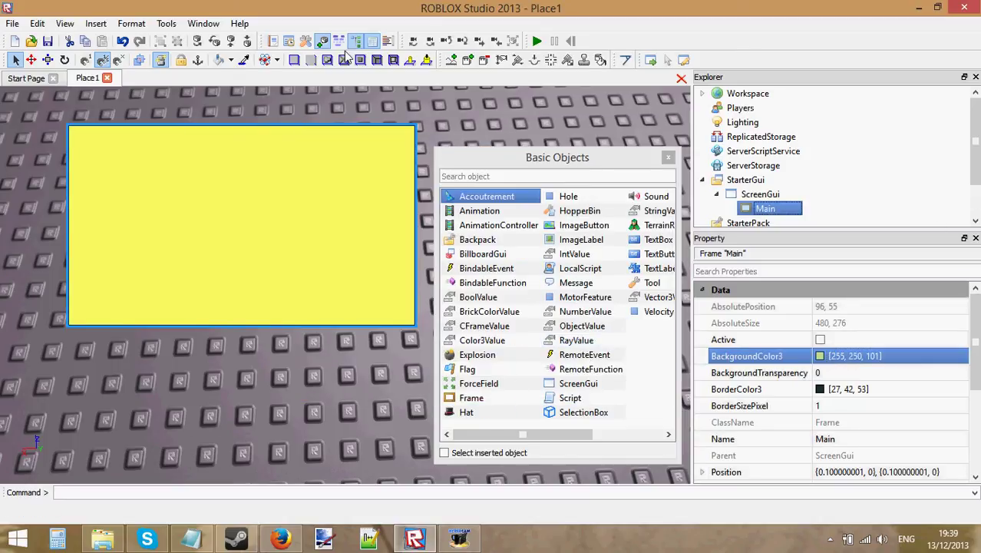
pyautogui.click(655, 241)
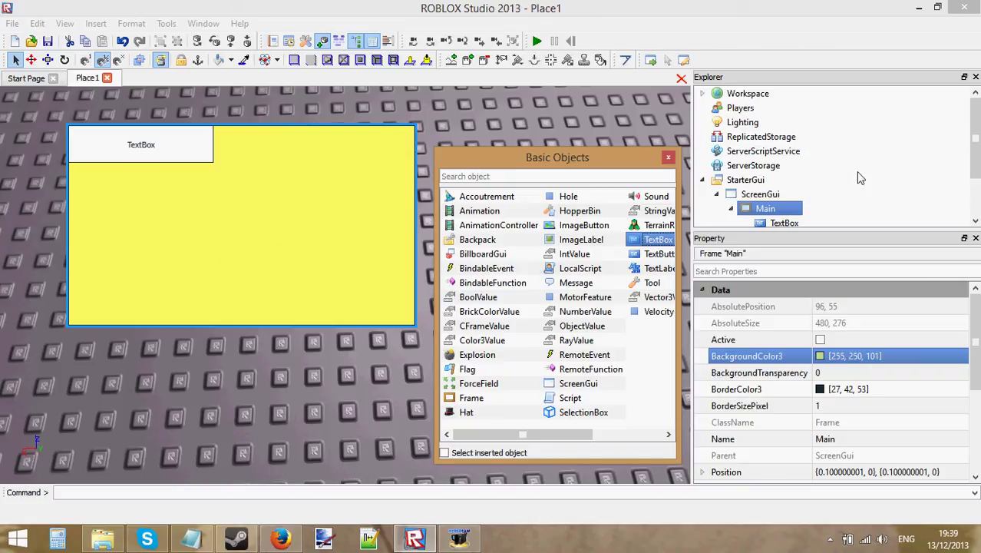
pyautogui.scroll(-1, 860, 178)
pyautogui.click(781, 182)
pyautogui.scroll(-1, 862, 424)
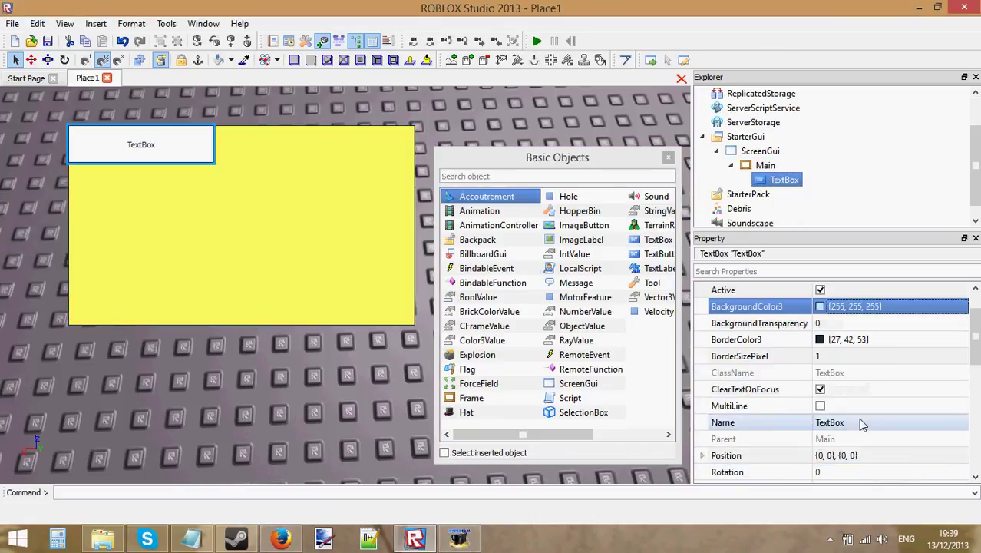
pyautogui.click(862, 424)
pyautogui.write('Chatbox')
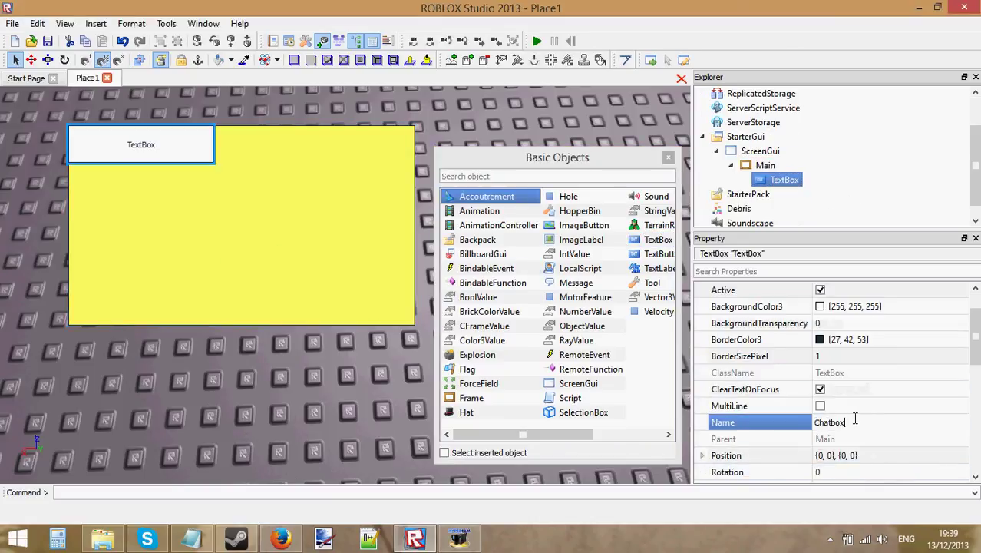
pyautogui.press('Return')
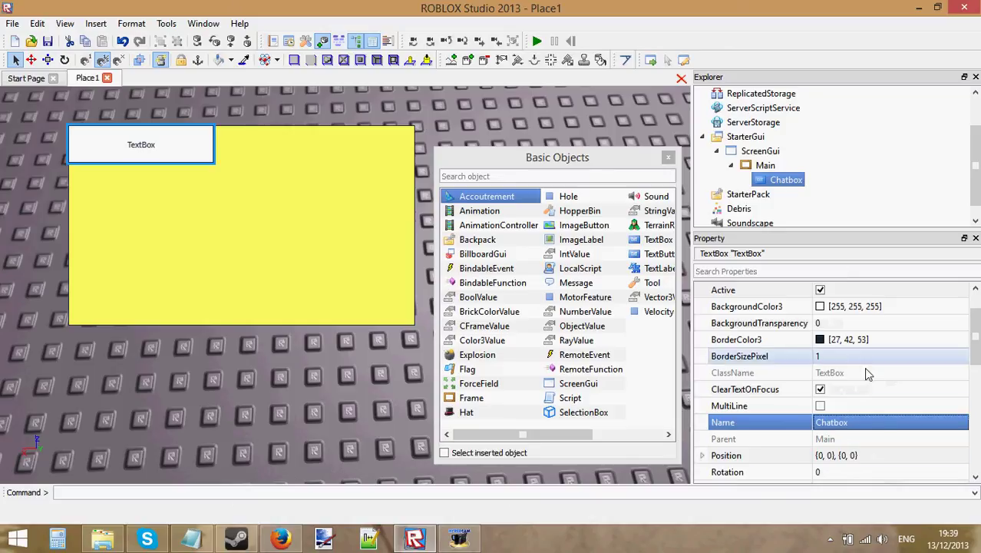
# Set the Chatbox's size to {1, 0}, {0.2, 0} so that it spans the Main frame's width.
pyautogui.scroll(-2, 852, 384)
pyautogui.click(842, 390)
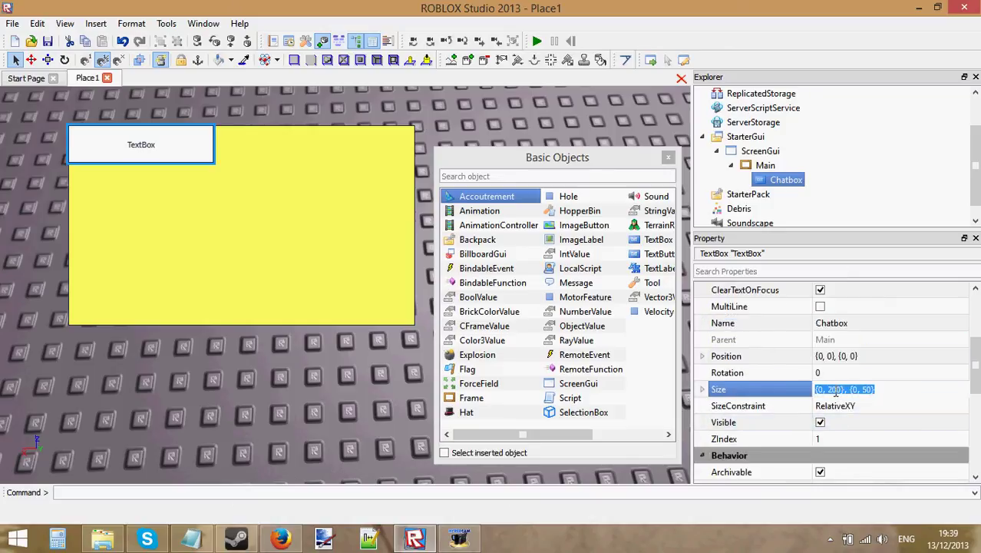
pyautogui.click(830, 390)
pyautogui.press('BackSpace')
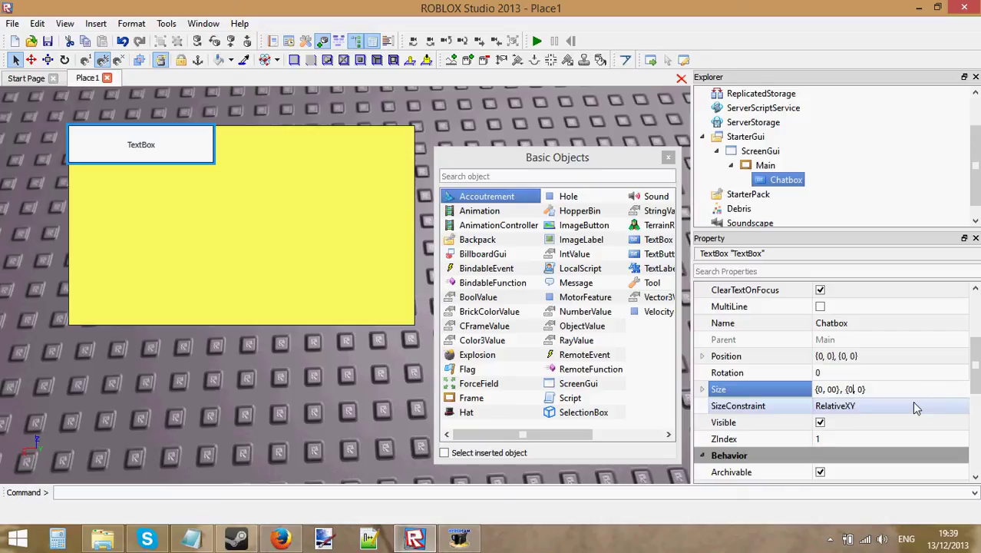
pyautogui.press('Left')
pyautogui.press('Left')
pyautogui.press('Left')
pyautogui.press('Left')
pyautogui.press('Left')
pyautogui.press('Left')
pyautogui.press('BackSpace')
pyautogui.press('Right')
pyautogui.press('Left')
pyautogui.press('Left')
pyautogui.press('Left')
pyautogui.press('BackSpace')
pyautogui.write('1')
pyautogui.press('Right')
pyautogui.press('Right')
pyautogui.press('Right')
pyautogui.press('Right')
pyautogui.press('Right')
pyautogui.press('Right')
pyautogui.press('Right')
pyautogui.press('Right')
pyautogui.write('.2')
pyautogui.press('Return')
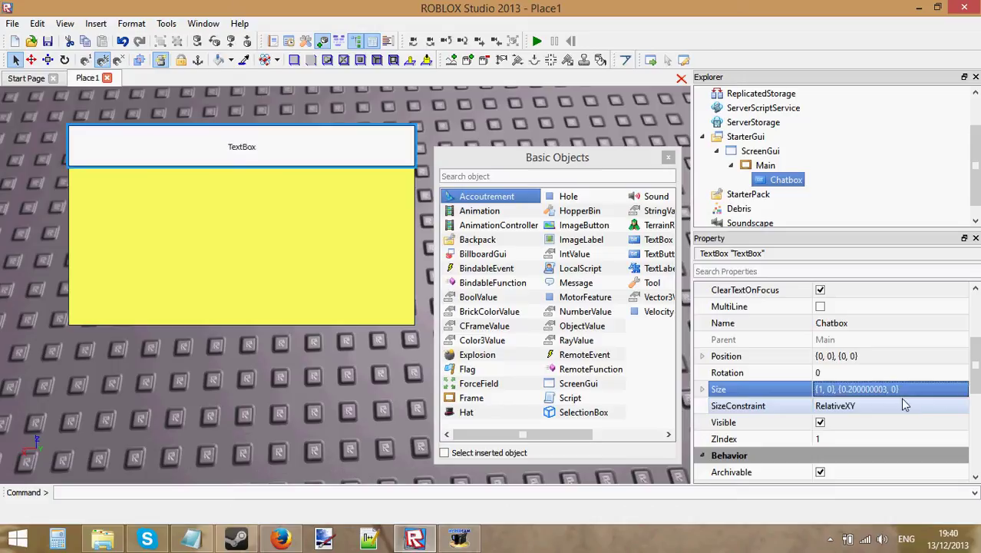
# Set the Chatbox's position to {0, 0}, {0.8, 0}, at the lower edge of the Main frame.
pyautogui.click(829, 357)
pyautogui.click(846, 356)
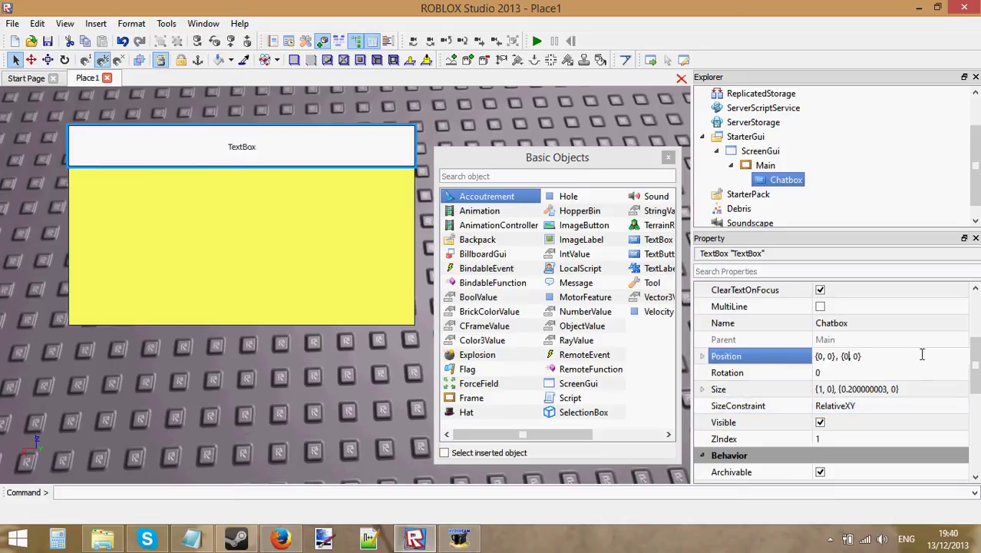
pyautogui.write('.8')
pyautogui.press('Return')
pyautogui.click(868, 156)
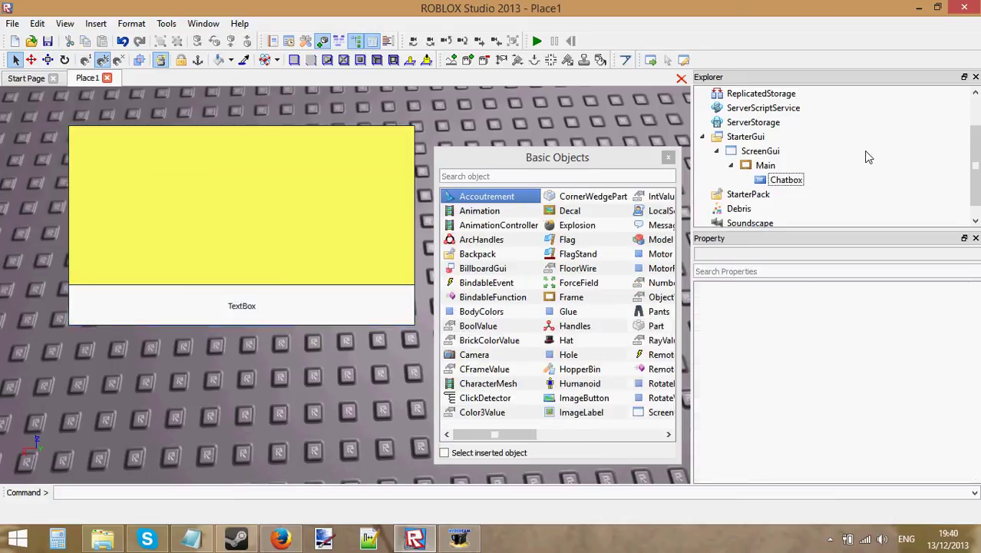
pyautogui.click(786, 179)
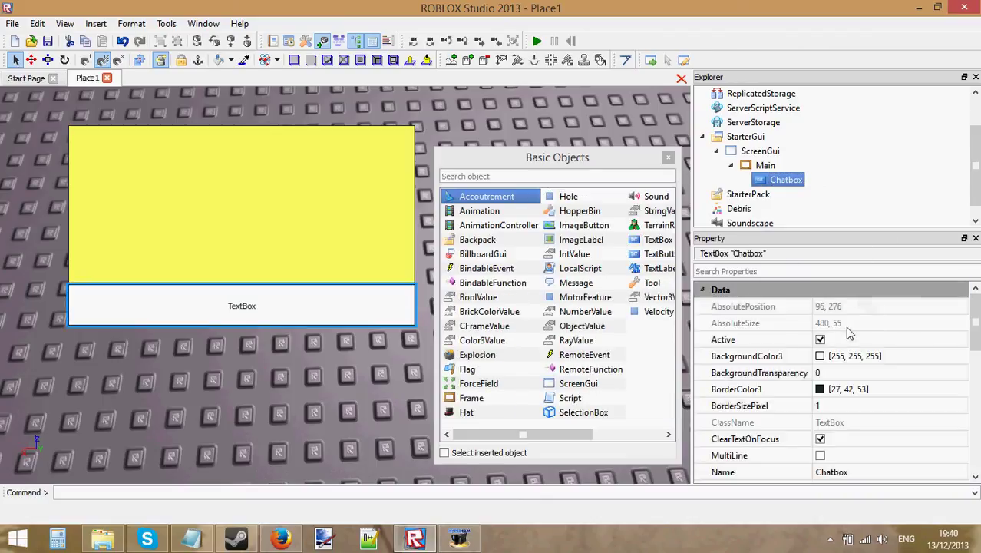
pyautogui.click(898, 158)
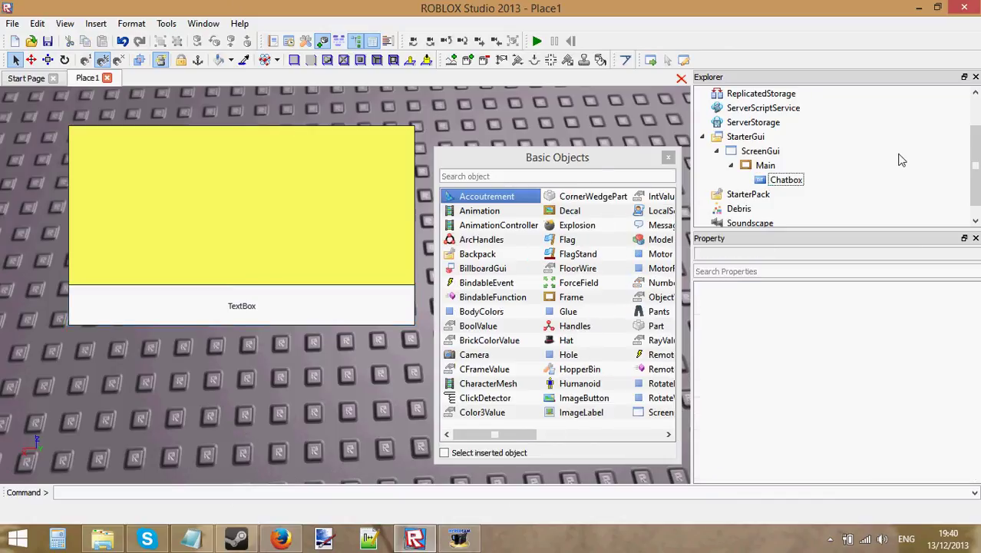
# Set the Chatbox's background color to grey, [129, 127, 127].
pyautogui.click(765, 166)
pyautogui.click(783, 179)
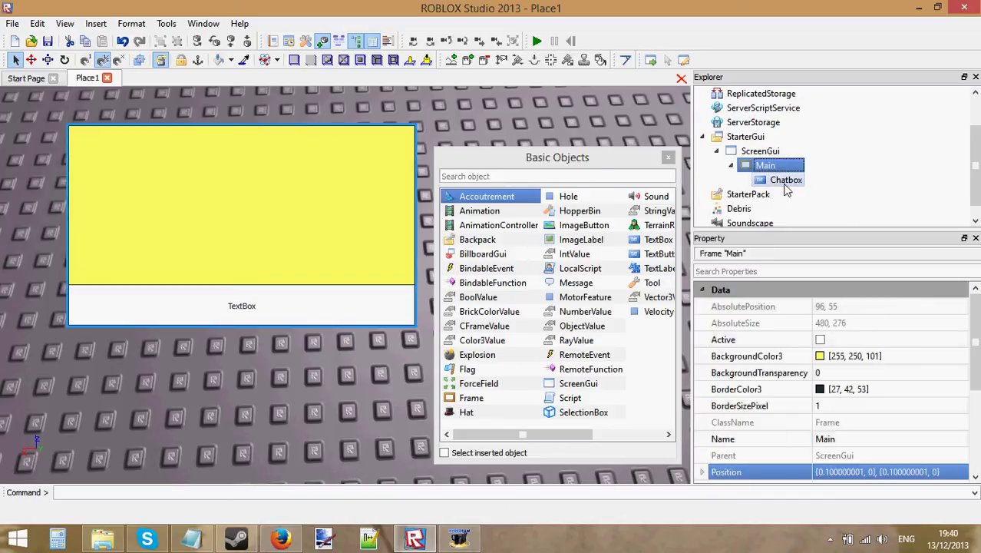
pyautogui.click(883, 356)
pyautogui.click(962, 356)
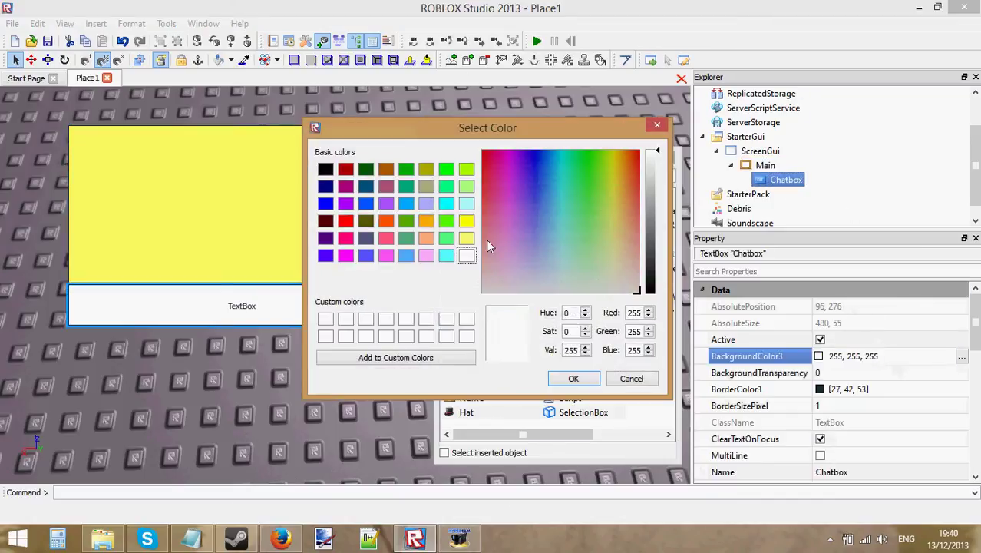
pyautogui.click(656, 219)
pyautogui.click(573, 378)
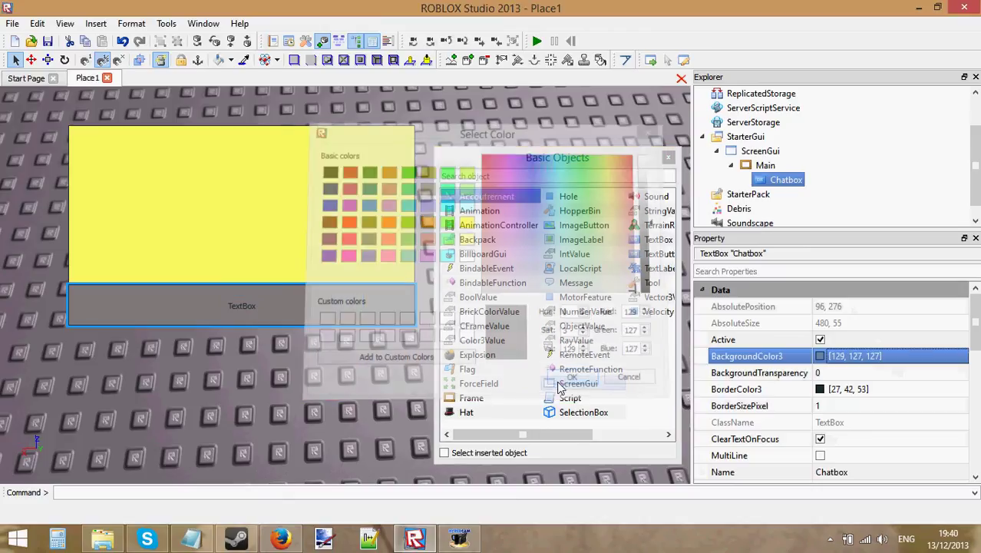
pyautogui.scroll(-6, 851, 381)
pyautogui.scroll(6, 882, 405)
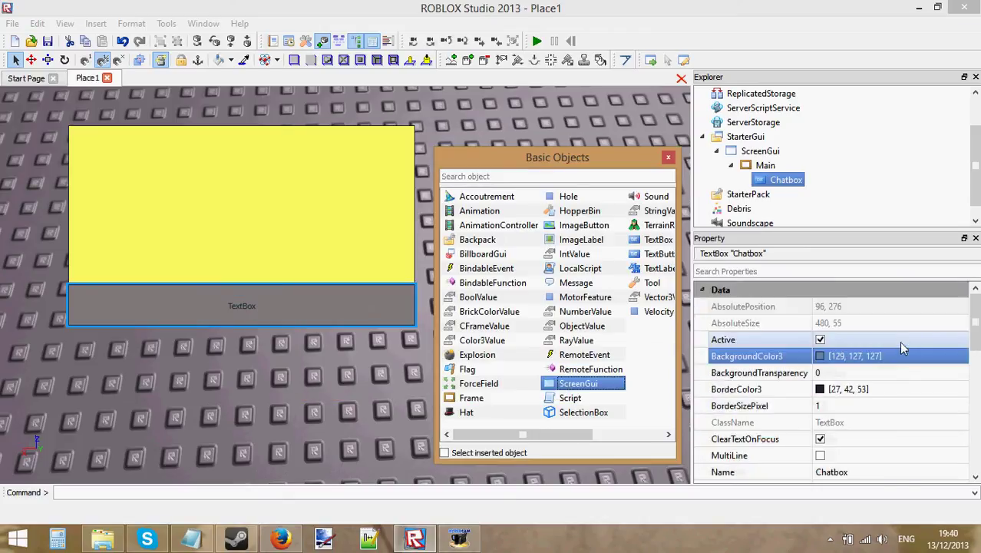
# Change the Chatbox's background color to a muted green, [97, 129, 63].
pyautogui.click(883, 355)
pyautogui.click(961, 357)
pyautogui.click(596, 228)
pyautogui.click(600, 220)
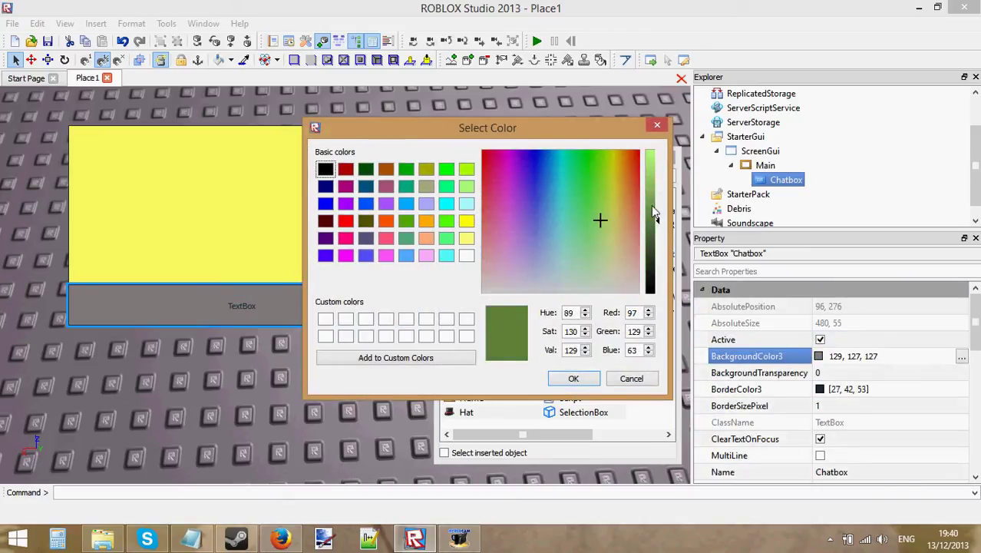
pyautogui.click(573, 378)
# Set the Chatbox's text color to black, [0, 0, 0].
pyautogui.scroll(-8, 906, 368)
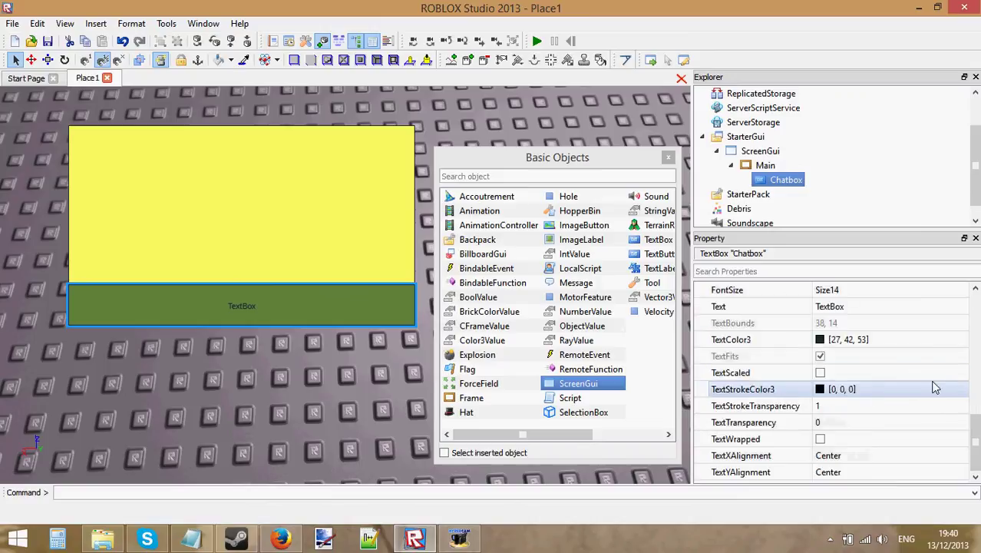
pyautogui.click(933, 341)
pyautogui.click(961, 340)
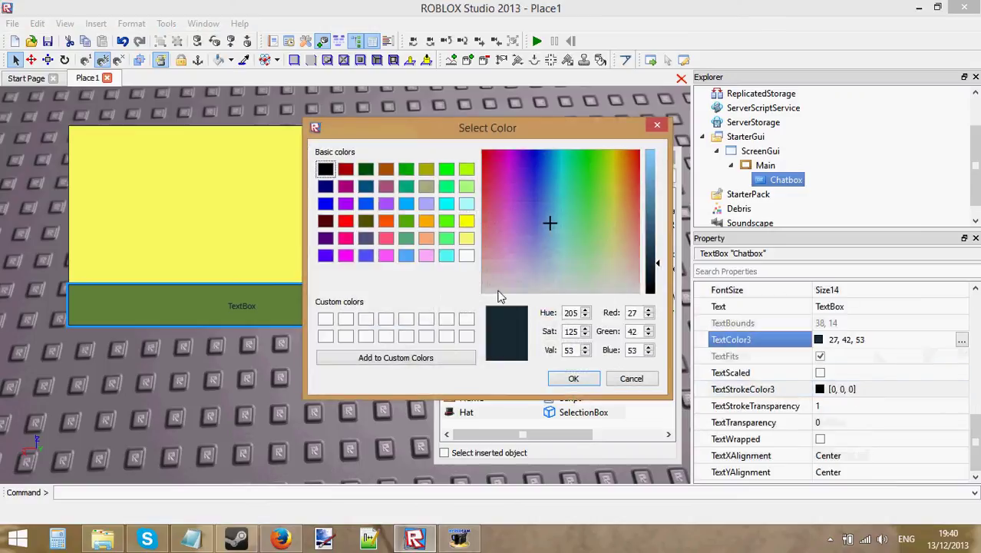
pyautogui.click(651, 291)
pyautogui.click(573, 378)
# Set the Chatbox's font size to Size24 and close the basic objects window.
pyautogui.scroll(3, 876, 337)
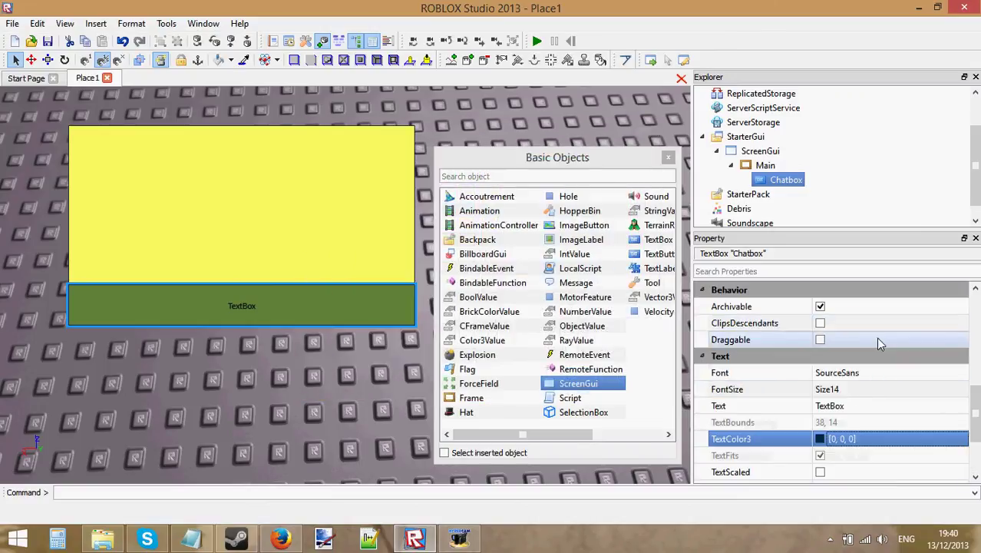
pyautogui.click(860, 390)
pyautogui.click(860, 390)
pyautogui.click(849, 447)
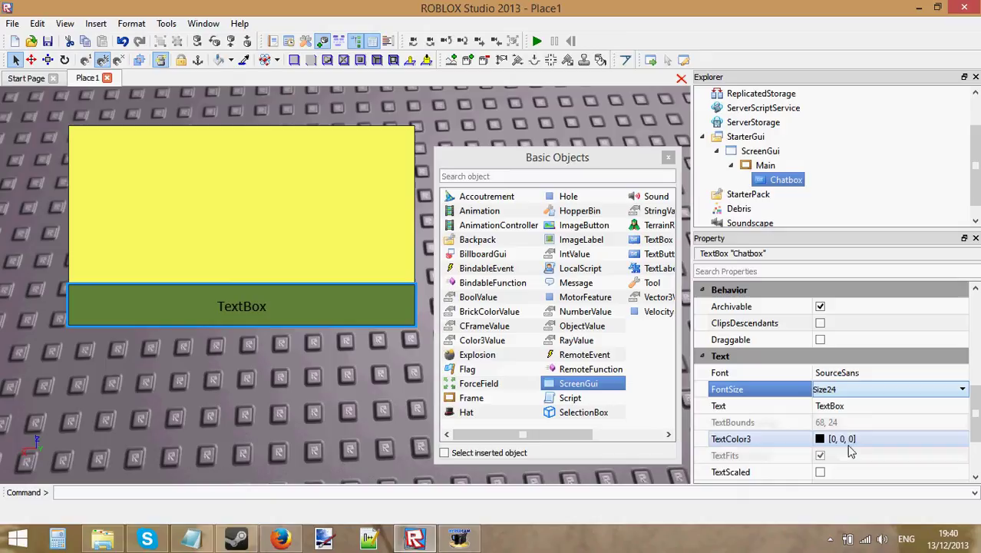
pyautogui.click(887, 176)
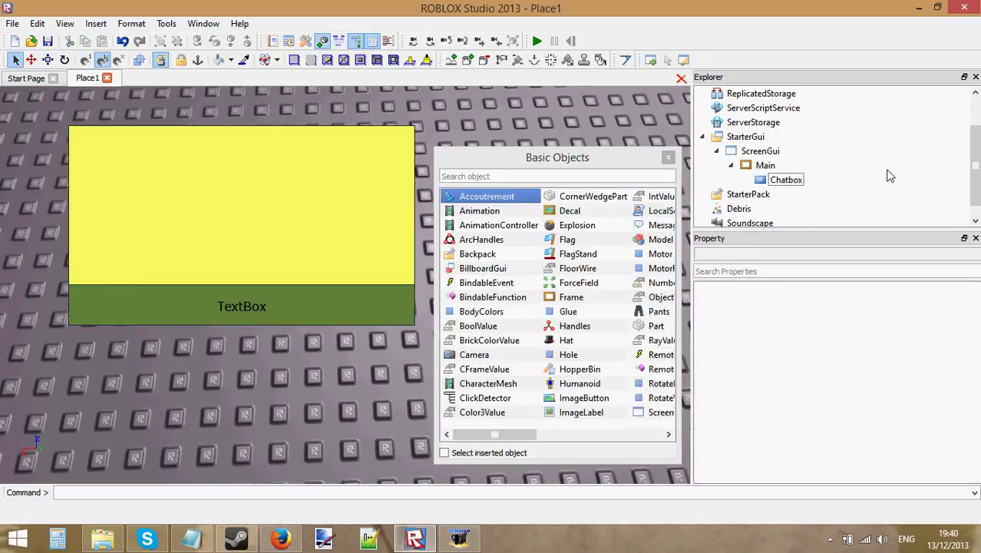
pyautogui.click(668, 158)
# Replace the Chatbox's displayed text with "Click To Type".
pyautogui.click(796, 181)
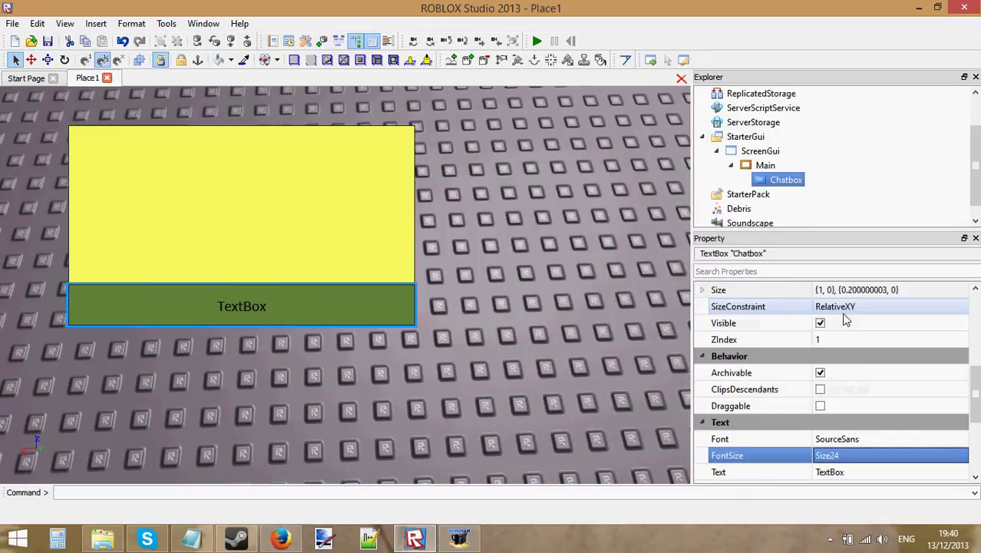
pyautogui.scroll(-5, 848, 330)
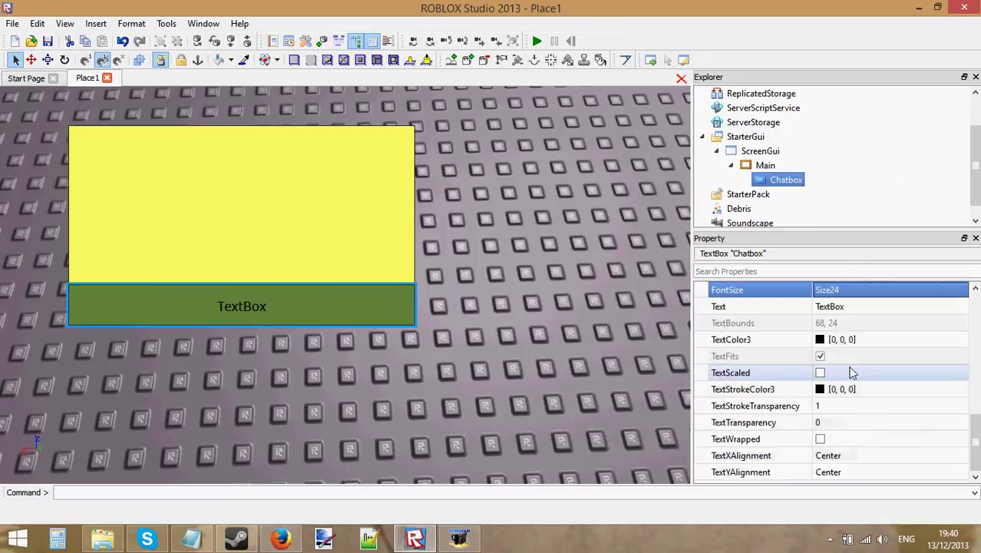
pyautogui.click(843, 307)
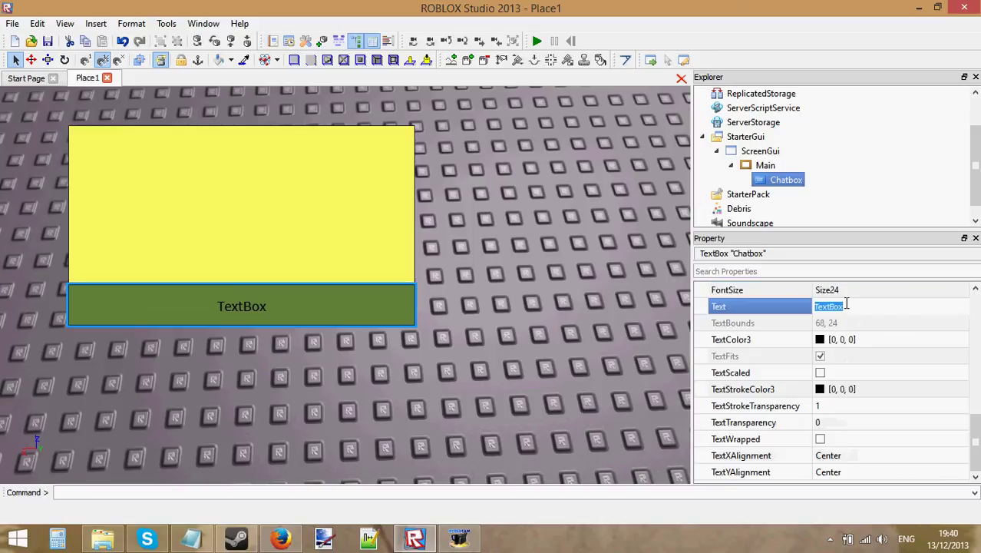
pyautogui.write('C')
pyautogui.press('BackSpace')
pyautogui.press('BackSpace')
pyautogui.press('BackSpace')
pyautogui.press('BackSpace')
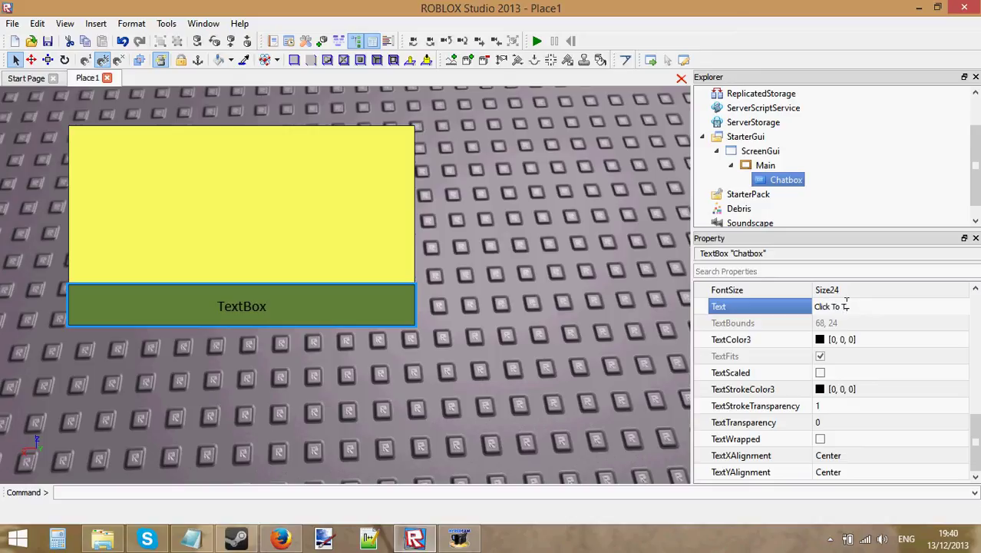
pyautogui.write('lick To Type')
pyautogui.press('Return')
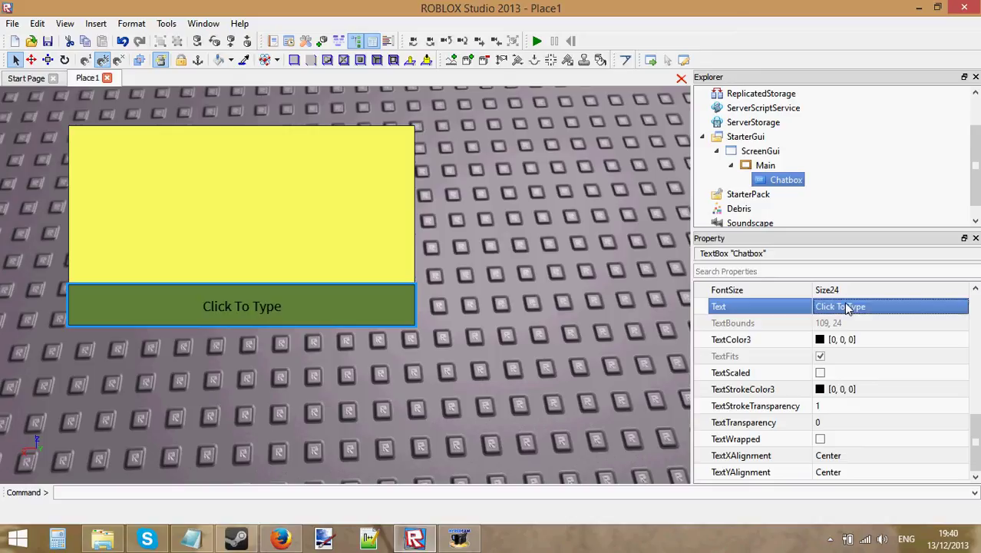
# Insert a TextButton inside the Main frame and close the basic objects window.
pyautogui.click(924, 162)
pyautogui.click(766, 165)
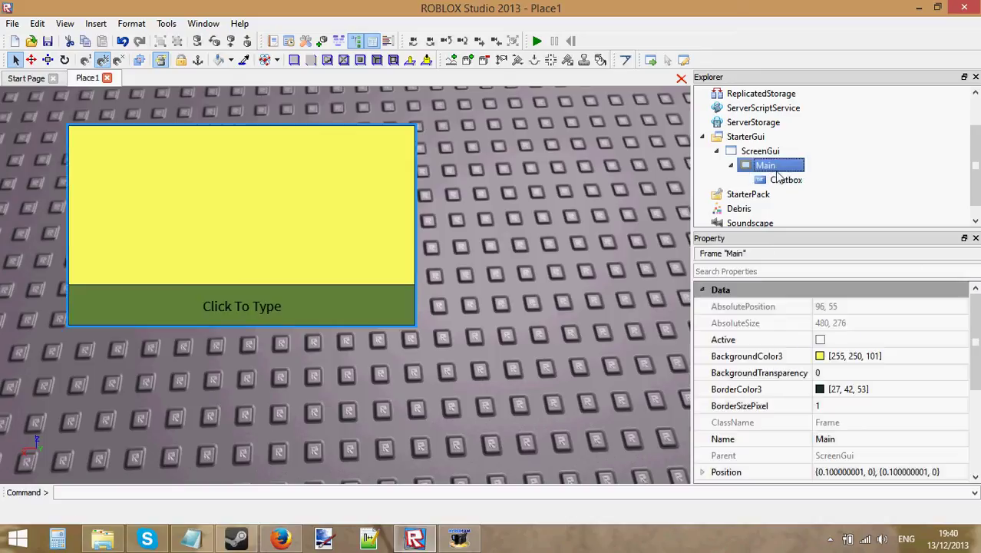
pyautogui.click(322, 41)
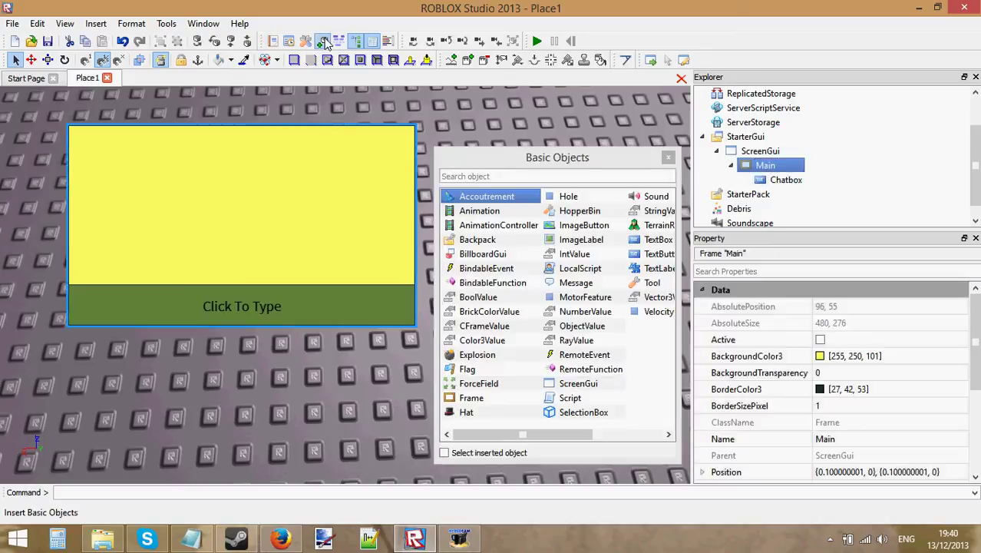
pyautogui.click(658, 254)
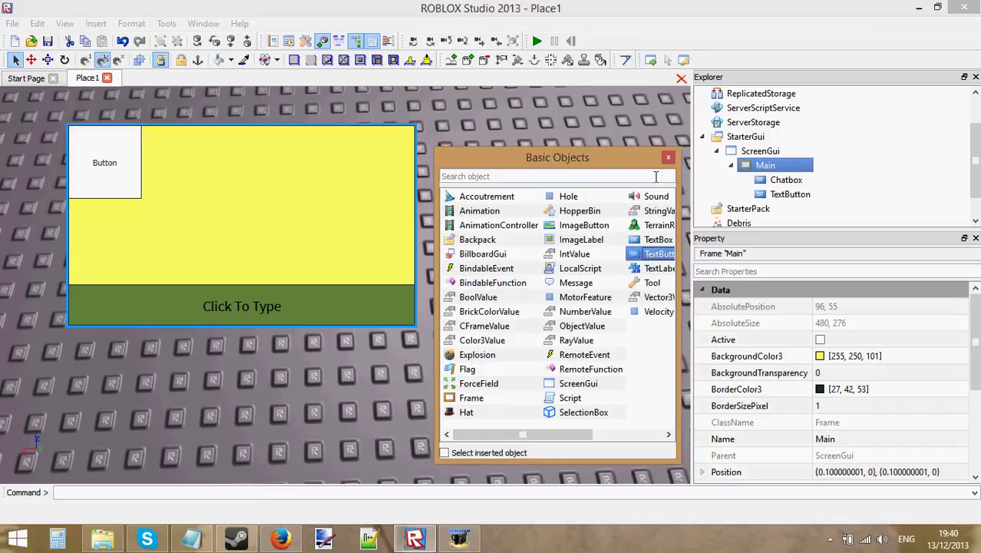
pyautogui.click(668, 157)
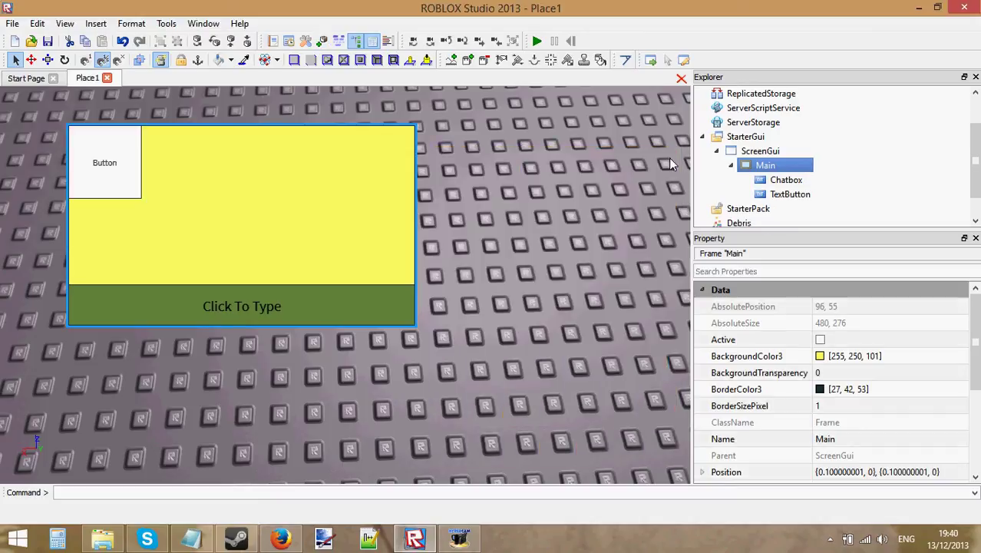
pyautogui.click(815, 197)
pyautogui.click(814, 196)
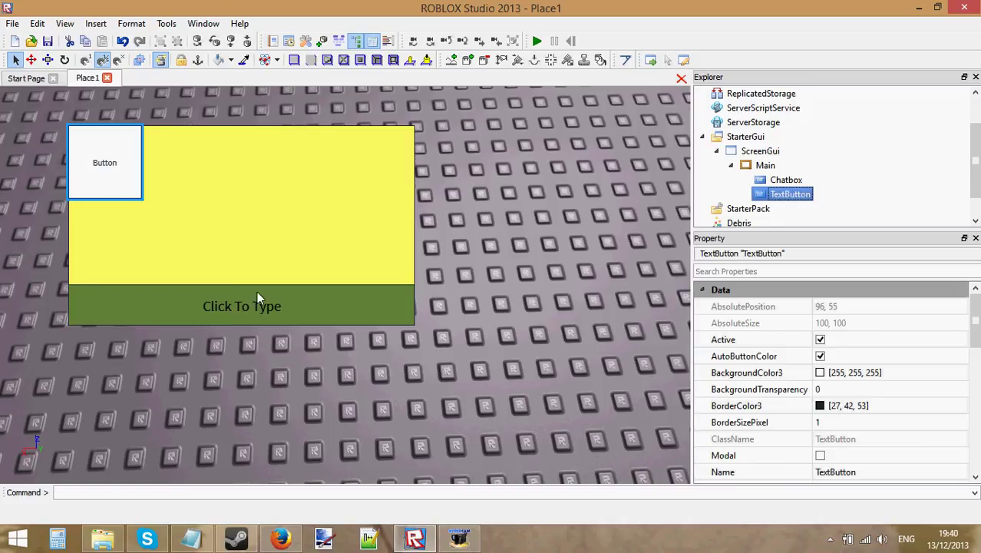
pyautogui.click(832, 197)
pyautogui.click(798, 194)
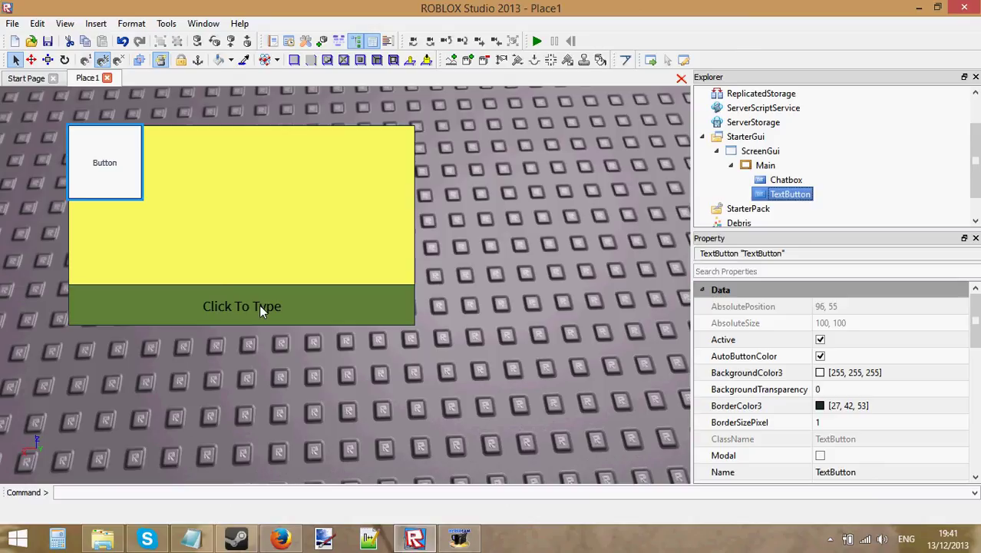
pyautogui.click(786, 179)
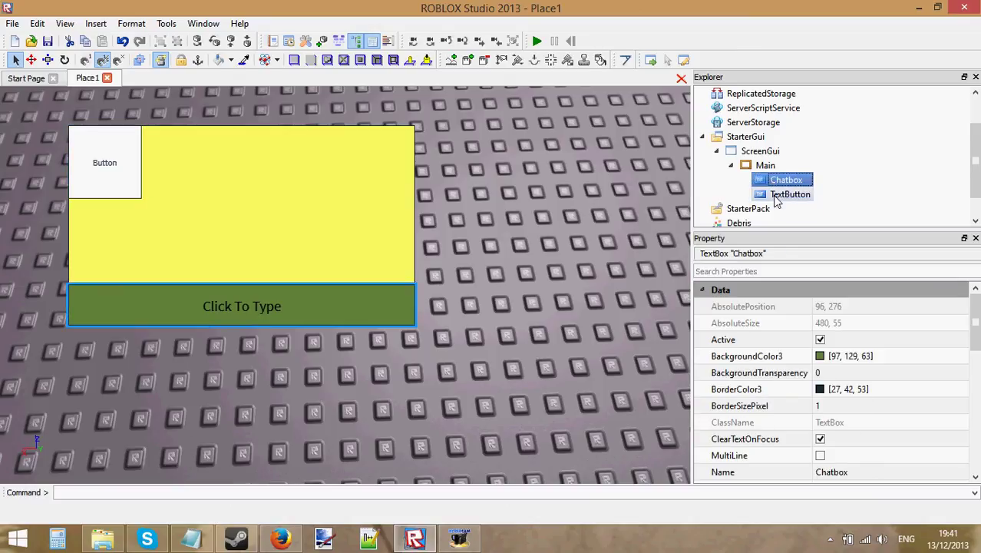
# Rename the TextButton inside the Main frame as Button.
pyautogui.click(790, 195)
pyautogui.click(858, 471)
pyautogui.moveTo(827, 474); pyautogui.dragTo(818, 476)
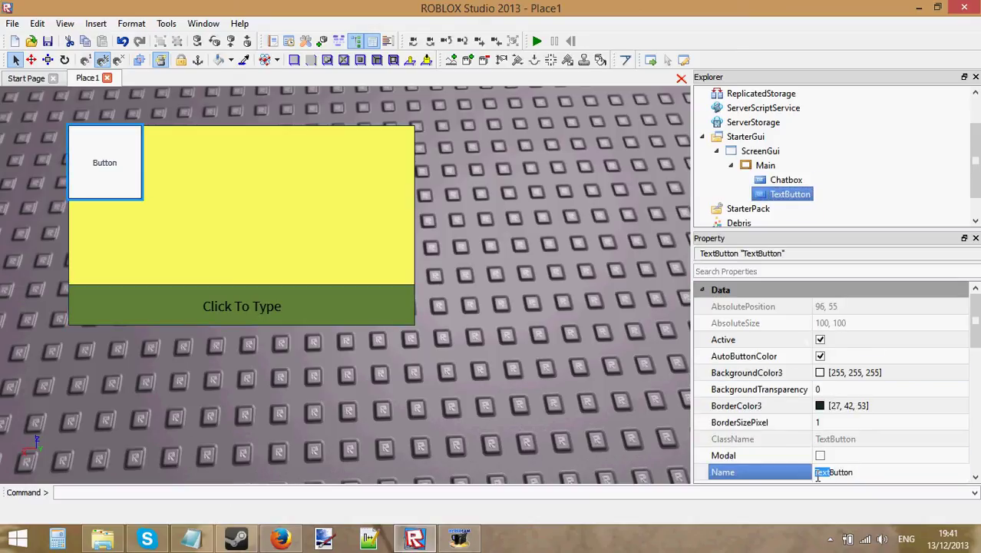
pyautogui.press('BackSpace')
pyautogui.press('Return')
# Set the displayed text of the Button to "GO".
pyautogui.scroll(-8, 883, 430)
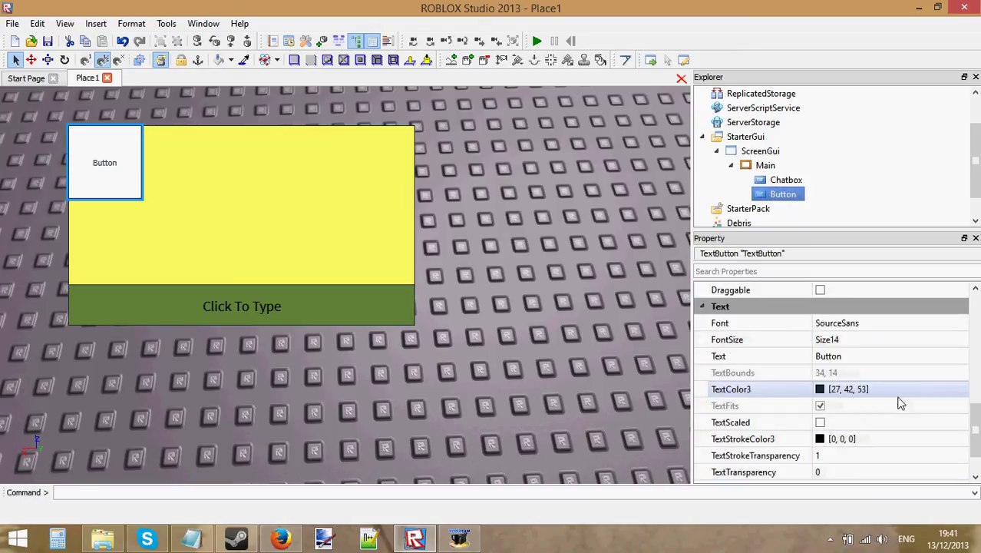
pyautogui.click(859, 358)
pyautogui.write('GO')
pyautogui.press('Return')
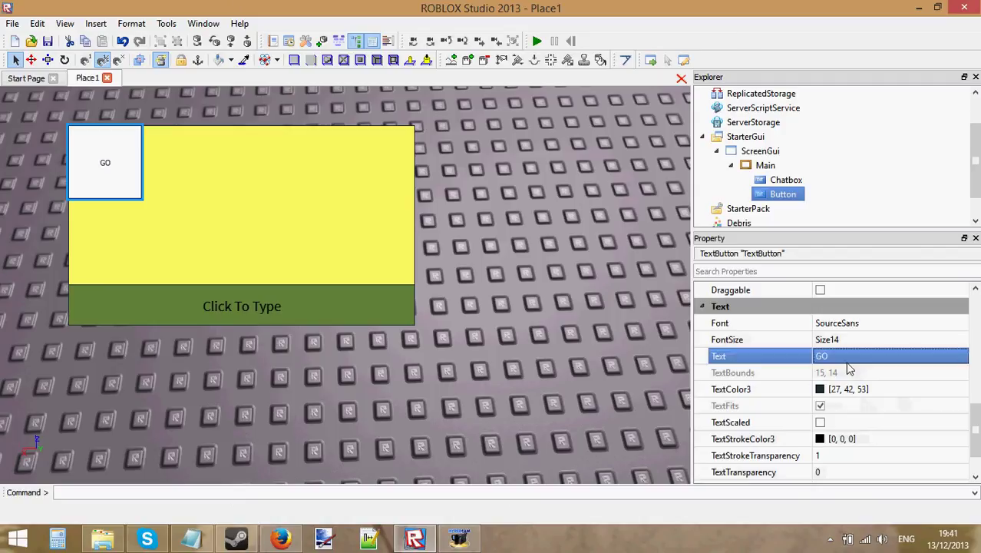
# Set the Button's text color to black, [0, 0, 0].
pyautogui.click(882, 391)
pyautogui.click(962, 390)
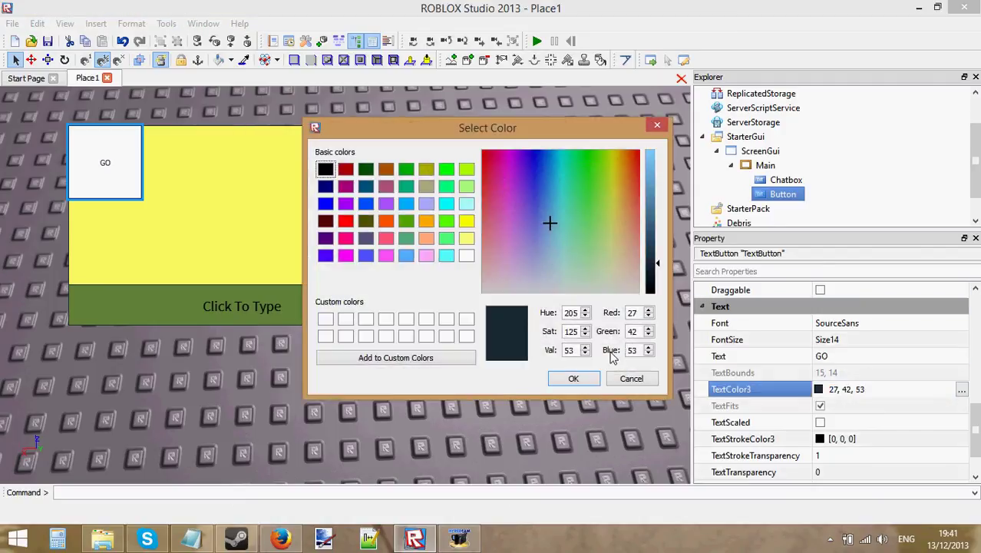
pyautogui.click(651, 291)
pyautogui.click(572, 377)
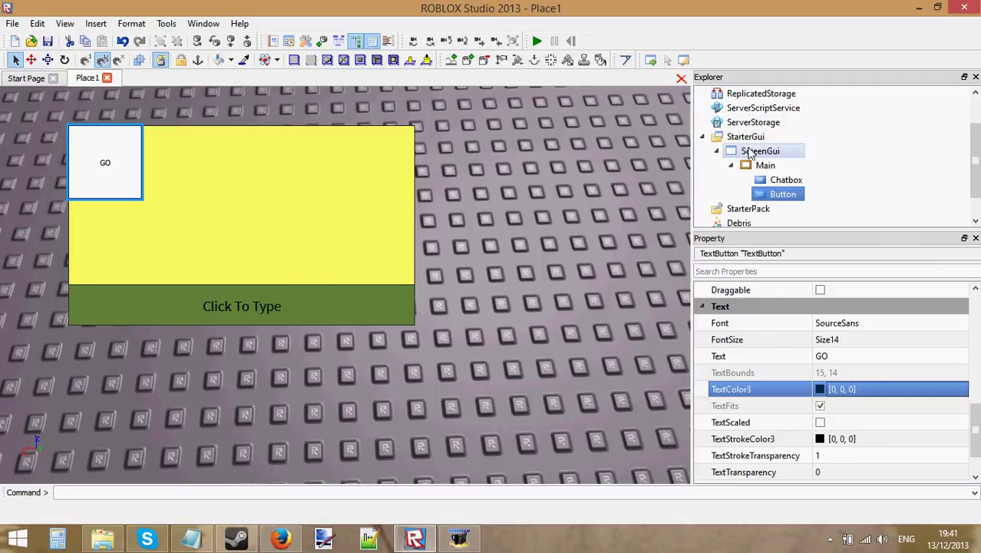
# Change the Button's Position so it sits at the Main frame's left edge, just above the Chatbox.
pyautogui.scroll(-1, 860, 384)
pyautogui.scroll(4, 864, 373)
pyautogui.click(845, 306)
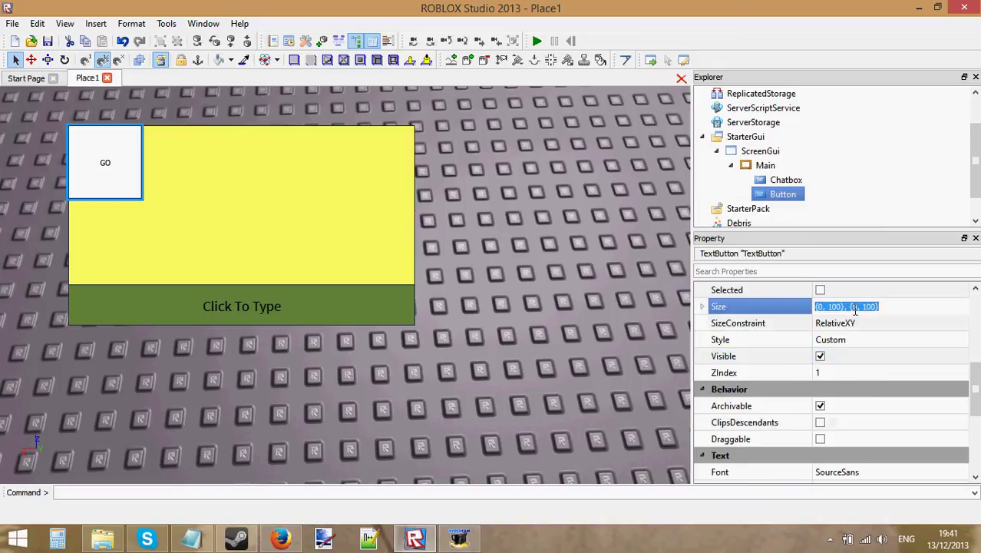
pyautogui.scroll(1, 856, 309)
pyautogui.click(860, 307)
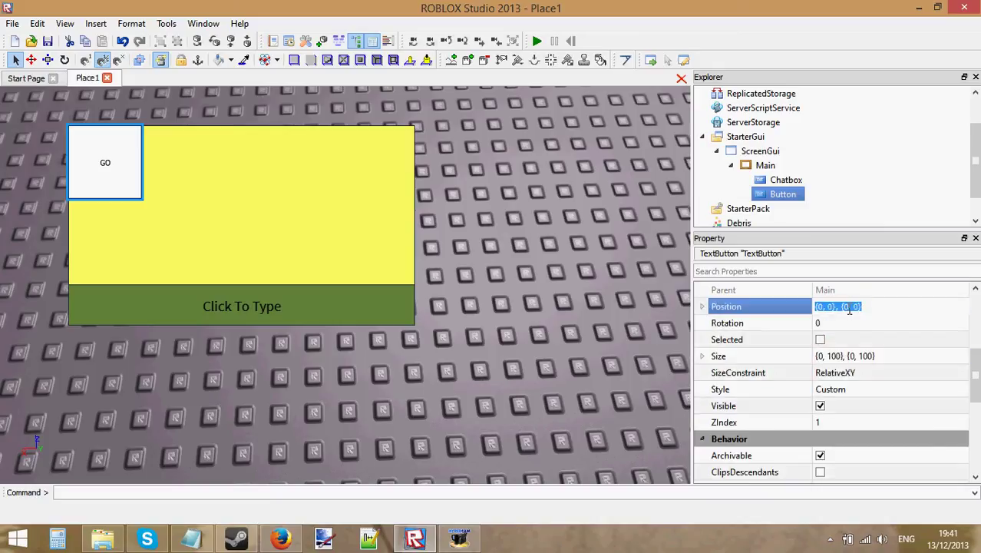
pyautogui.click(842, 307)
pyautogui.press('Return')
pyautogui.click(938, 172)
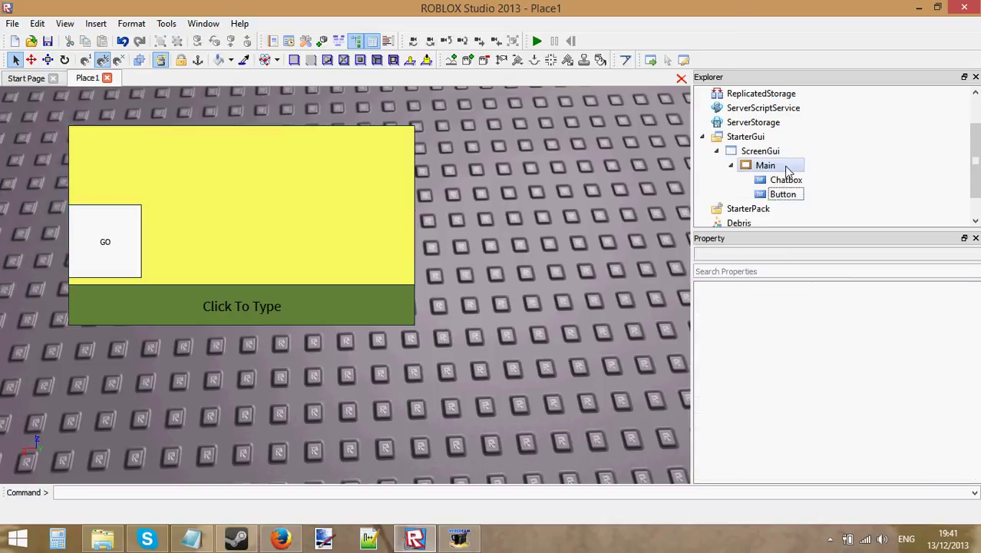
# Insert a Script inside the Button and close the basic objects window.
pyautogui.click(789, 171)
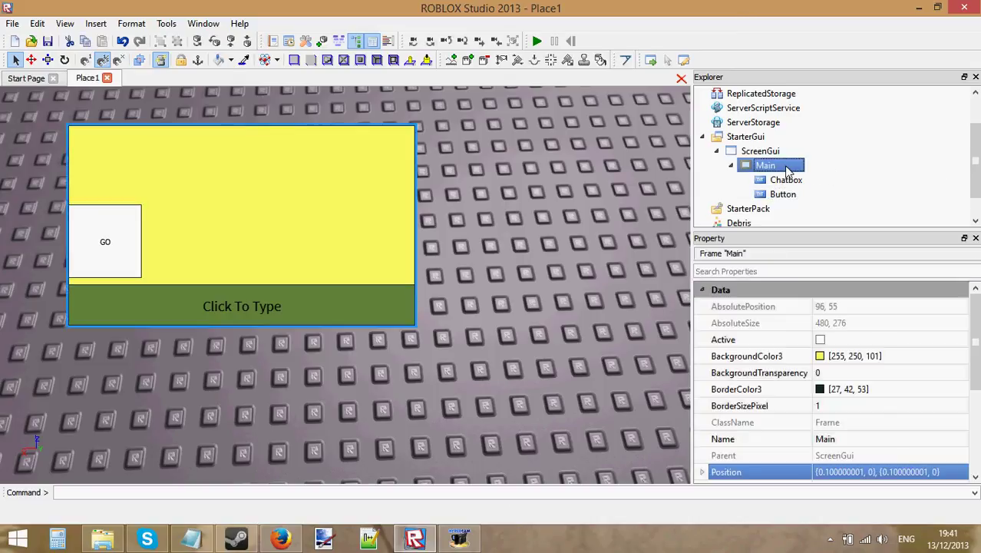
pyautogui.click(784, 194)
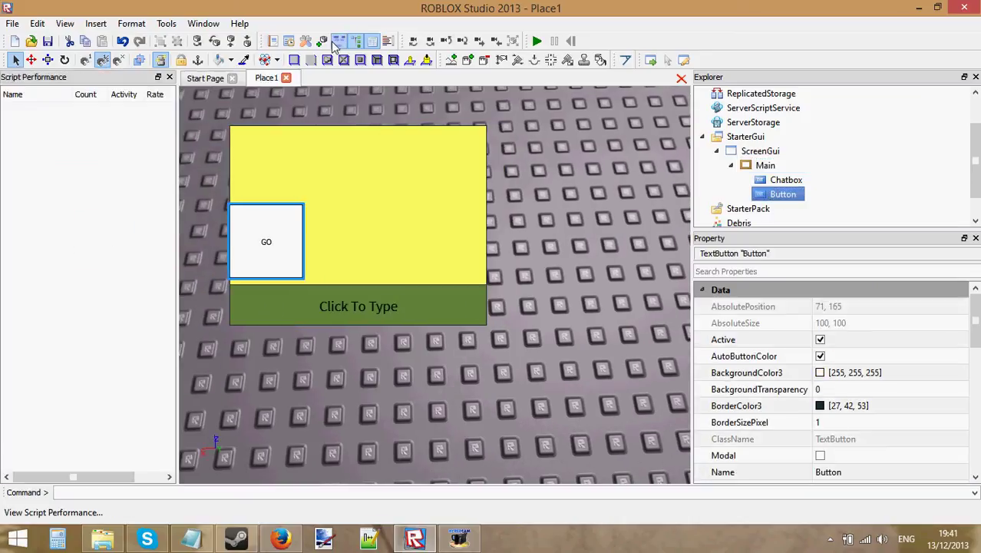
pyautogui.click(169, 76)
pyautogui.click(322, 41)
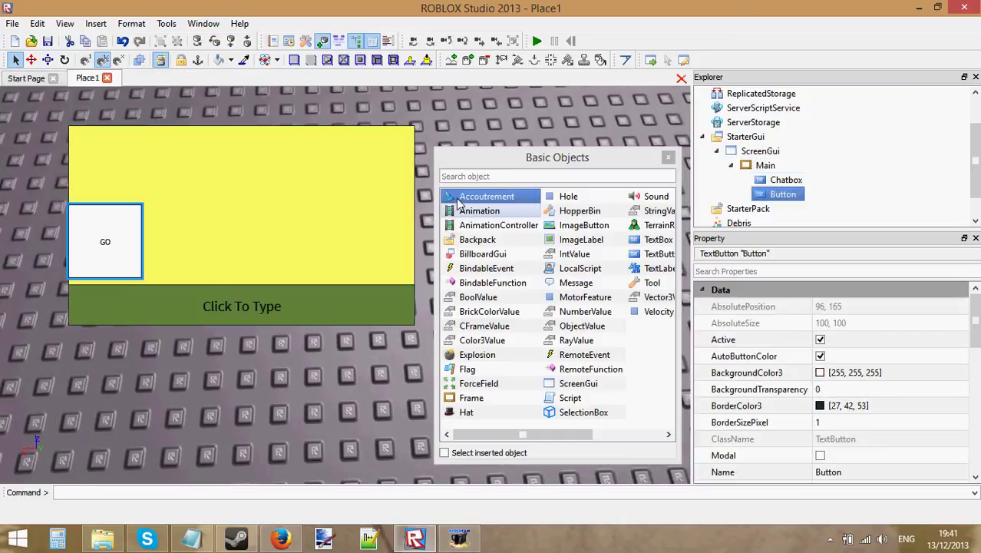
pyautogui.click(570, 398)
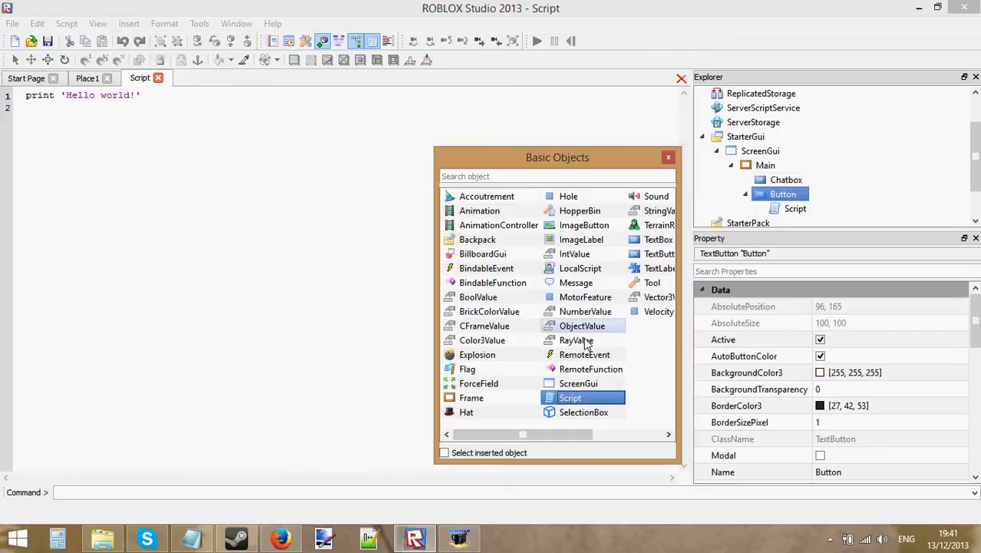
pyautogui.click(670, 156)
# Replace the script's default code with the line script.Parent.MouseButton1Down:connect(function().
pyautogui.hotkey('ctrl', 'a')
pyautogui.press('BackSpace')
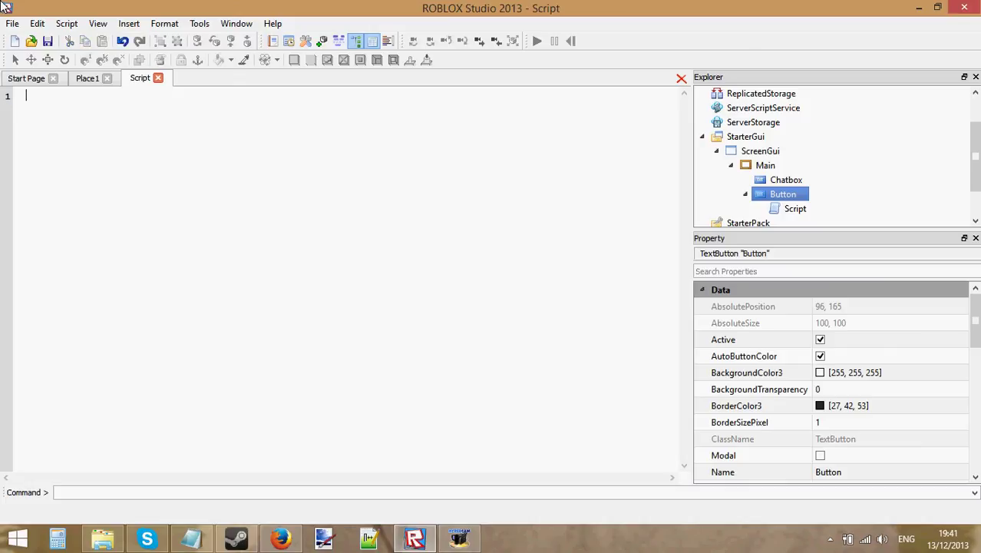
pyautogui.write('scir')
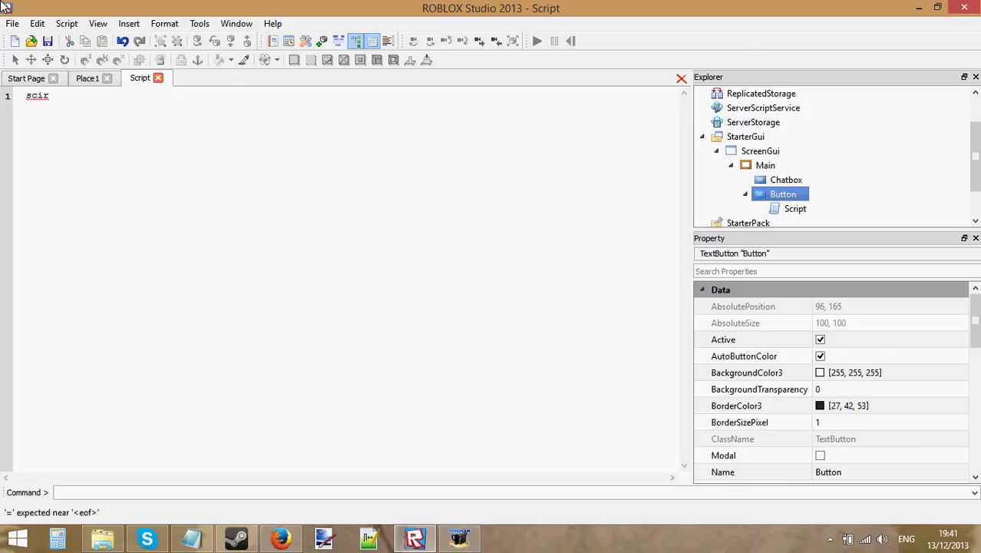
pyautogui.press('BackSpace')
pyautogui.press('BackSpace')
pyautogui.write('ript.Parent.Mou')
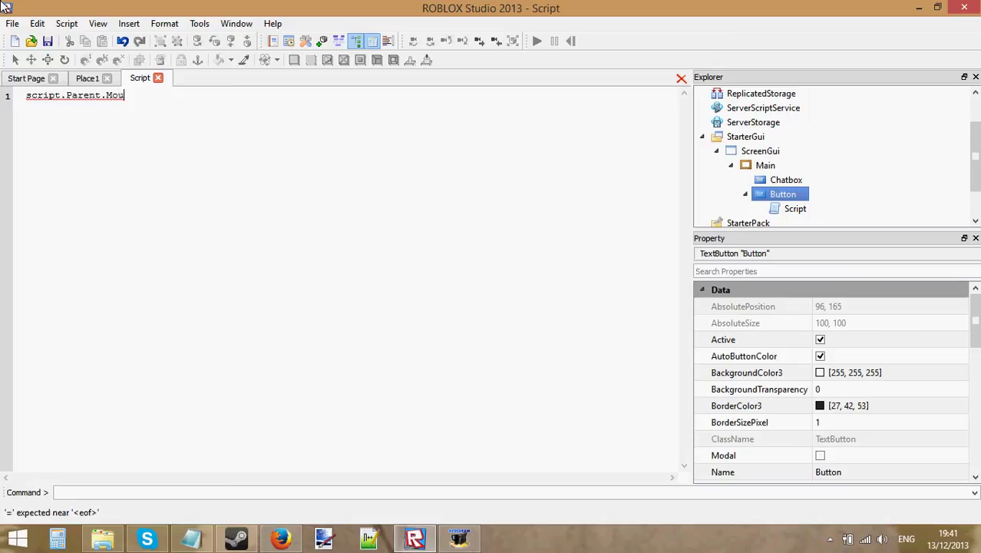
pyautogui.write('seButton1Down')
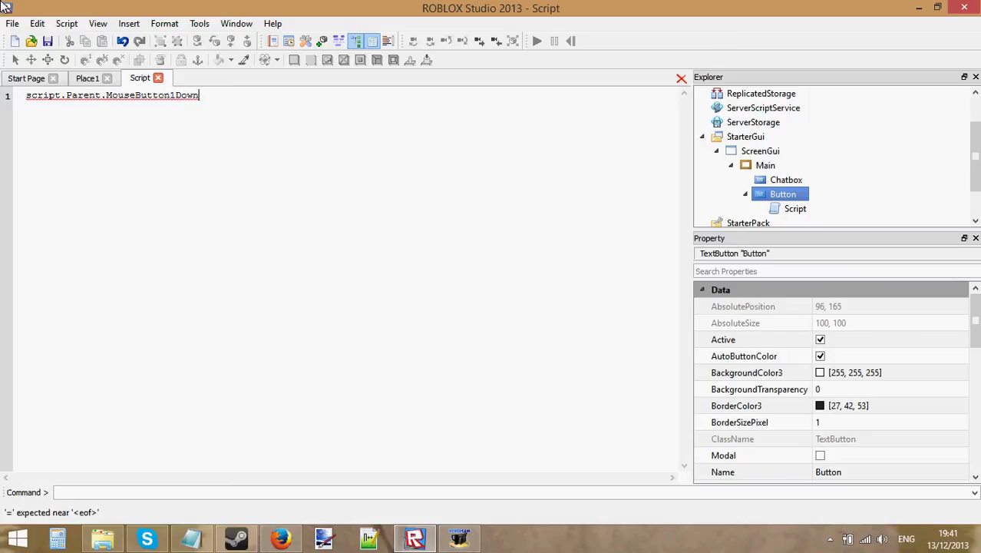
pyautogui.write(':connect(')
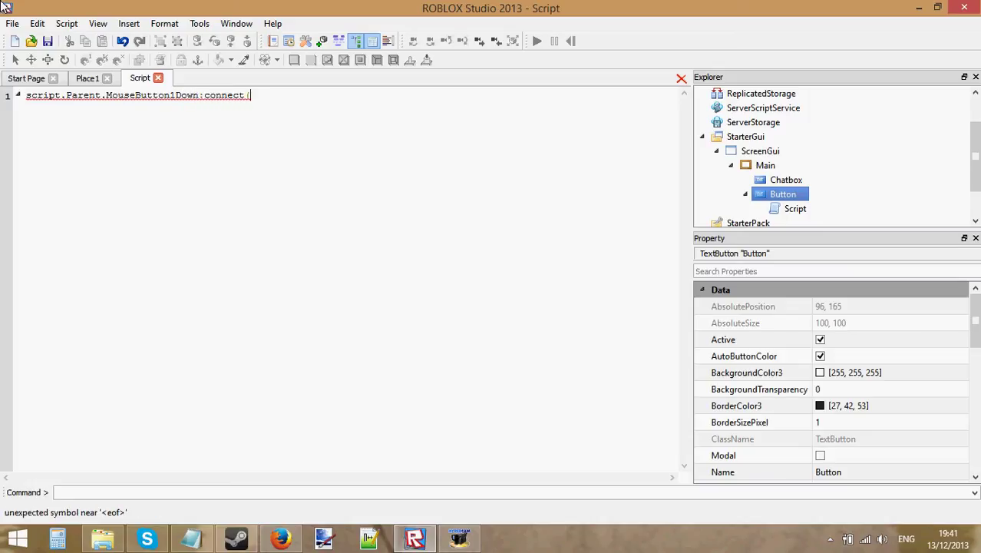
pyautogui.write('function()')
# Close the connected function with end) and leave a single indented empty line as its body.
pyautogui.press('Return')
pyautogui.press('Return')
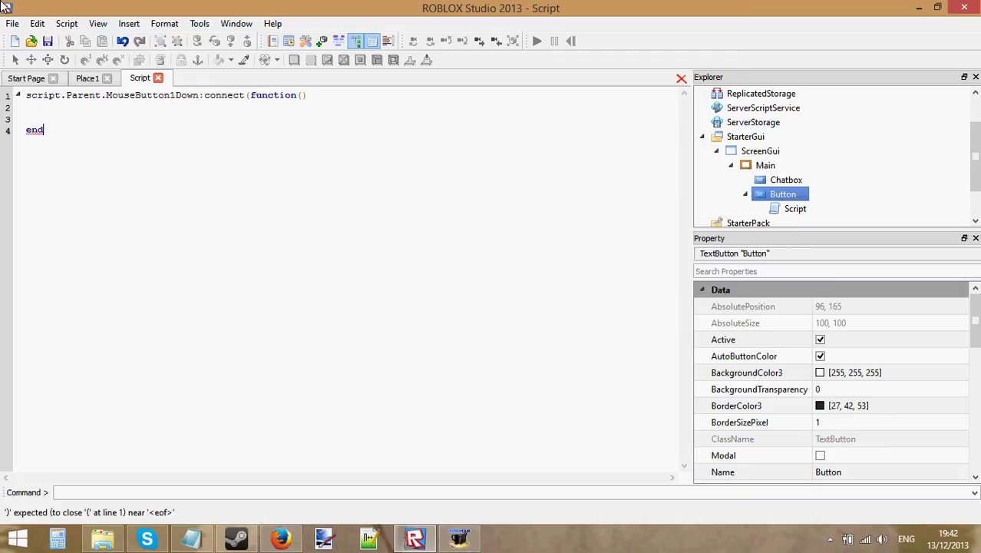
pyautogui.write(')')
pyautogui.press('Home')
pyautogui.press('BackSpace')
pyautogui.press('Up')
pyautogui.press('End')
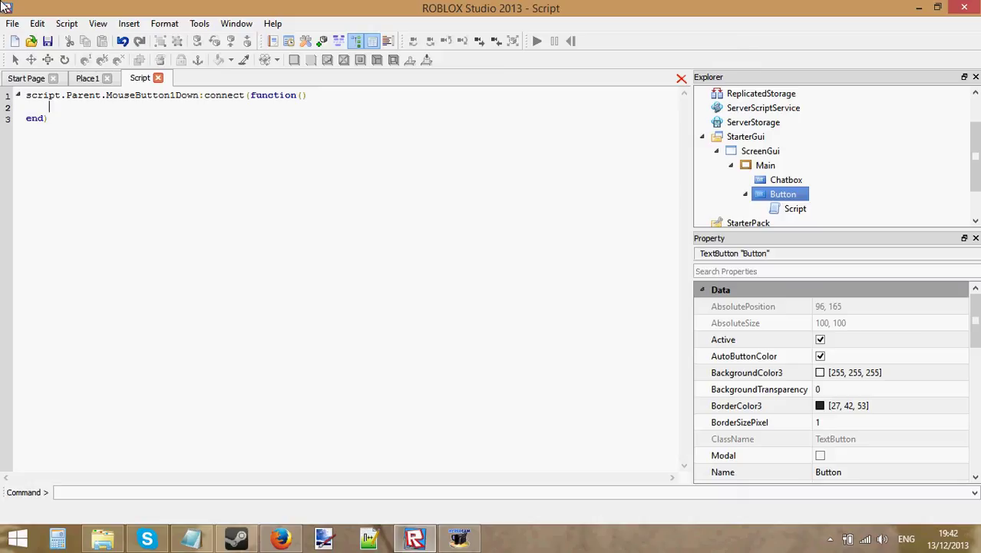
# Inside the function, store the Chatbox's text with the line text = script.Parent.Parent.Chatbox.Text.
pyautogui.write('tex')
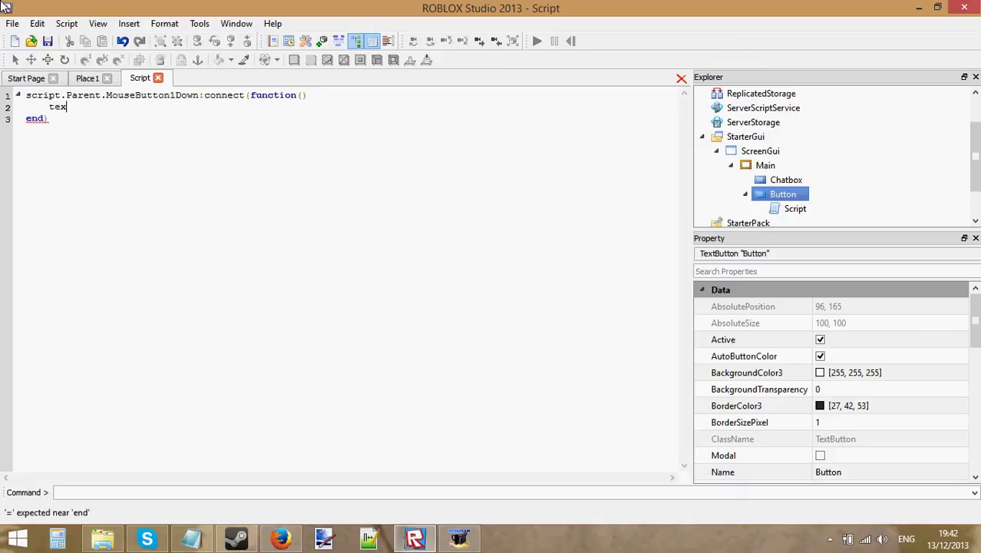
pyautogui.write('t = script.P')
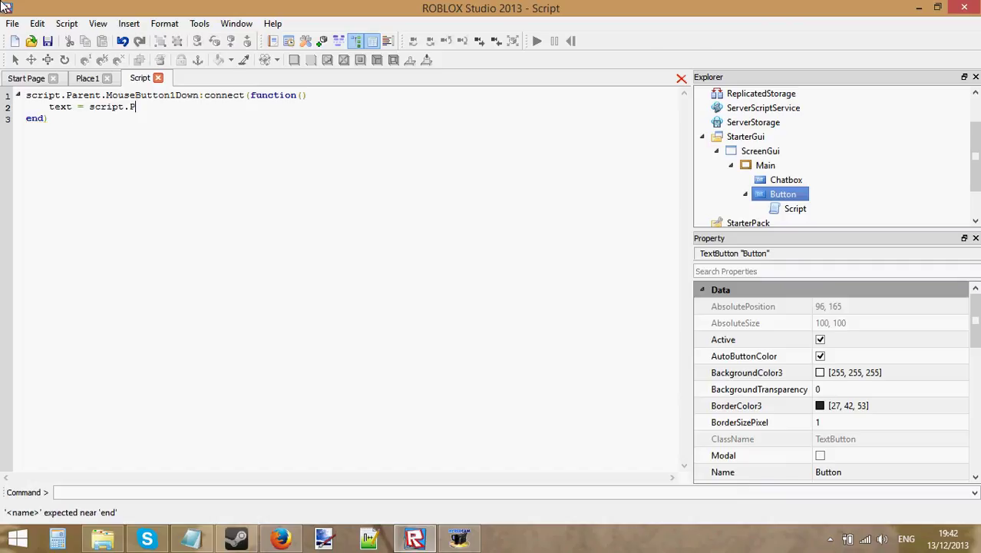
pyautogui.write('arent.Parent.Chatbo')
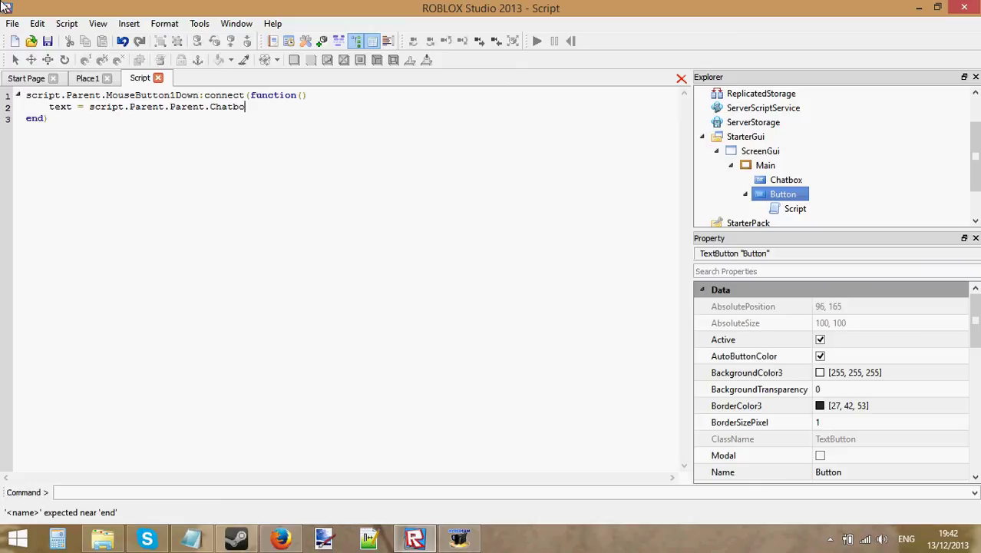
pyautogui.write('x.Text')
pyautogui.moveTo(251, 108); pyautogui.dragTo(291, 109)
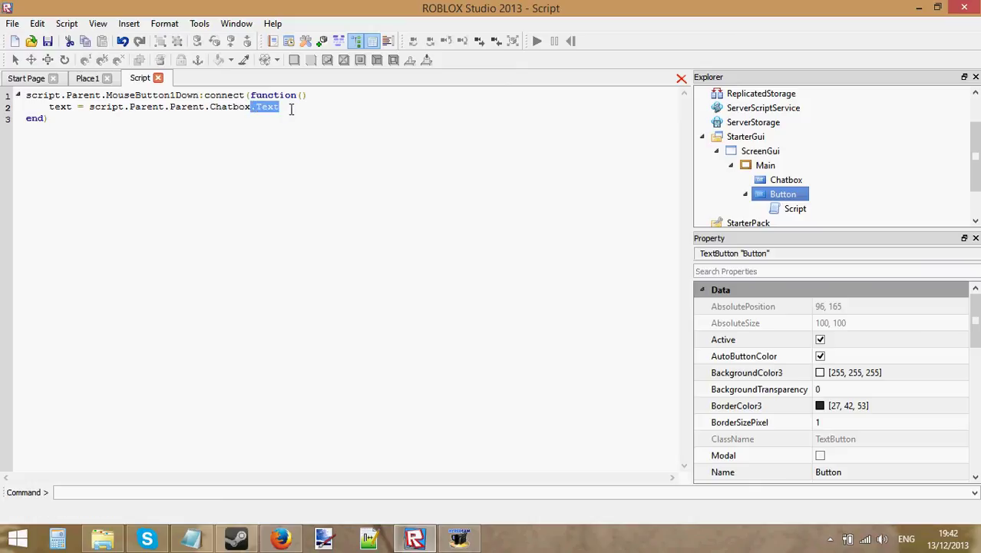
pyautogui.click(291, 109)
pyautogui.moveTo(211, 109); pyautogui.dragTo(251, 110)
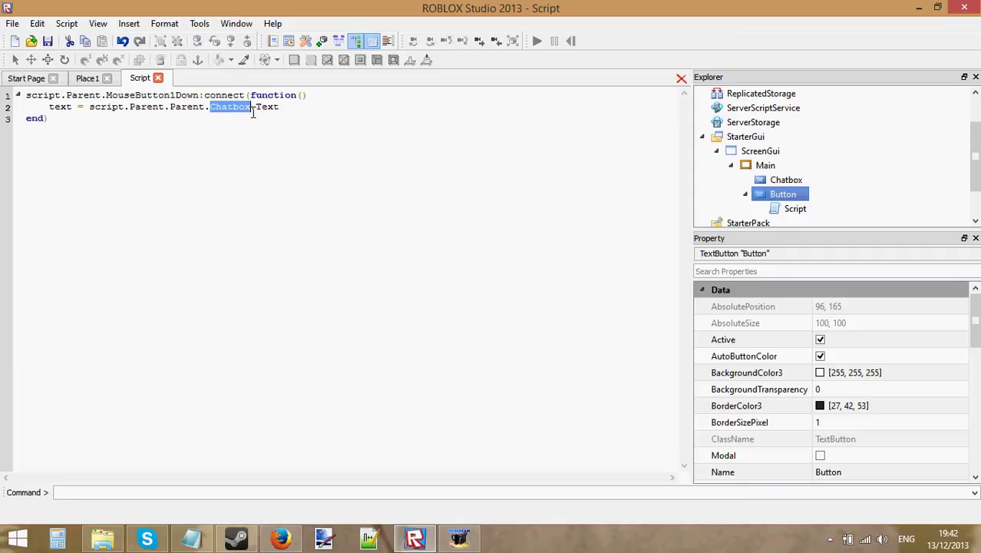
pyautogui.click(299, 107)
# Add the line label = Instance.new("TextLabel") below the text variable.
pyautogui.press('Return')
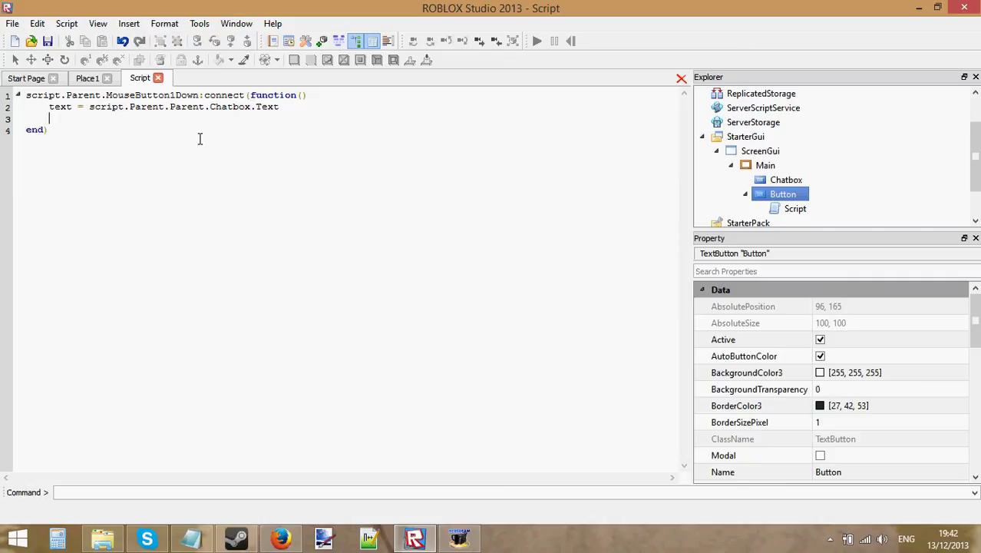
pyautogui.write('label =')
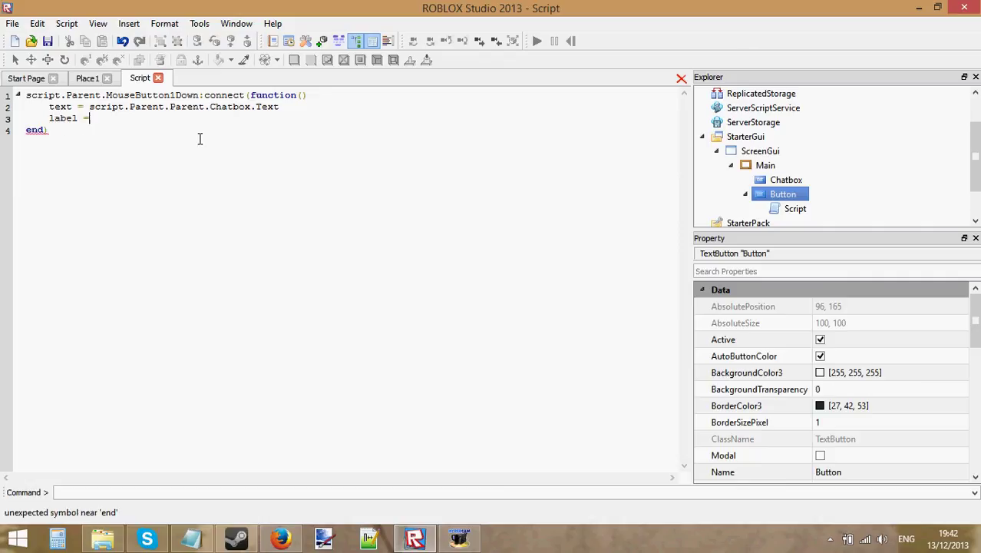
pyautogui.write(' Instance.new(")')
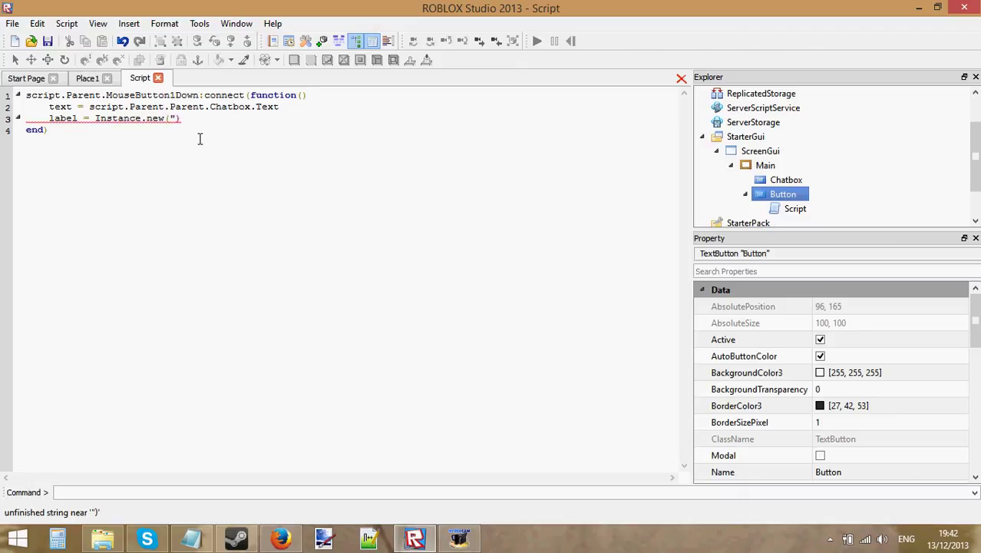
pyautogui.write('"')
pyautogui.write('TextLAbel')
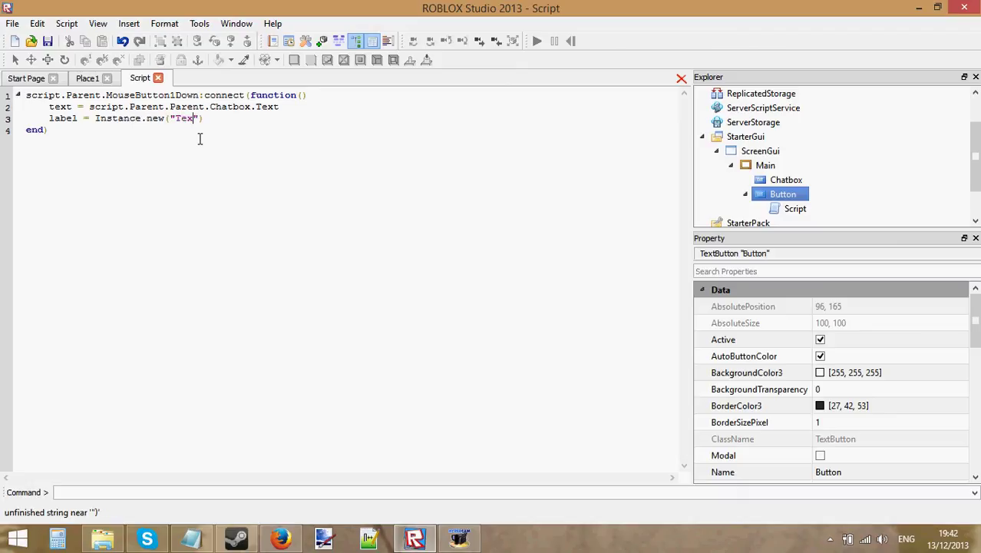
pyautogui.press('BackSpace')
pyautogui.press('BackSpace')
pyautogui.press('BackSpace')
pyautogui.press('BackSpace')
pyautogui.write('ablel')
pyautogui.press('Right')
pyautogui.press('Right')
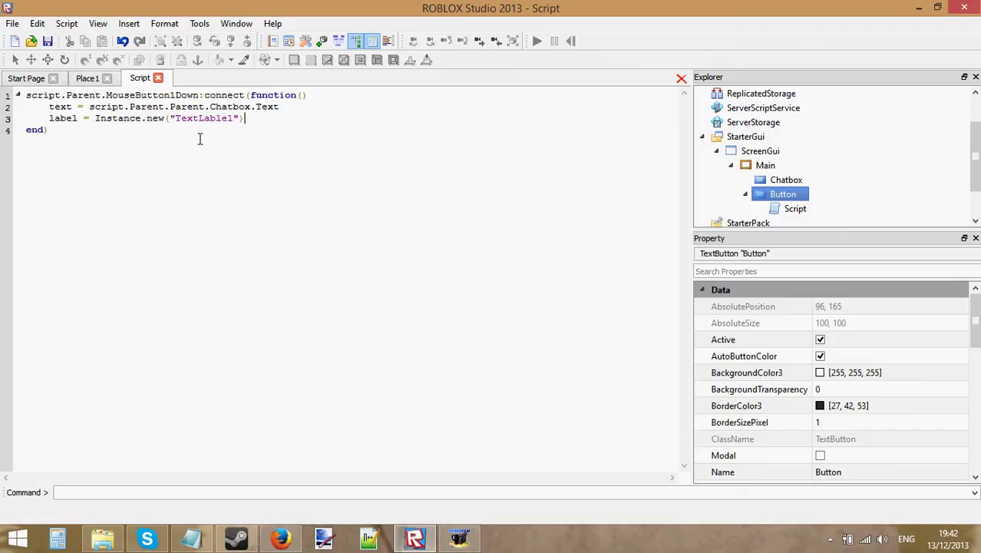
pyautogui.press('Return')
pyautogui.click(223, 120)
pyautogui.press('BackSpace')
# Set the new label's size with the line label.Size = UDim2.new(1,0,.1,0).
pyautogui.click(234, 132)
pyautogui.write('lab')
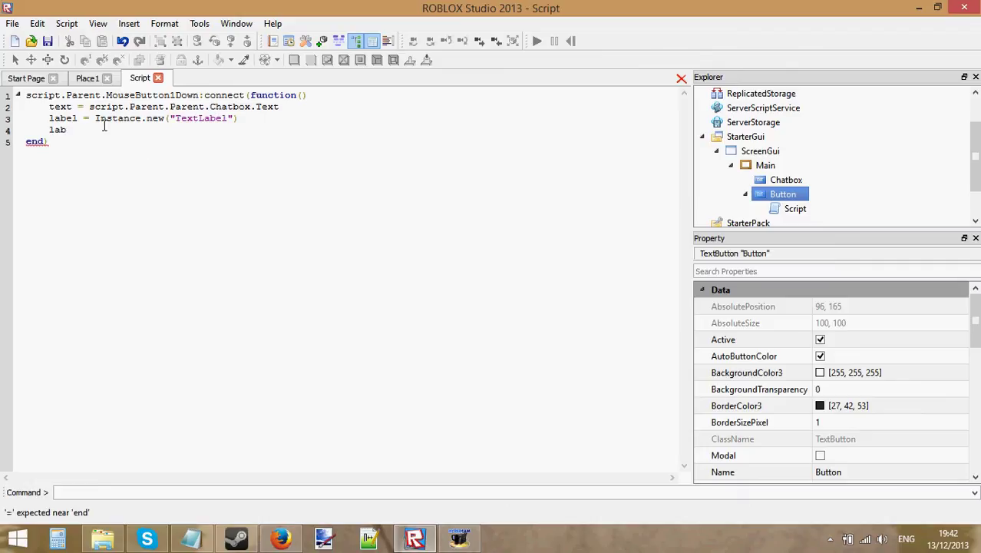
pyautogui.write('el.Size = ')
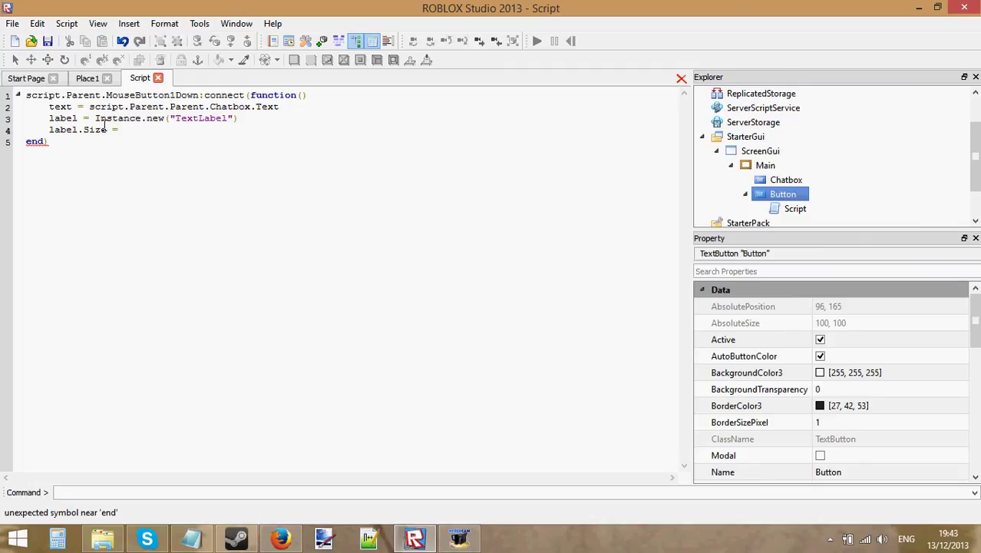
pyautogui.write('UDim.n')
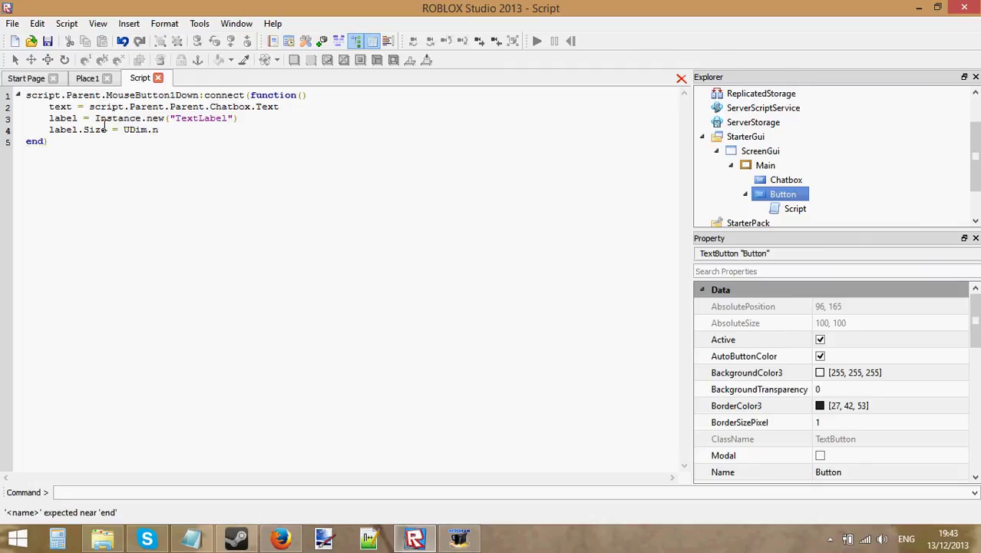
pyautogui.press('BackSpace')
pyautogui.press('BackSpace')
pyautogui.write('2.new(')
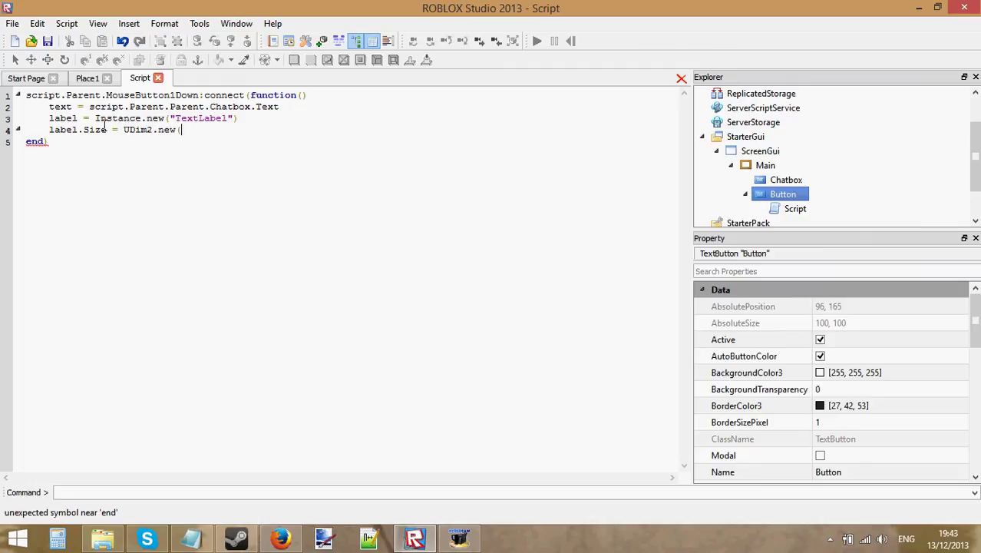
pyautogui.write(')')
pyautogui.write('1,0,')
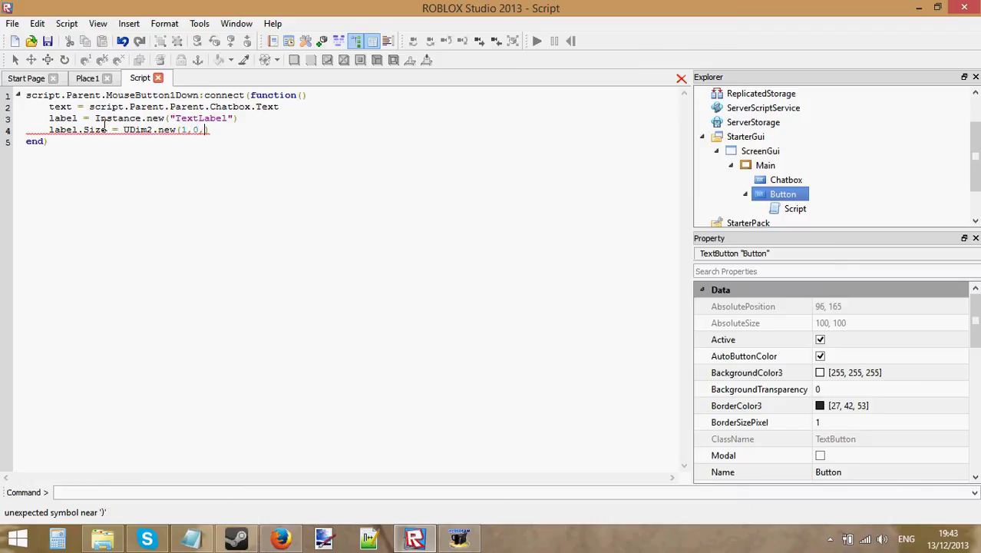
pyautogui.write('.1')
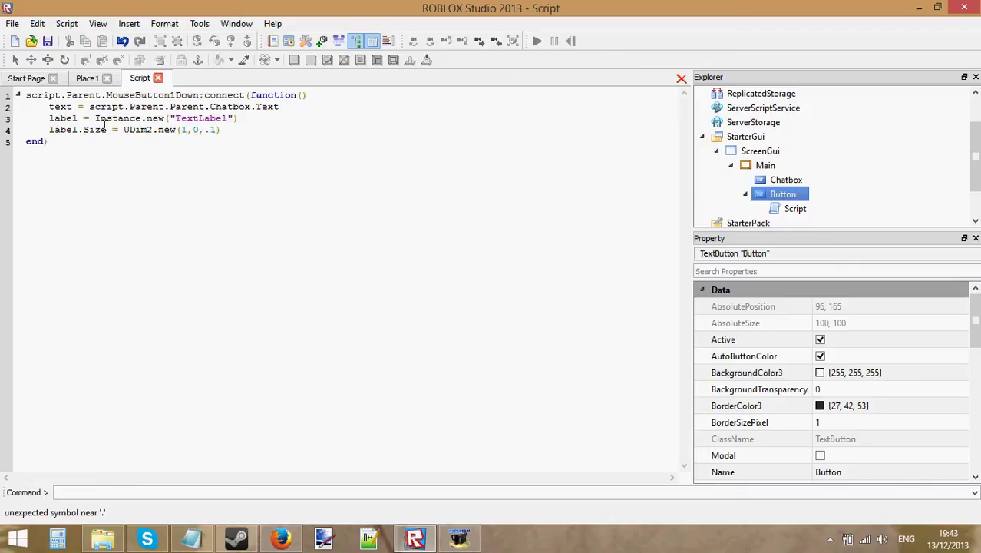
pyautogui.write(',0')
pyautogui.press('End')
# Assign the stored chat text to the label with the line label.Text = text.
pyautogui.press('Return')
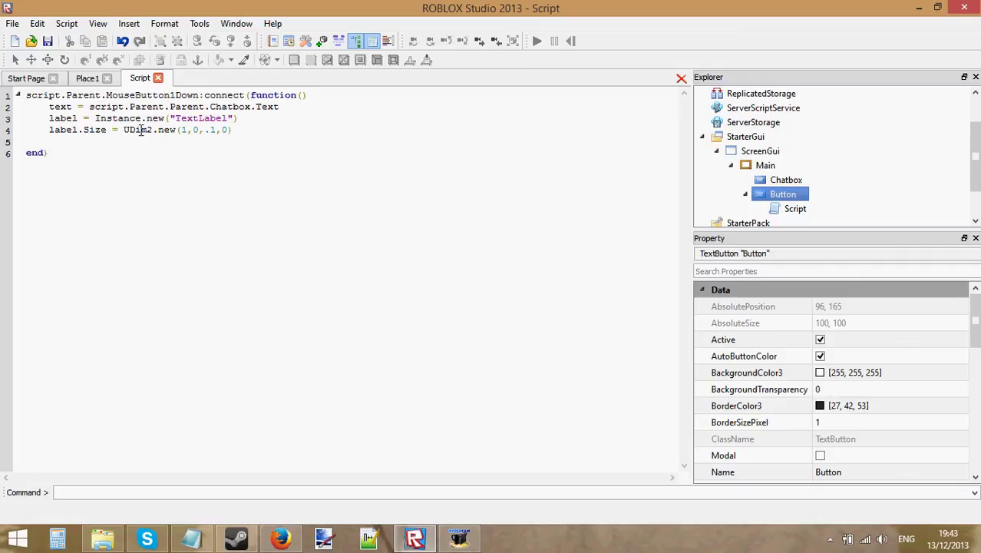
pyautogui.write('label.')
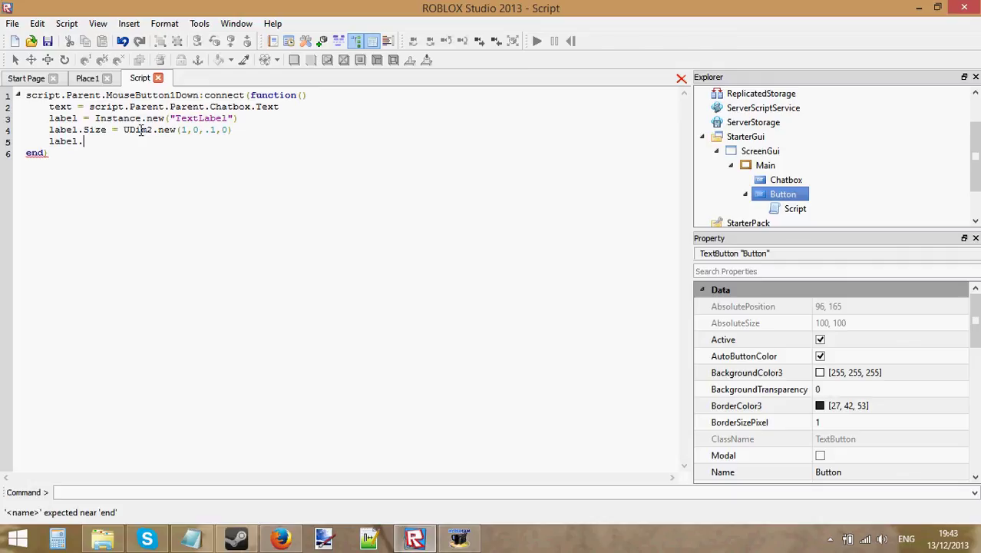
pyautogui.write('Text = text')
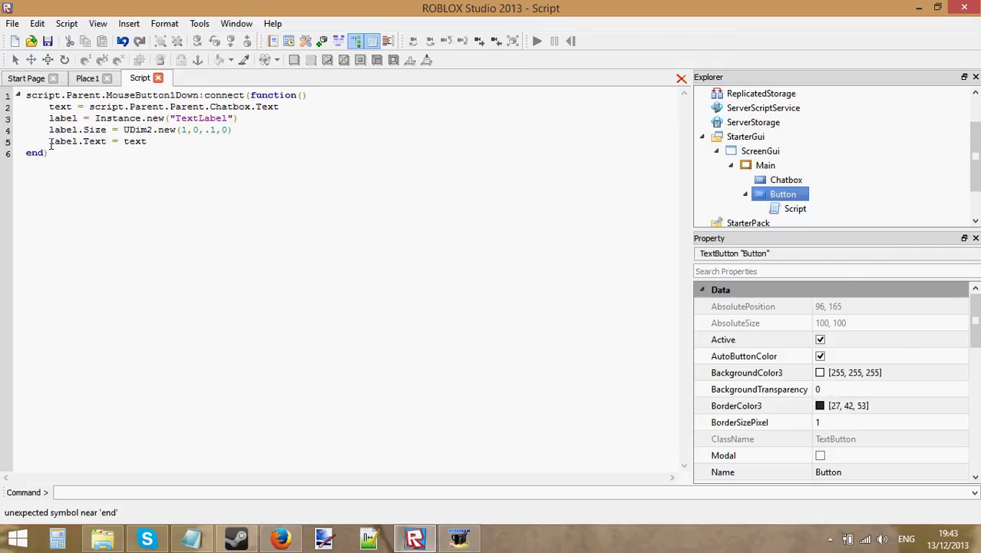
pyautogui.moveTo(50, 142); pyautogui.dragTo(107, 143)
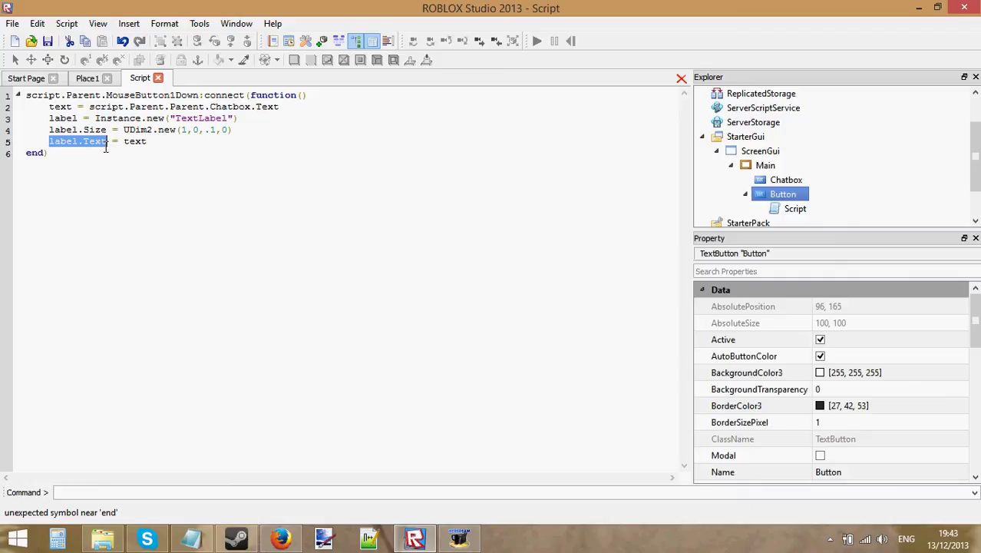
pyautogui.click(125, 142)
pyautogui.doubleClick(125, 142)
pyautogui.rightClick(134, 143)
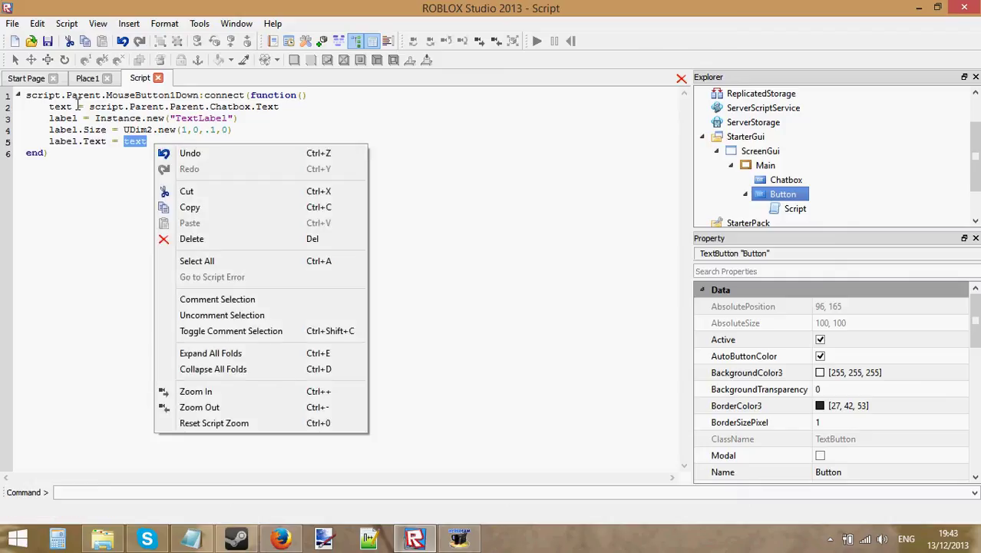
pyautogui.click(54, 106)
pyautogui.moveTo(49, 107); pyautogui.dragTo(69, 108)
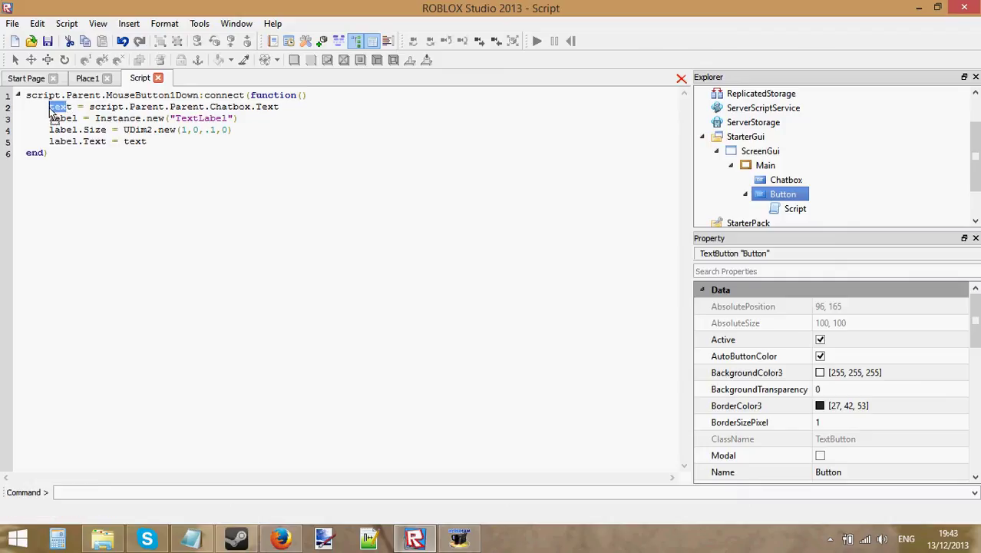
pyautogui.click(68, 108)
pyautogui.moveTo(123, 141); pyautogui.dragTo(187, 147)
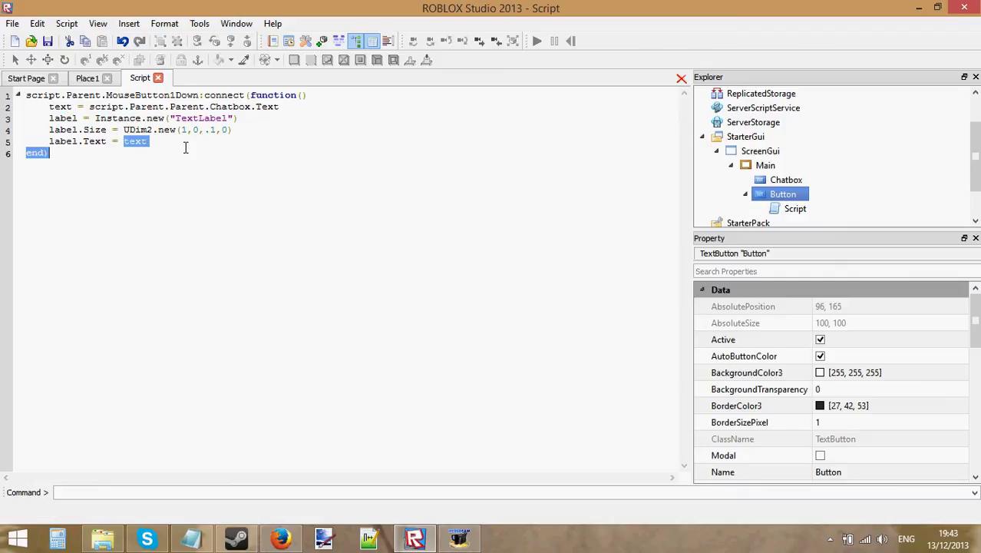
pyautogui.click(187, 147)
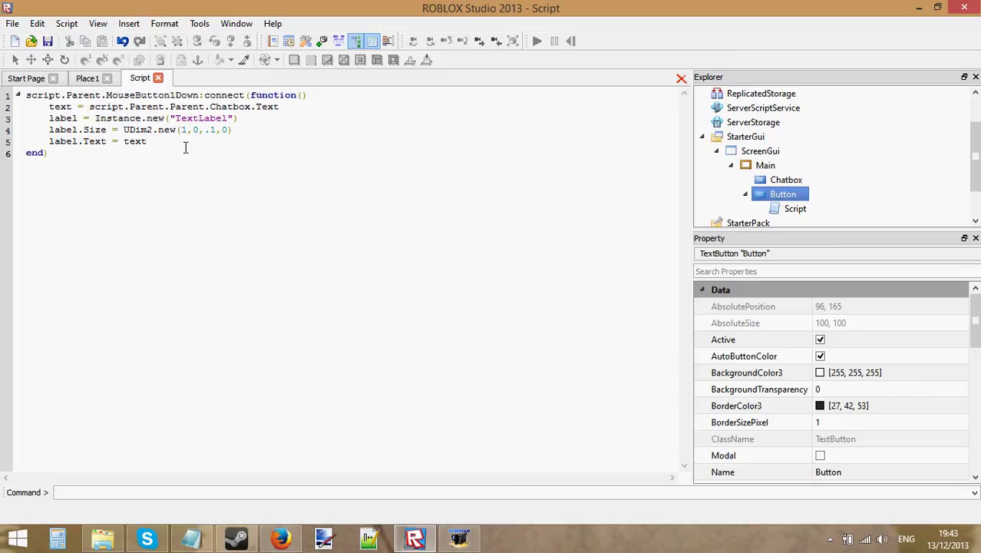
# Close the script editor and launch the place in Play Solo mode to test the chat GUI.
pyautogui.click(157, 77)
pyautogui.click(168, 25)
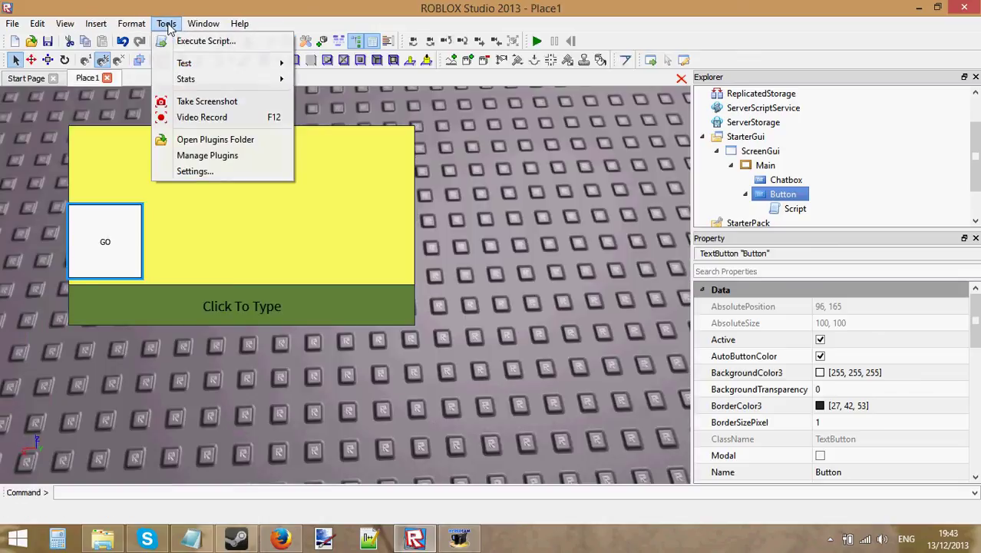
pyautogui.moveTo(189, 63)
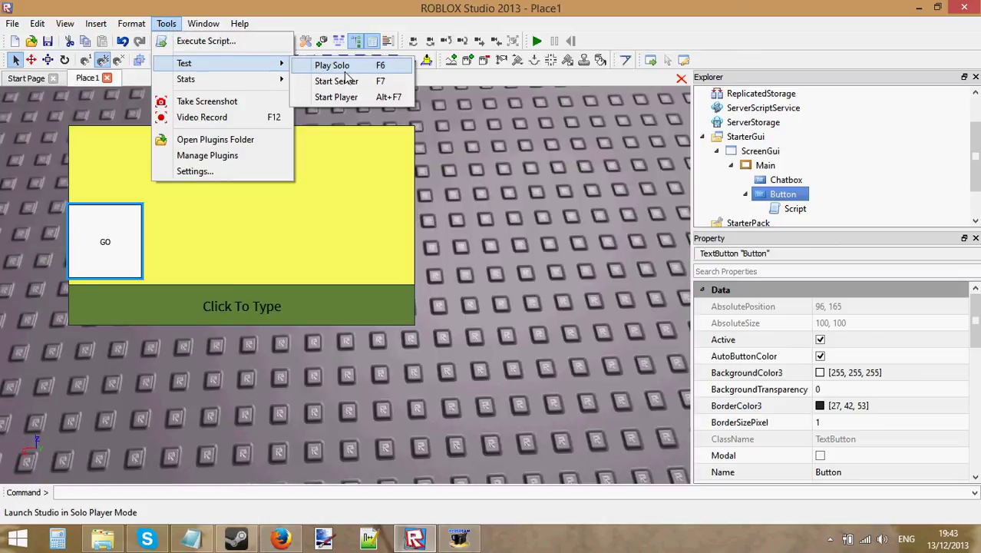
pyautogui.click(351, 68)
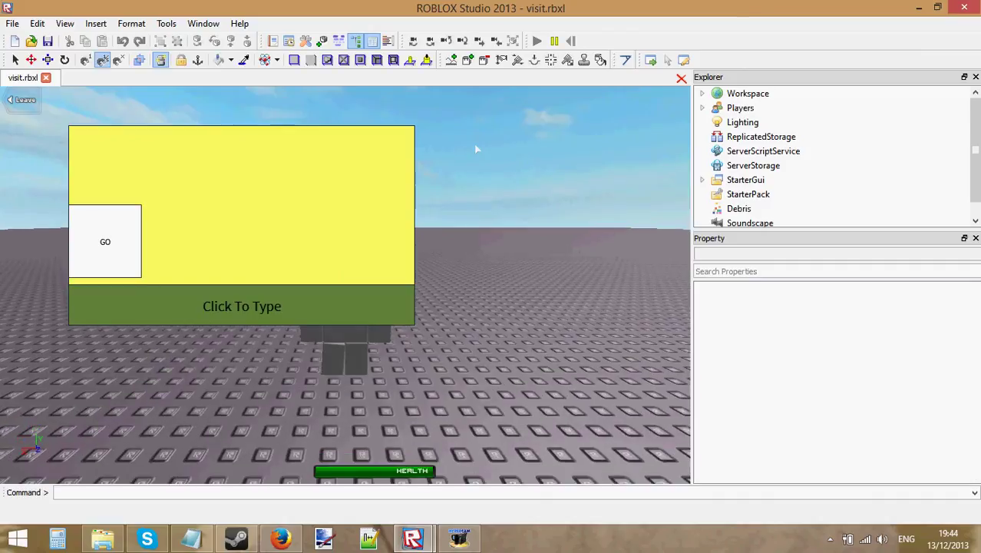
# Enter "hello there" in the Chatbox and submit it with the GO button.
pyautogui.click(223, 298)
pyautogui.write('h')
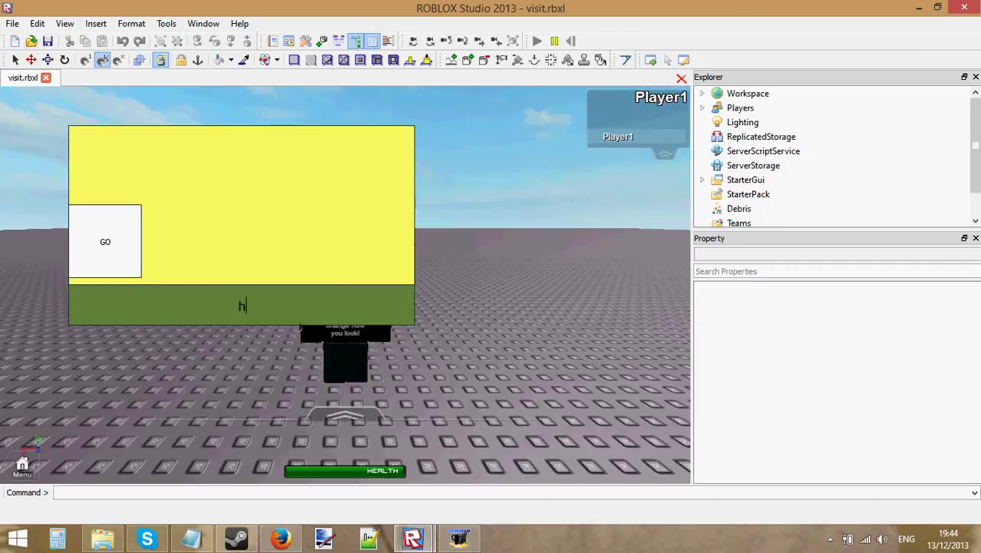
pyautogui.write('ello there')
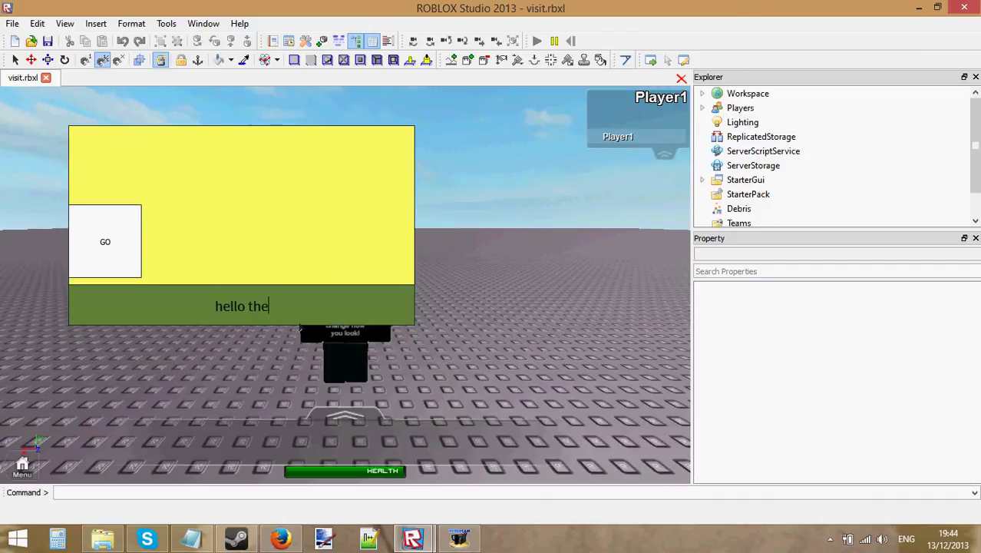
pyautogui.press('Return')
pyautogui.click(90, 239)
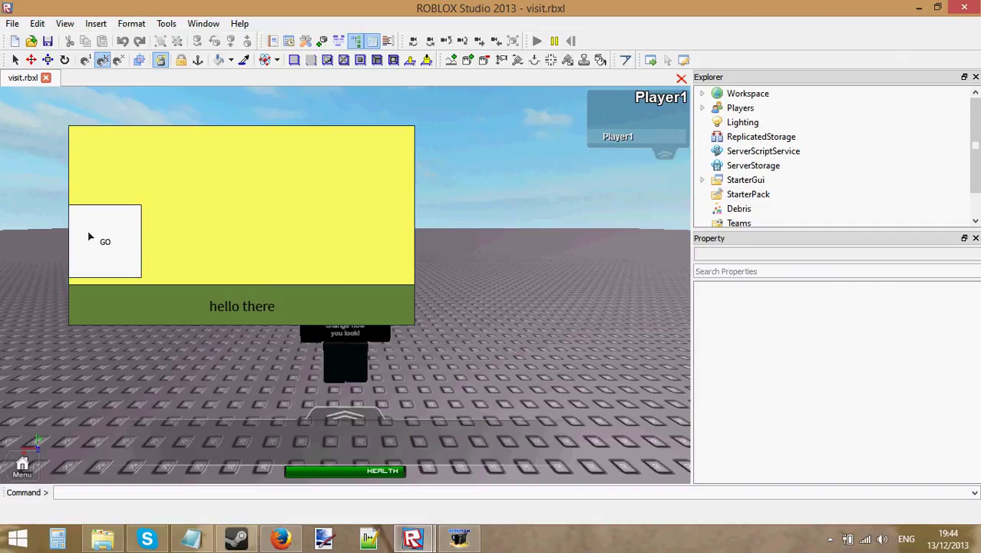
# Show the Output window and test GO again with "hrllo" in the Chatbox, closing the test session when done.
pyautogui.click(65, 23)
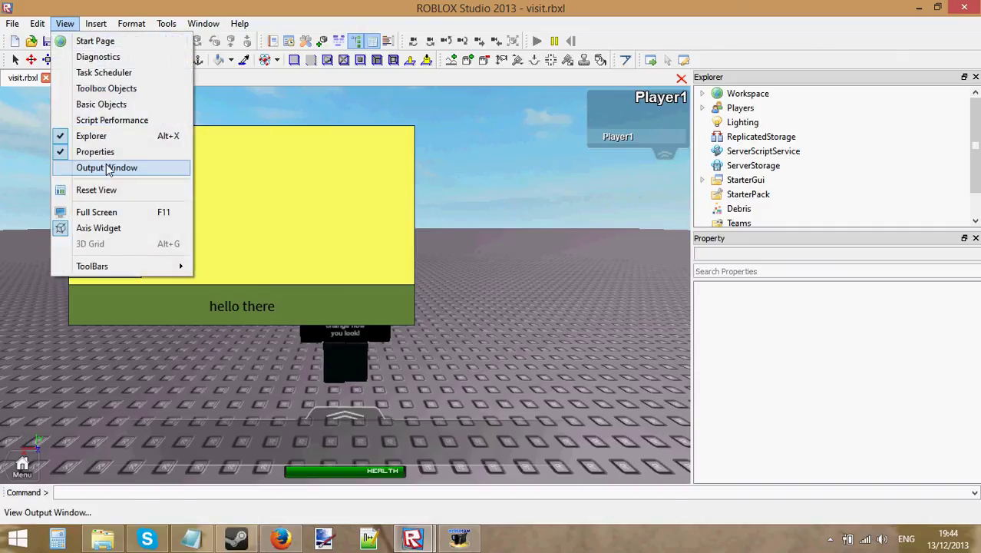
pyautogui.click(103, 164)
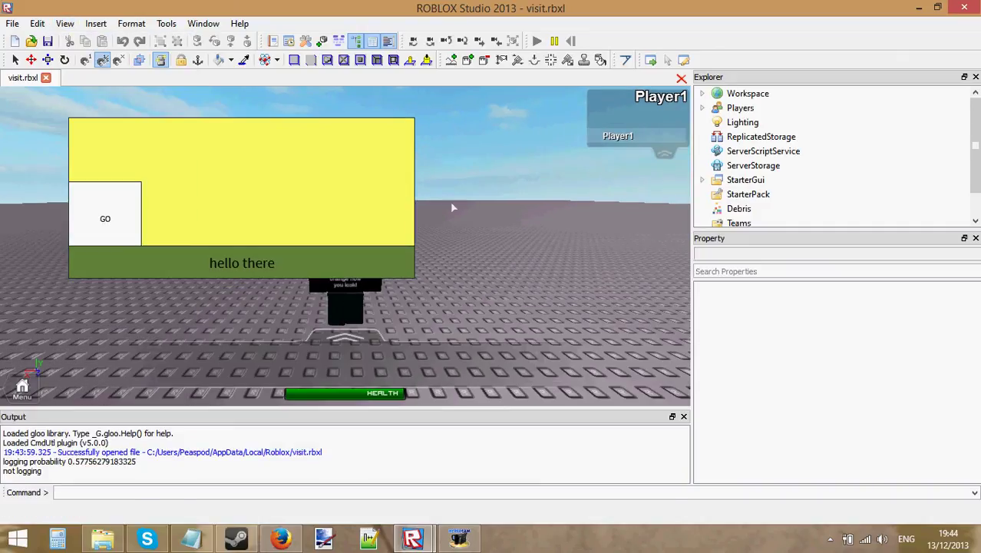
pyautogui.click(374, 230)
pyautogui.write('hrllo')
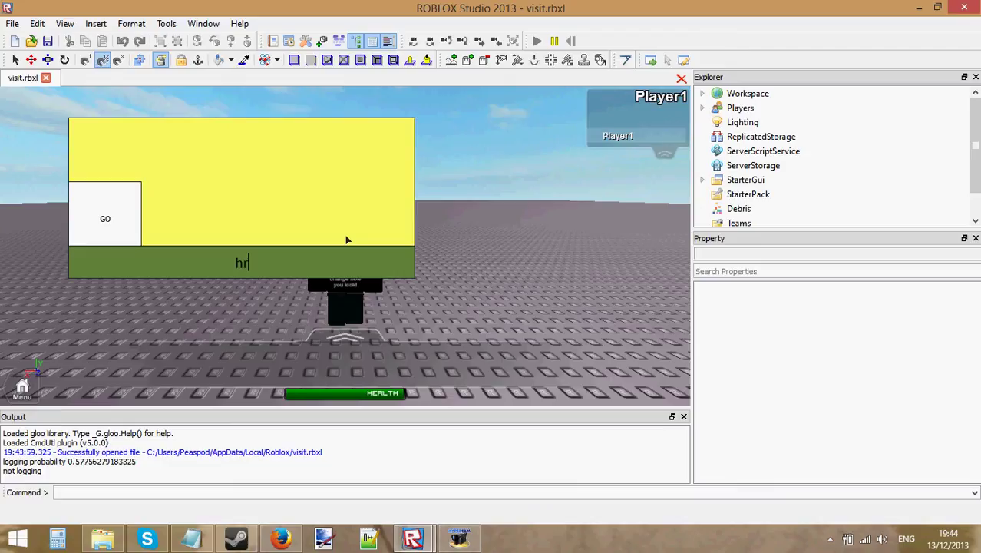
pyautogui.click(96, 209)
pyautogui.click(977, 8)
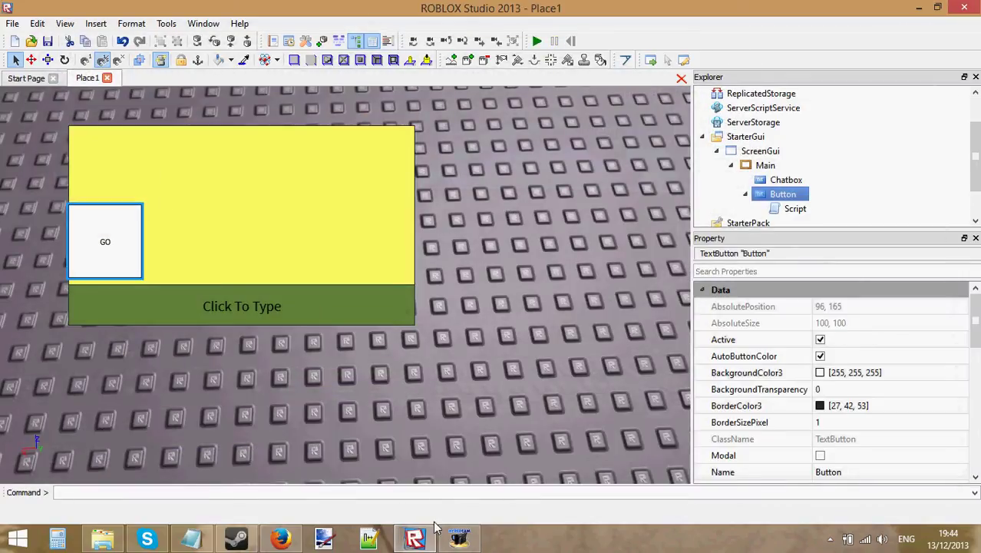
# In the Button's script, add script.Parent.Parent as the second argument of Instance.new("TextLabel") to parent the new label.
pyautogui.doubleClick(796, 209)
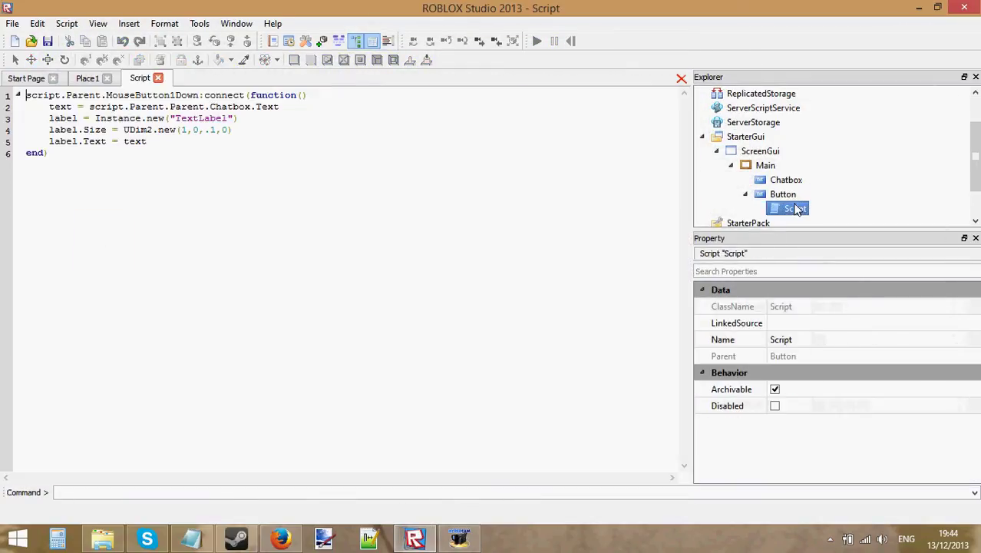
pyautogui.click(169, 146)
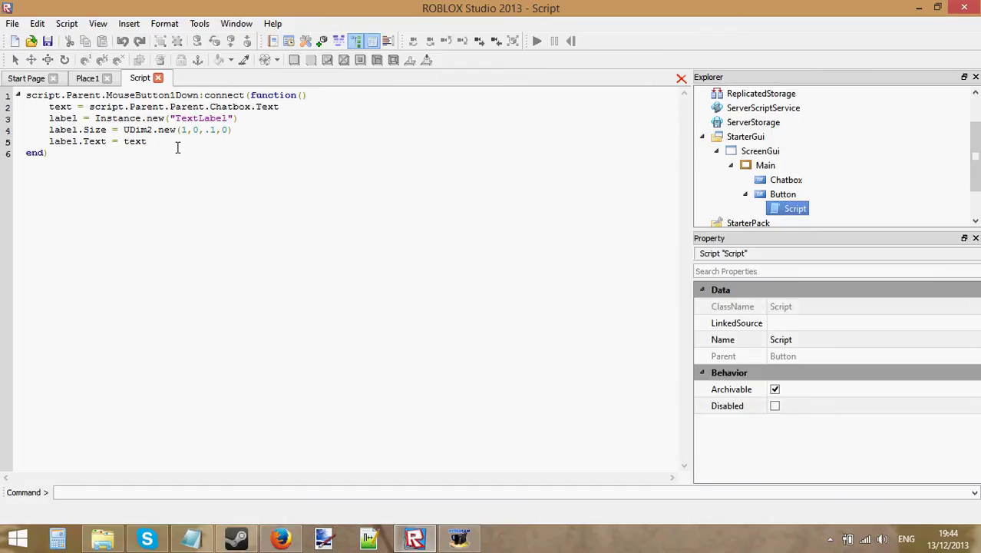
pyautogui.click(238, 118)
pyautogui.write(', ')
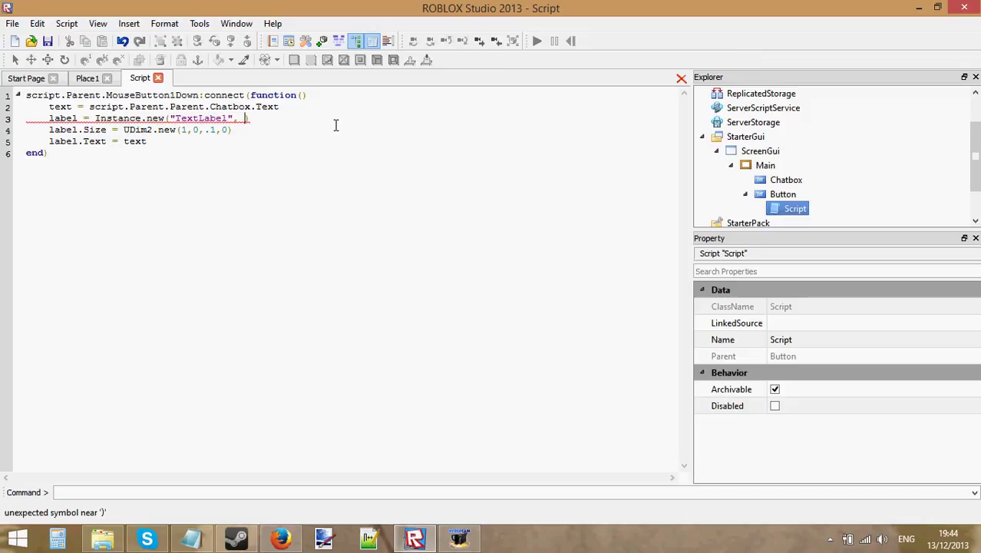
pyautogui.write('script.')
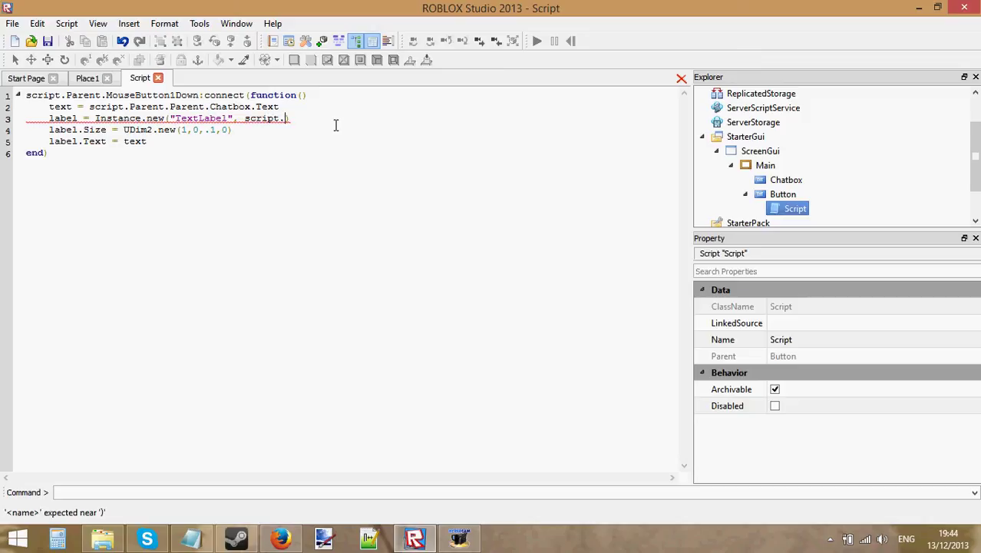
pyautogui.write('Parent.')
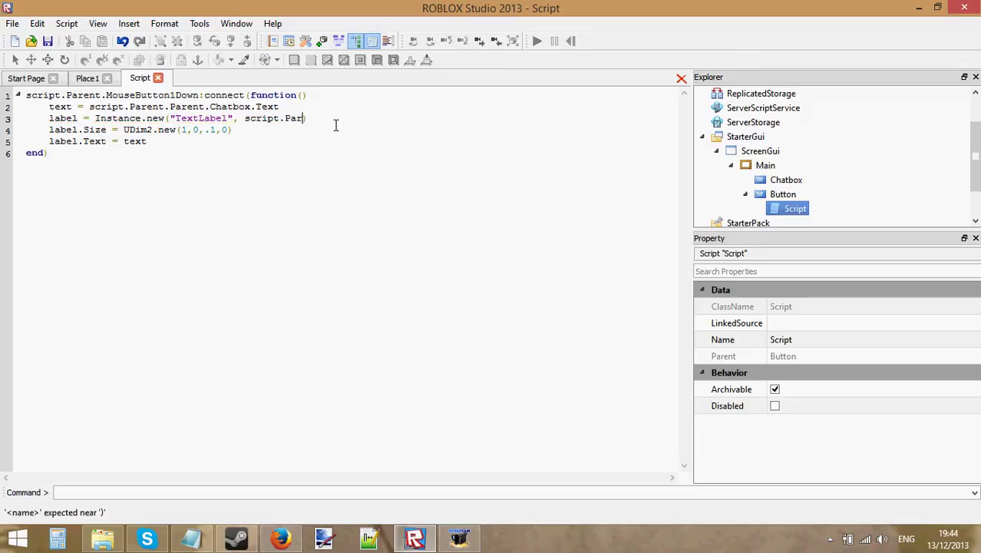
pyautogui.write('Parent')
pyautogui.moveTo(242, 120); pyautogui.dragTo(325, 122)
pyautogui.click(320, 127)
# Close the edited script and run the place in Play Solo mode to test the label's parent argument.
pyautogui.click(157, 77)
pyautogui.click(167, 23)
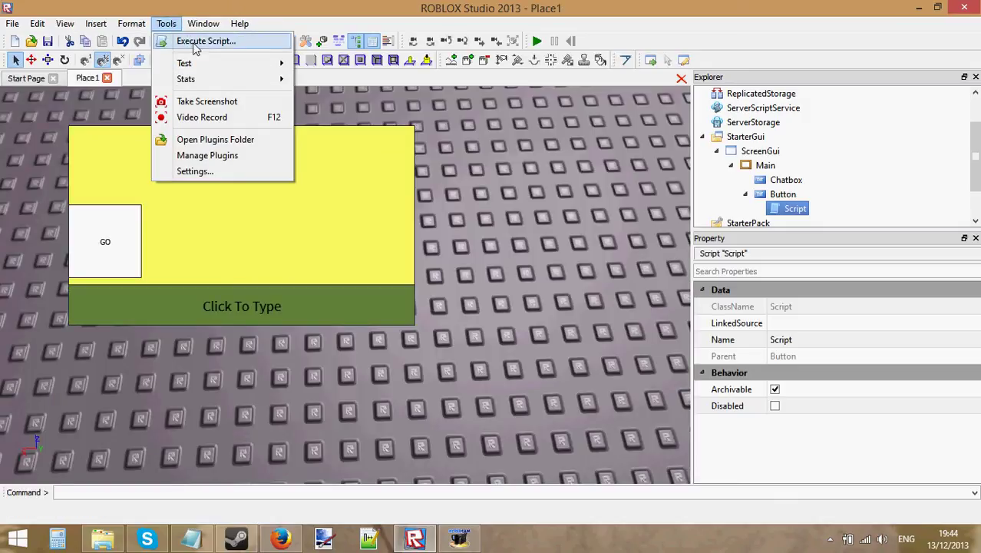
pyautogui.moveTo(231, 63)
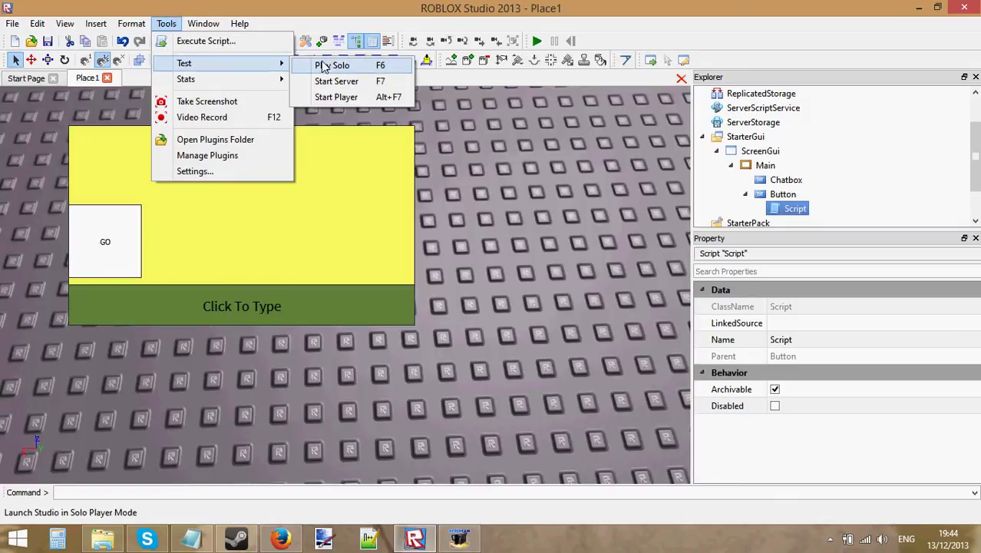
pyautogui.click(364, 81)
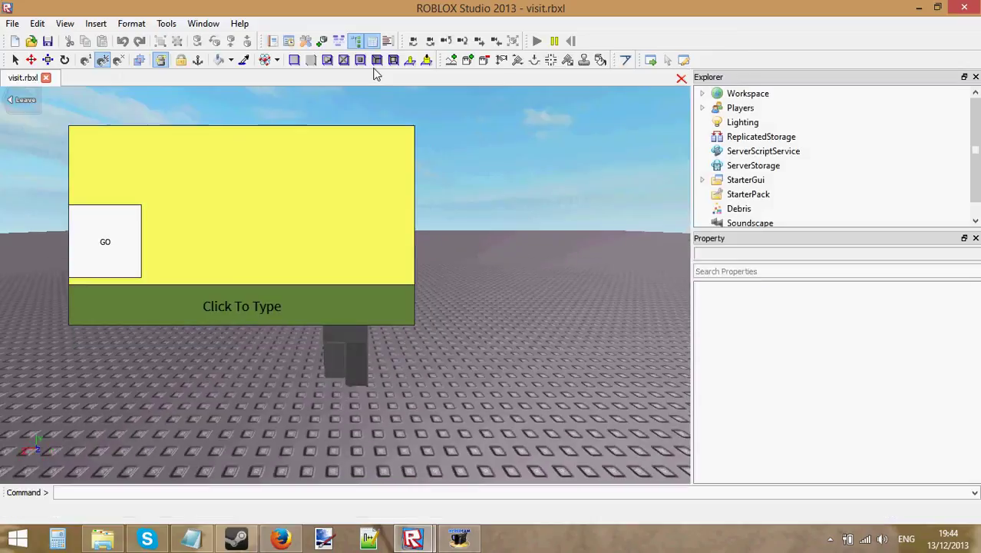
# Submit "hello" from the Chatbox with the GO button and close the test session.
pyautogui.click(277, 305)
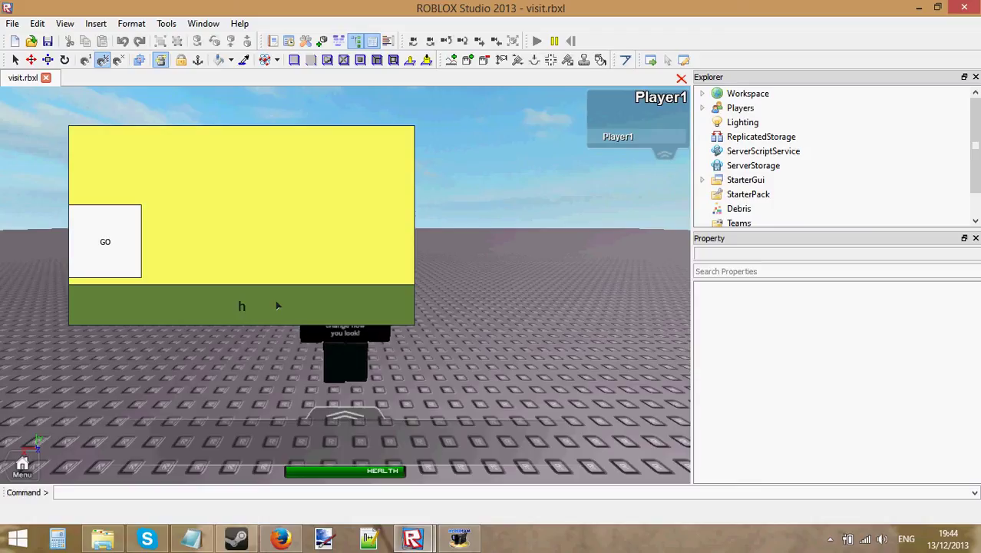
pyautogui.write('ello')
pyautogui.press('Return')
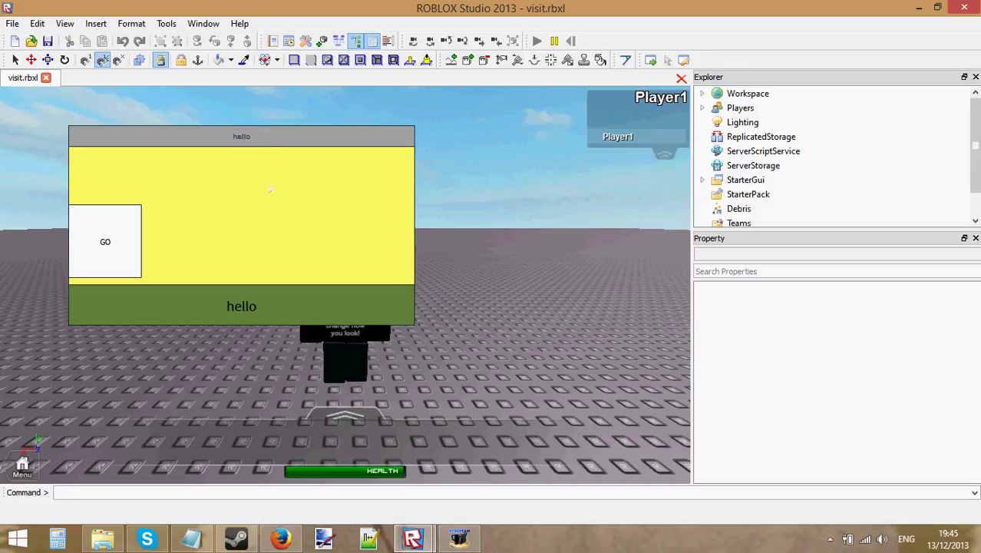
pyautogui.click(965, 8)
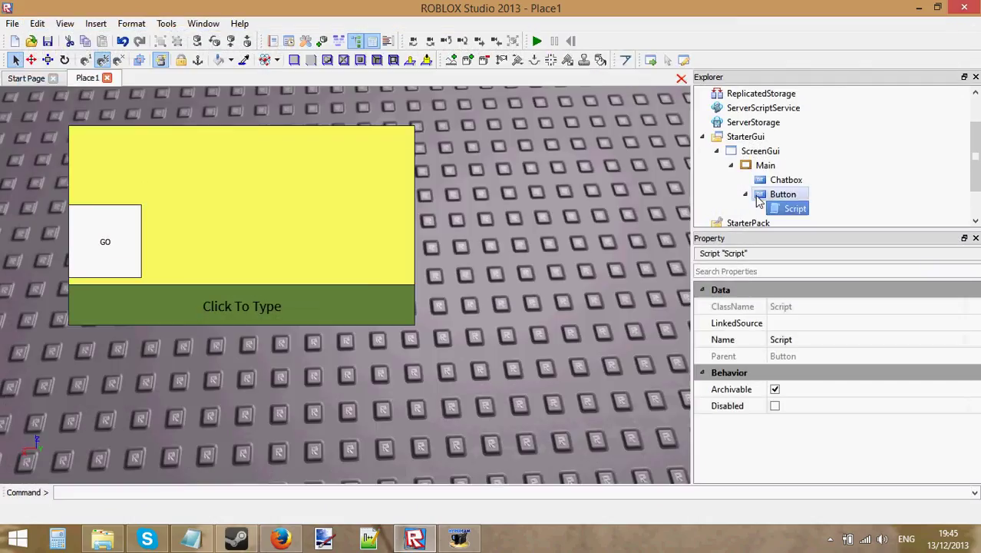
# In the Button's script, add the line label.Name = "Chatted" directly below the Instance.new line.
pyautogui.doubleClick(773, 209)
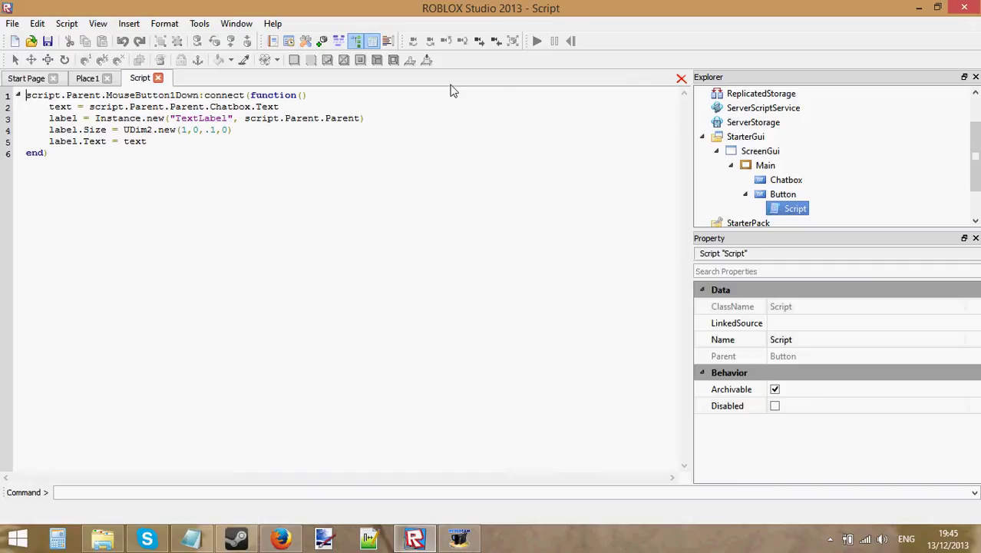
pyautogui.click(376, 119)
pyautogui.press('Return')
pyautogui.write('l')
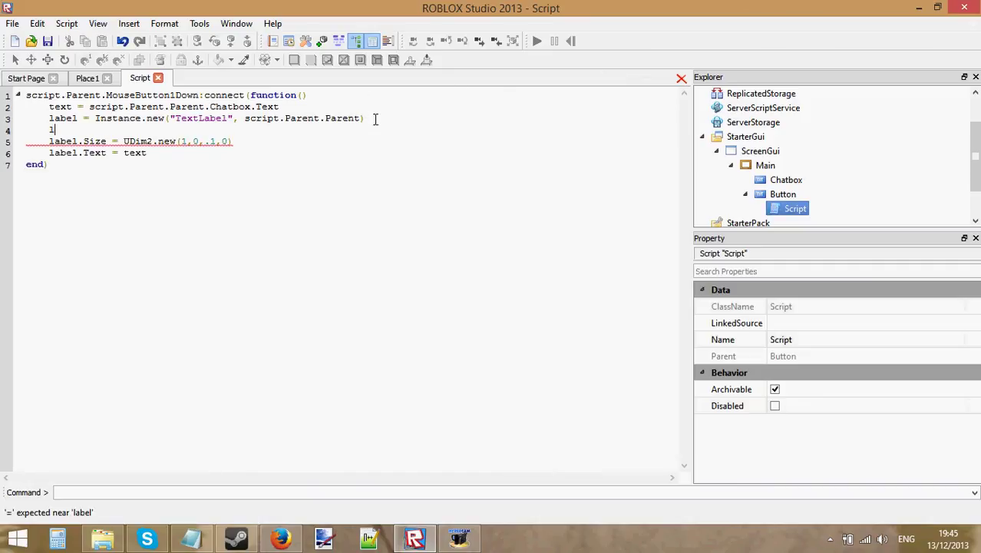
pyautogui.write('abel.Name = """')
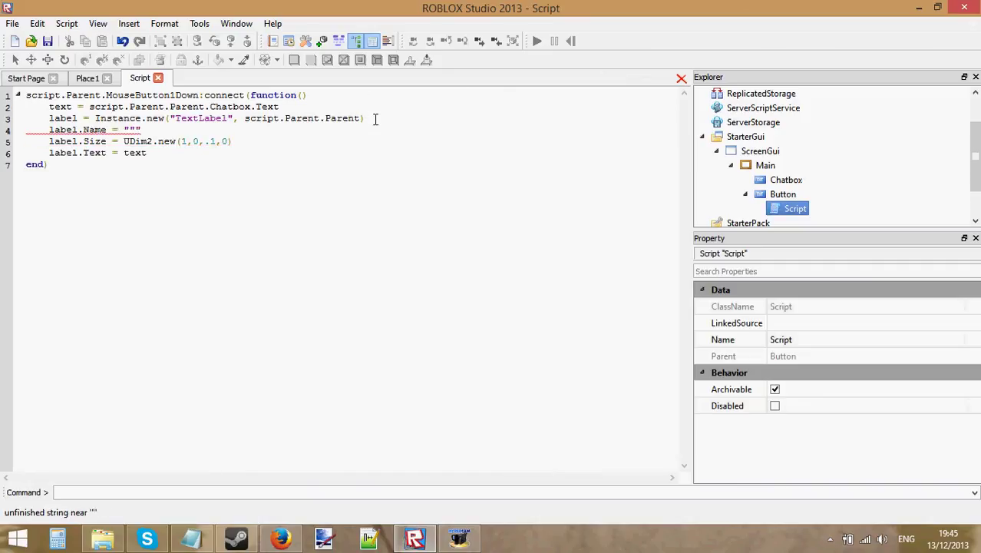
pyautogui.press('BackSpace')
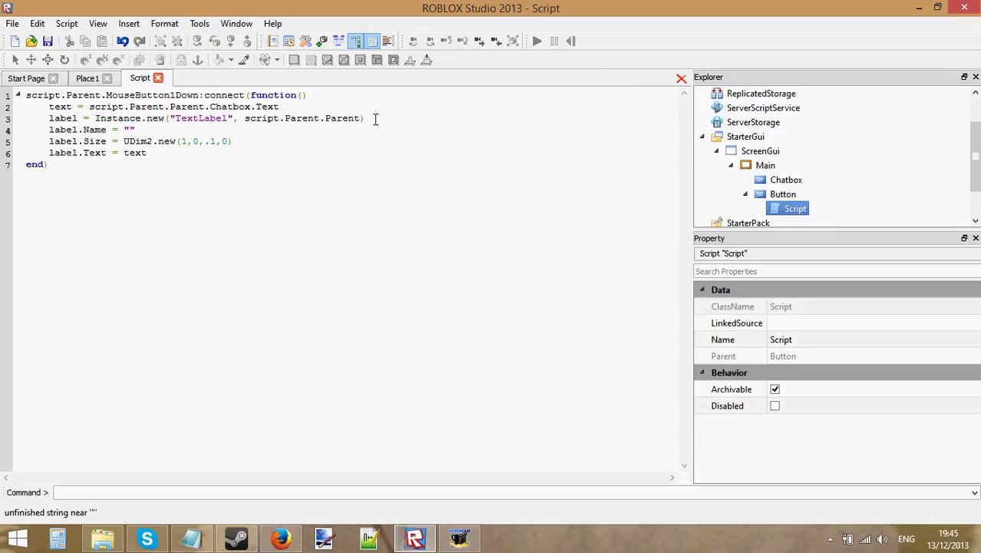
pyautogui.write('Chatted')
pyautogui.press('Down')
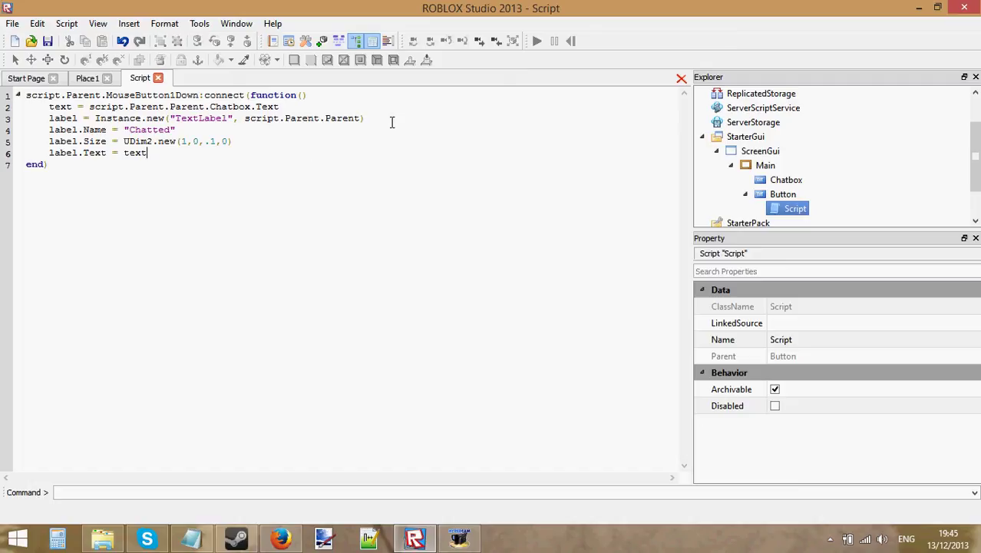
# Close the script and start another Play Solo test of the chat GUI.
pyautogui.click(158, 77)
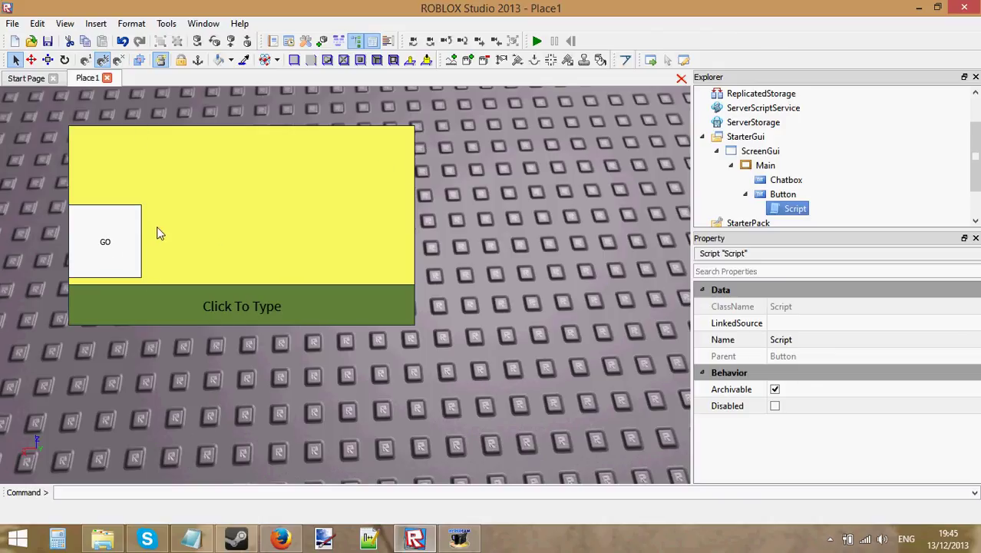
pyautogui.scroll(-1, 157, 232)
pyautogui.scroll(-1, 482, 214)
pyautogui.scroll(-1, 609, 210)
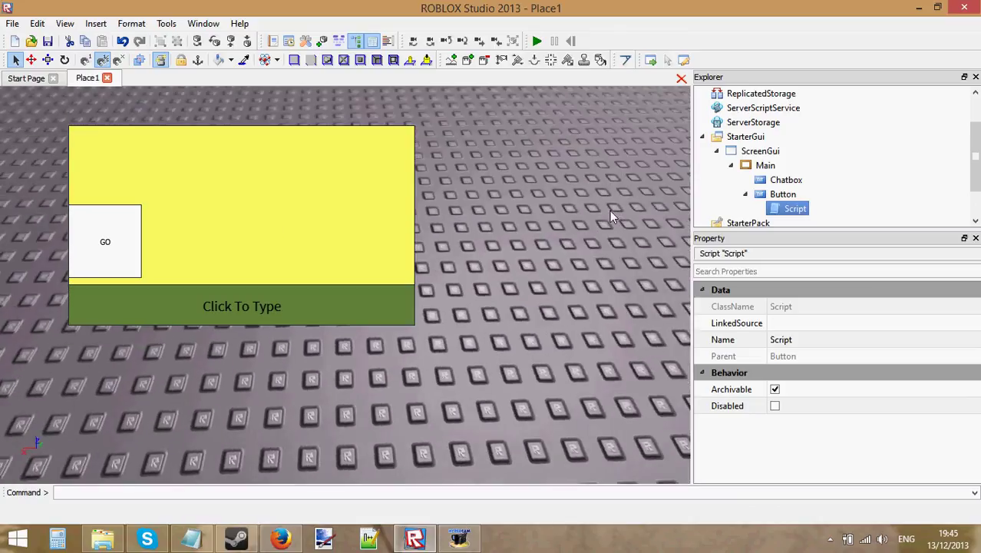
pyautogui.scroll(1, 610, 210)
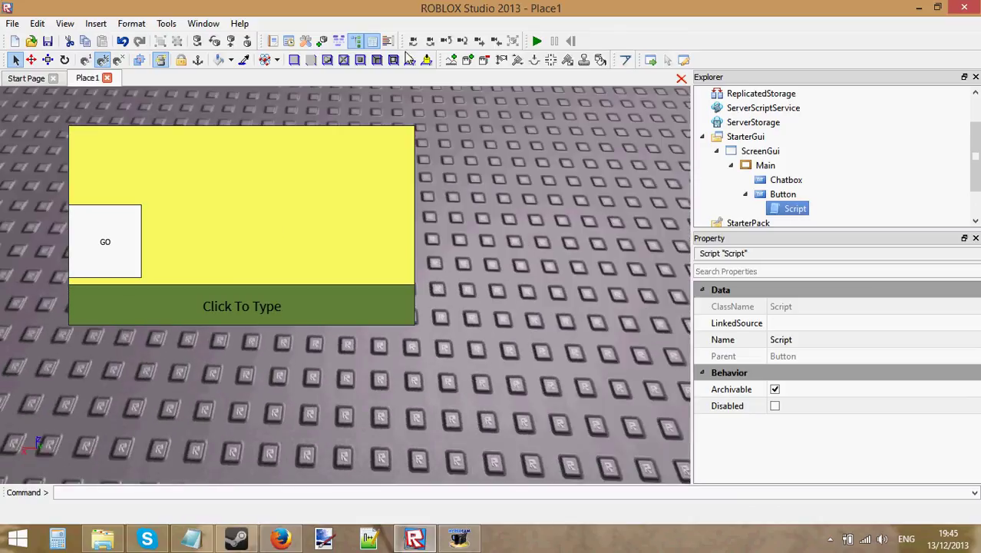
pyautogui.click(166, 23)
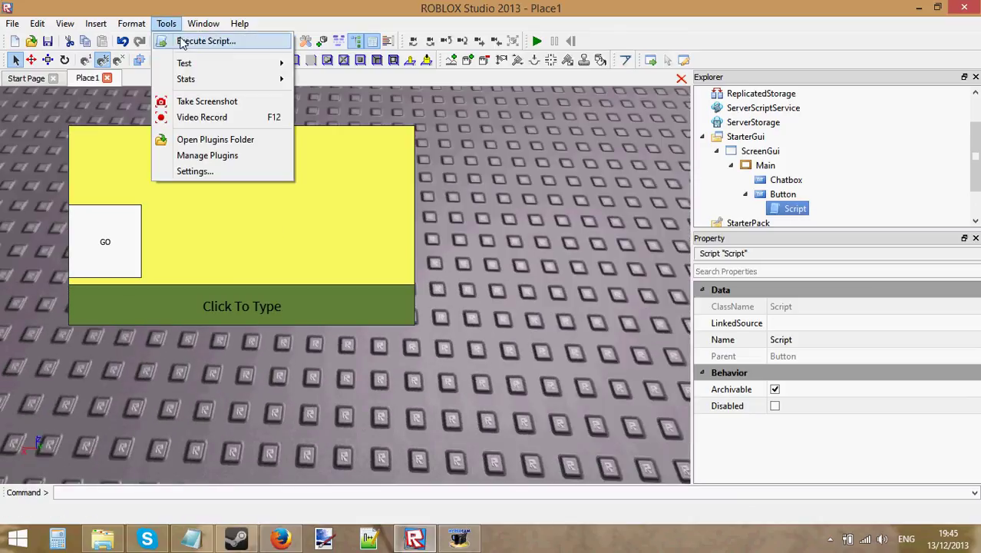
pyautogui.moveTo(185, 63)
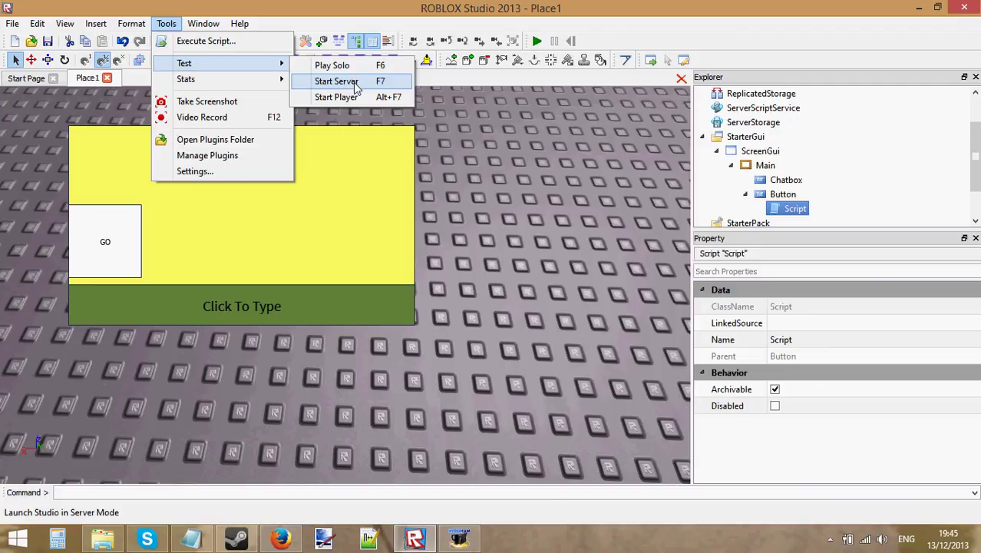
pyautogui.click(342, 65)
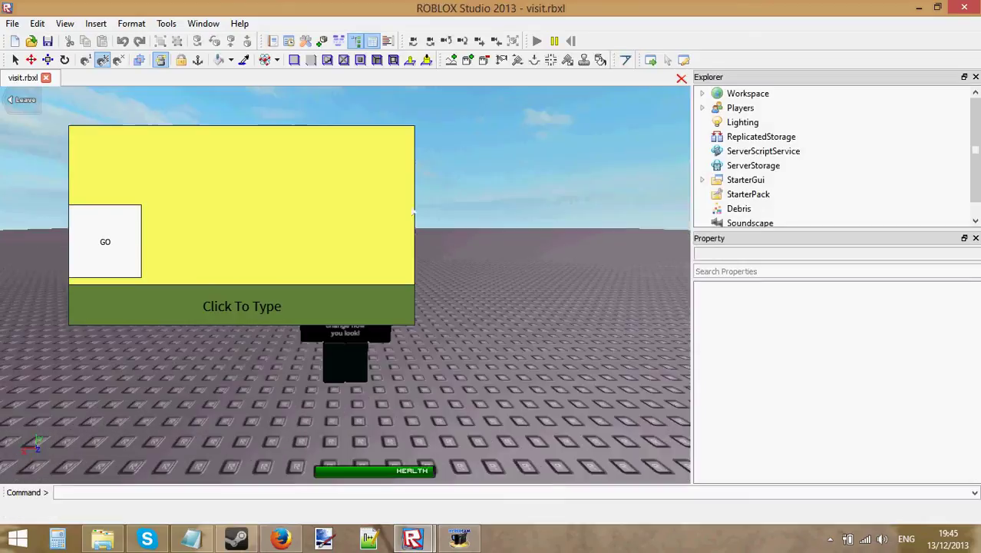
# Enter "hello" in the running test's Chatbox and submit it with the GO button.
pyautogui.click(307, 295)
pyautogui.write('hello')
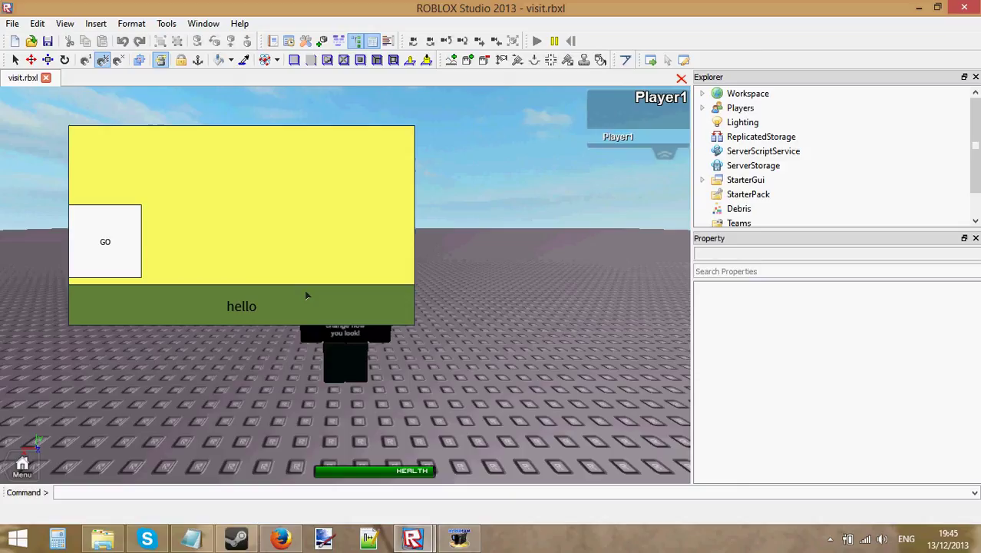
pyautogui.click(98, 229)
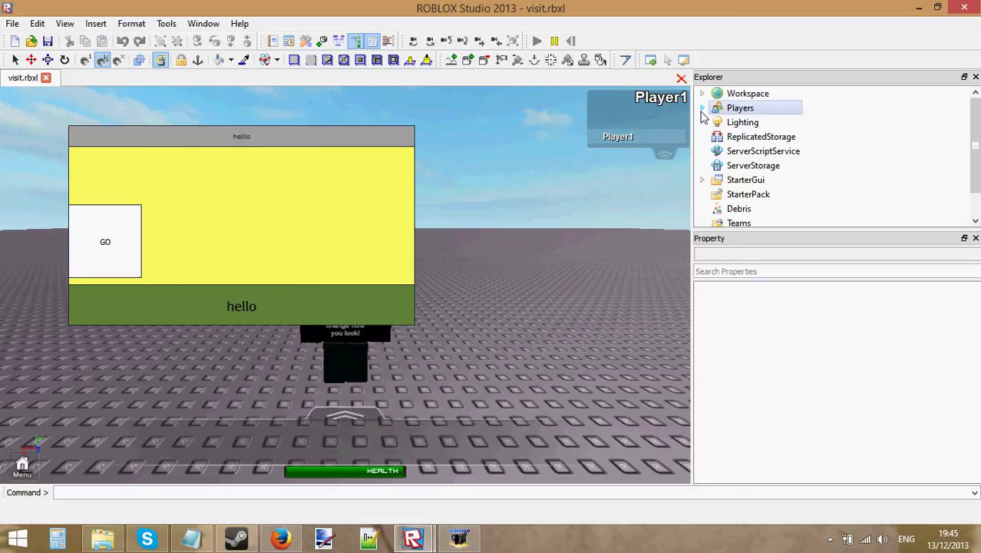
# Expand the player's PlayerGui down to ScreenGui's Main frame and select the Chatted label to inspect its properties.
pyautogui.click(702, 107)
pyautogui.click(716, 122)
pyautogui.click(731, 166)
pyautogui.scroll(-1, 755, 150)
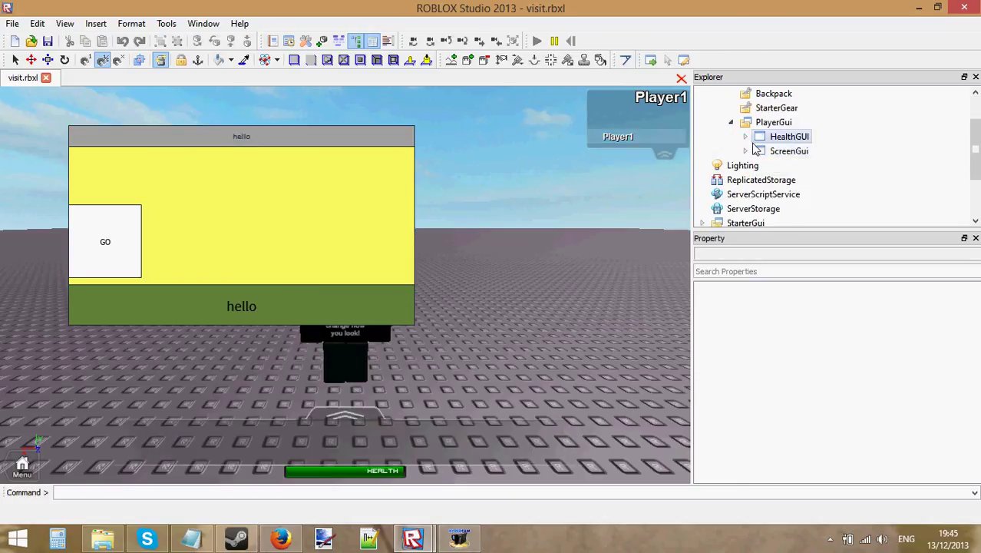
pyautogui.click(745, 151)
pyautogui.scroll(-1, 758, 146)
pyautogui.click(759, 122)
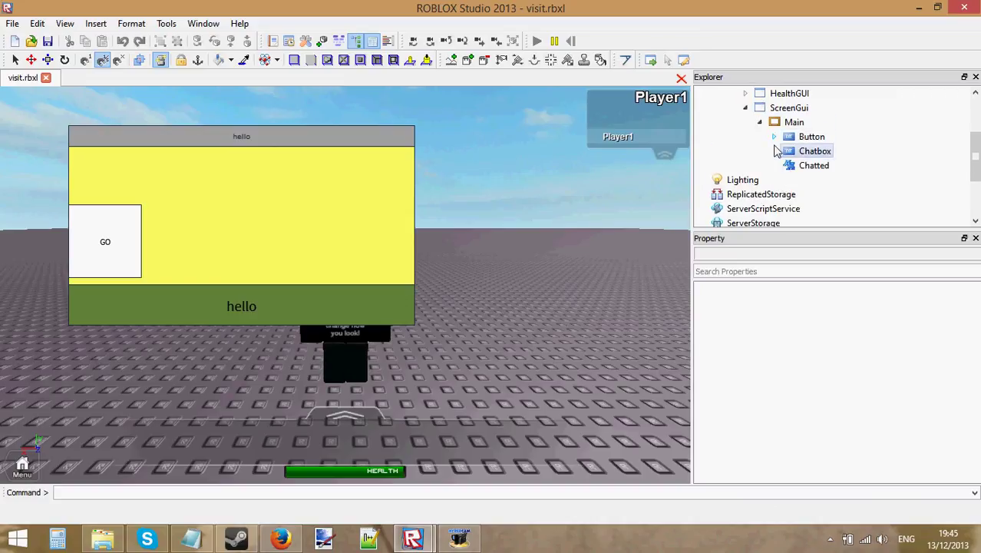
pyautogui.click(802, 166)
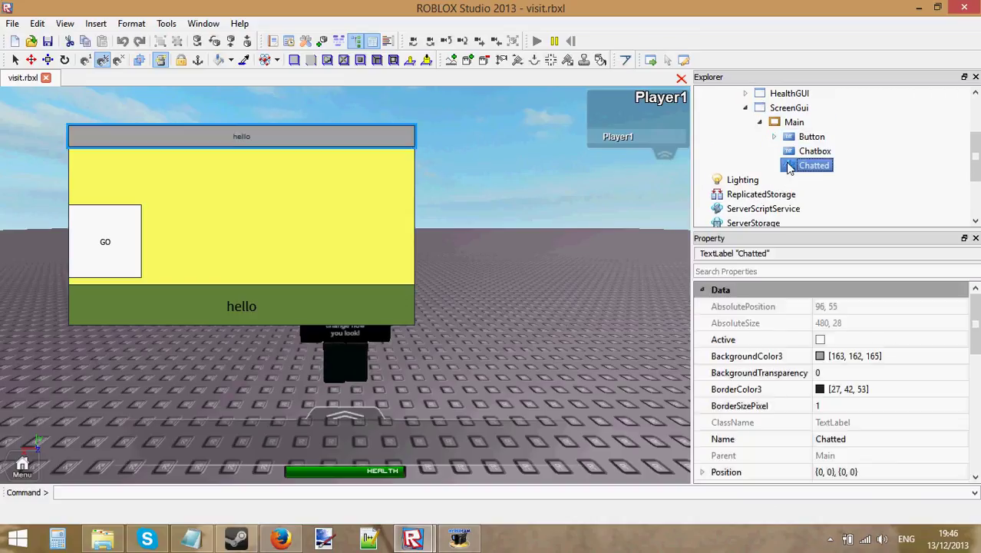
# Add four more Chatted labels under the Main frame in the running test.
pyautogui.click(841, 169)
pyautogui.moveTo(810, 166)
pyautogui.mouseDown()
pyautogui.moveTo(781, 176)
pyautogui.moveTo(803, 166)
pyautogui.mouseUp()
pyautogui.hotkey('ctrl', 'd')
pyautogui.hotkey('ctrl', 'd')
pyautogui.hotkey('ctrl', 'd')
pyautogui.hotkey('ctrl', 'd')
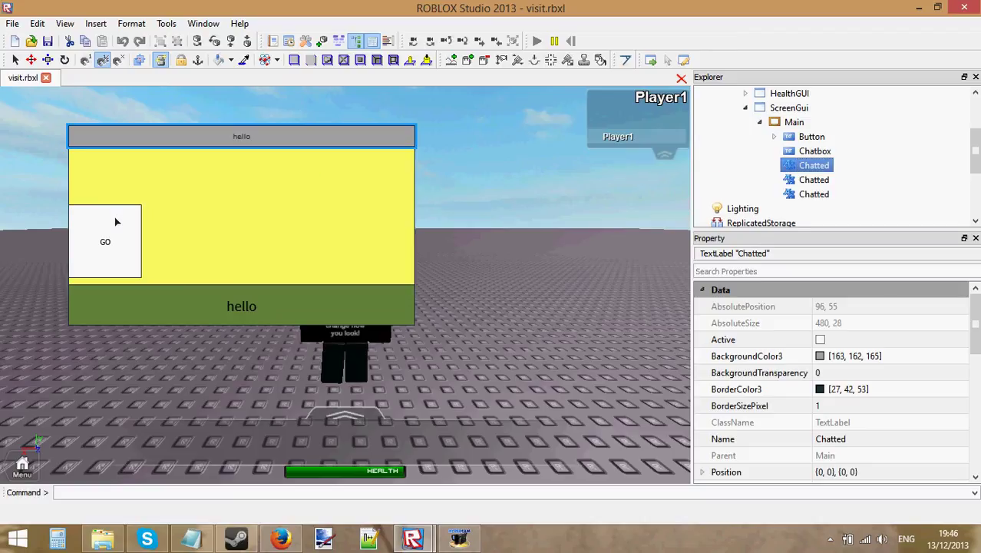
# Inspect the repeated Chatted labels under the Main frame and close the test session.
pyautogui.scroll(-3, 887, 179)
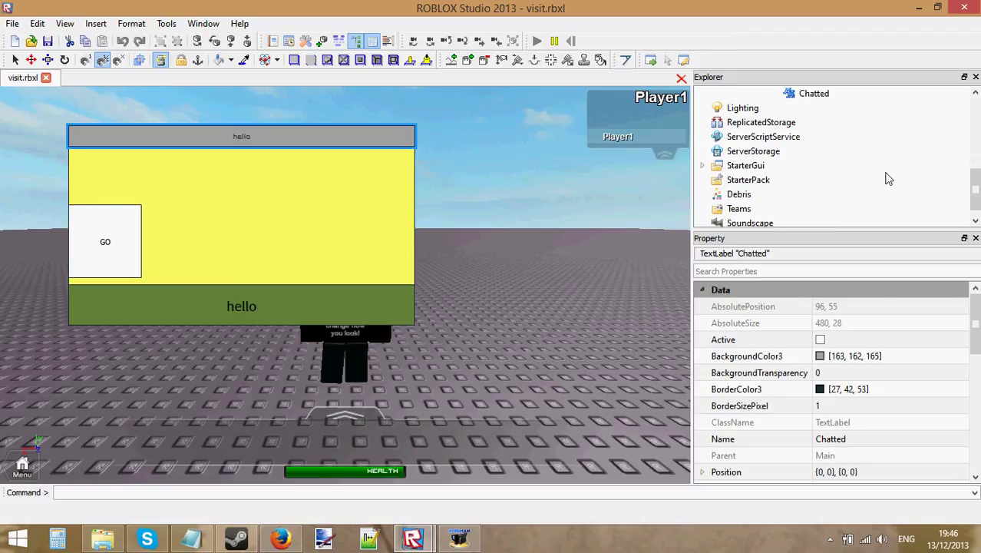
pyautogui.scroll(2, 872, 179)
pyautogui.moveTo(868, 180); pyautogui.dragTo(850, 130)
pyautogui.click(820, 122)
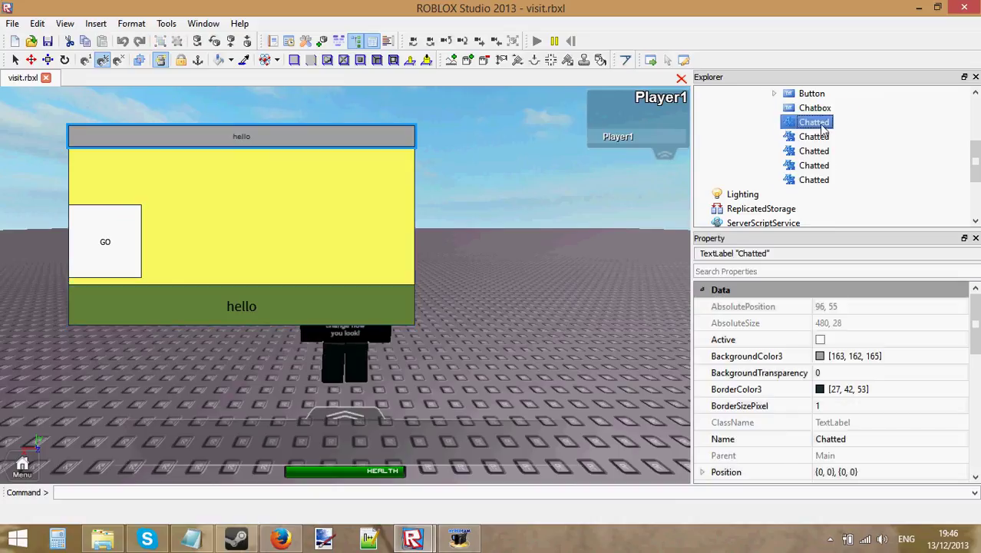
pyautogui.click(820, 123)
pyautogui.click(879, 125)
pyautogui.click(964, 8)
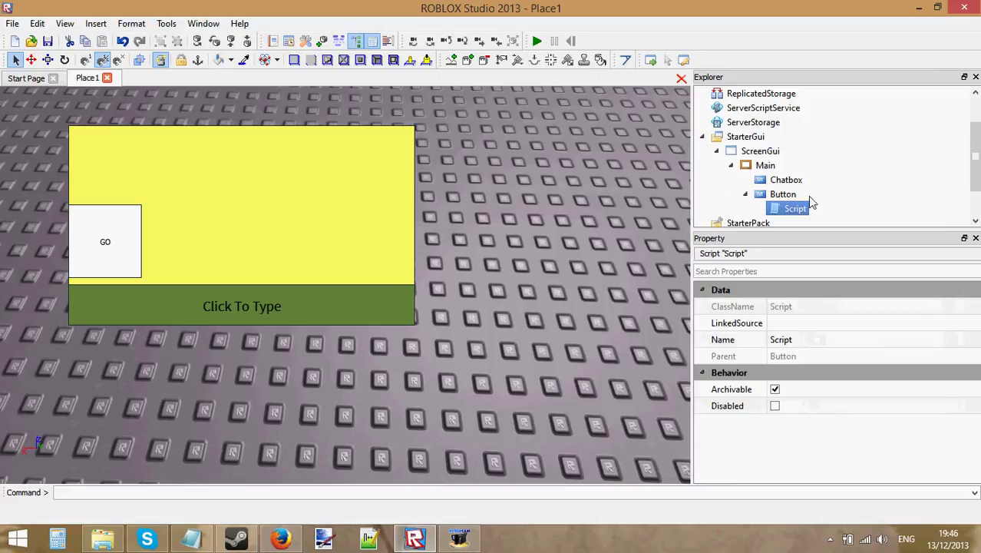
pyautogui.click(745, 194)
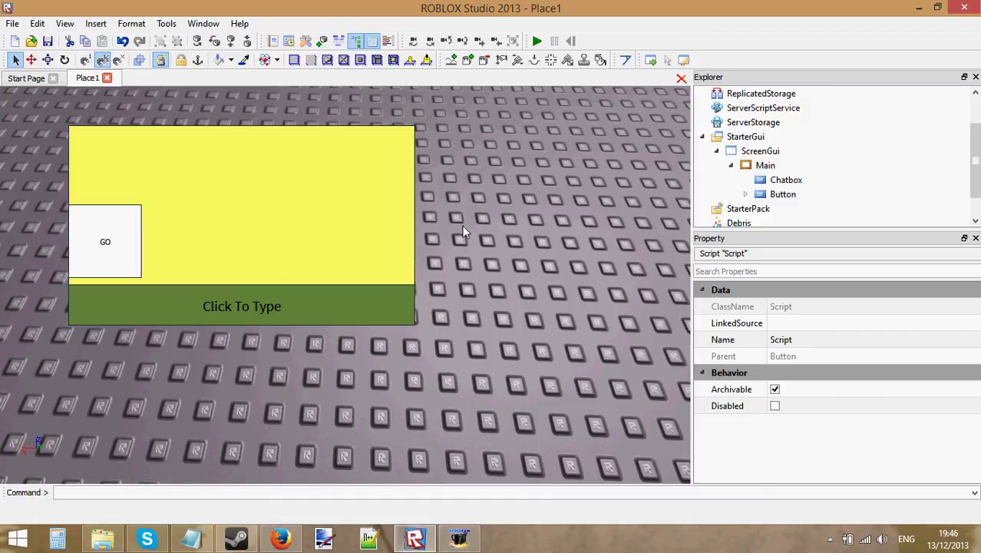
pyautogui.click(466, 113)
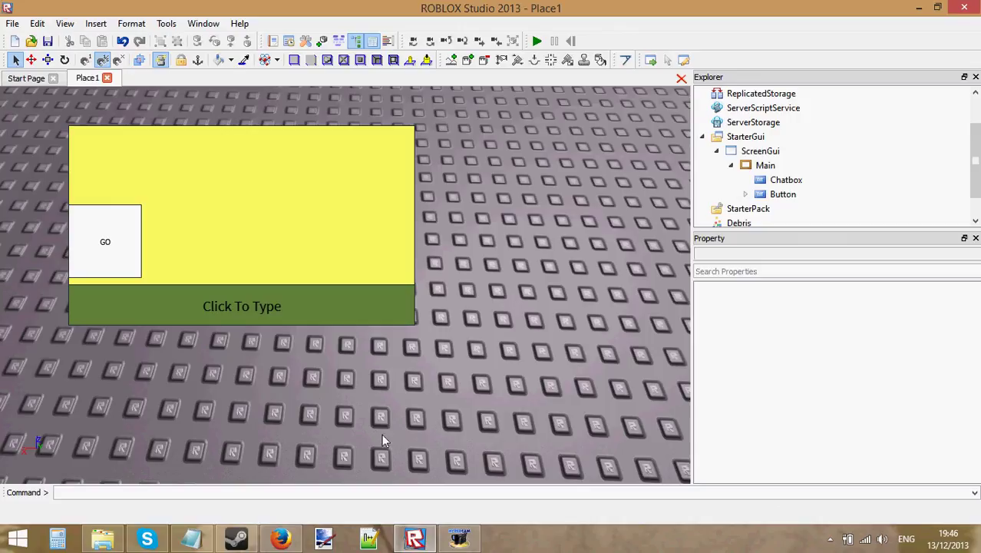
pyautogui.click(459, 537)
pyautogui.click(695, 369)
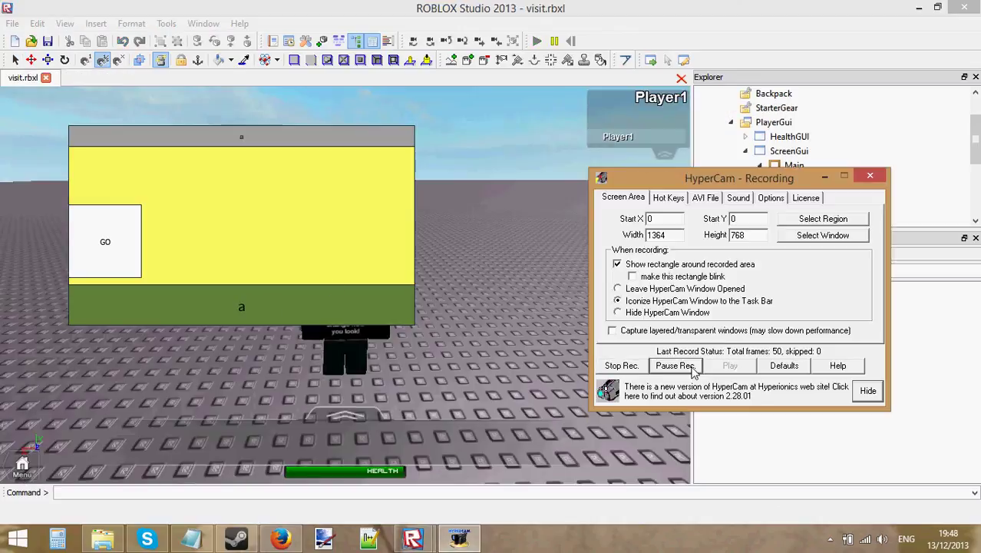
pyautogui.click(449, 287)
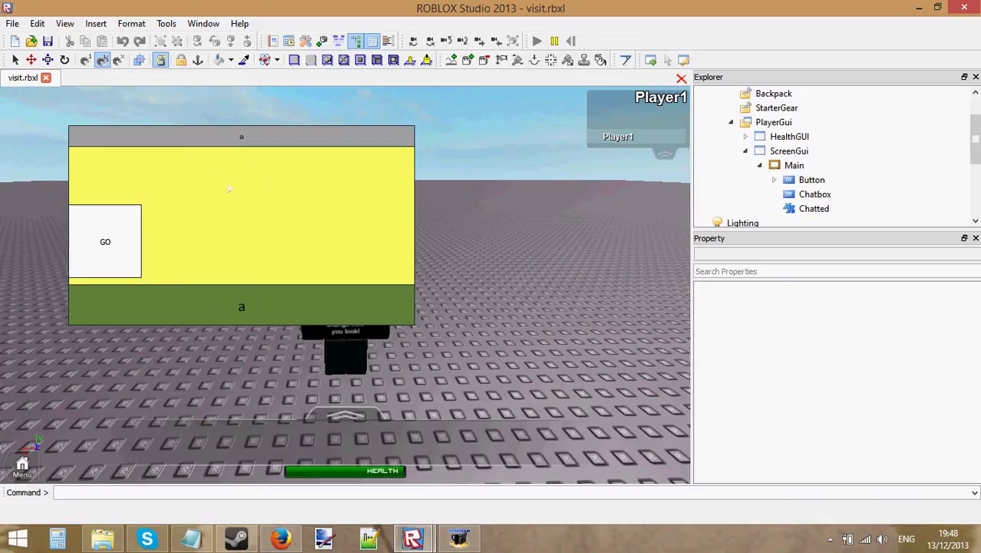
# Submit "dsdgdsfgsdf" from the Chatbox with the GO button and select the Chatted label under Main.
pyautogui.click(238, 306)
pyautogui.write('dsdgdsfgsdf')
pyautogui.click(97, 234)
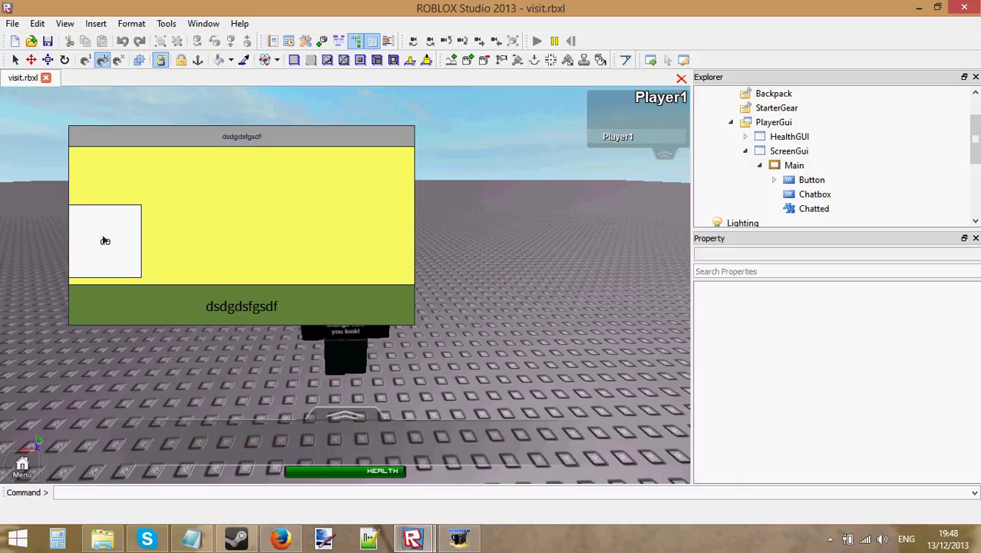
pyautogui.click(815, 208)
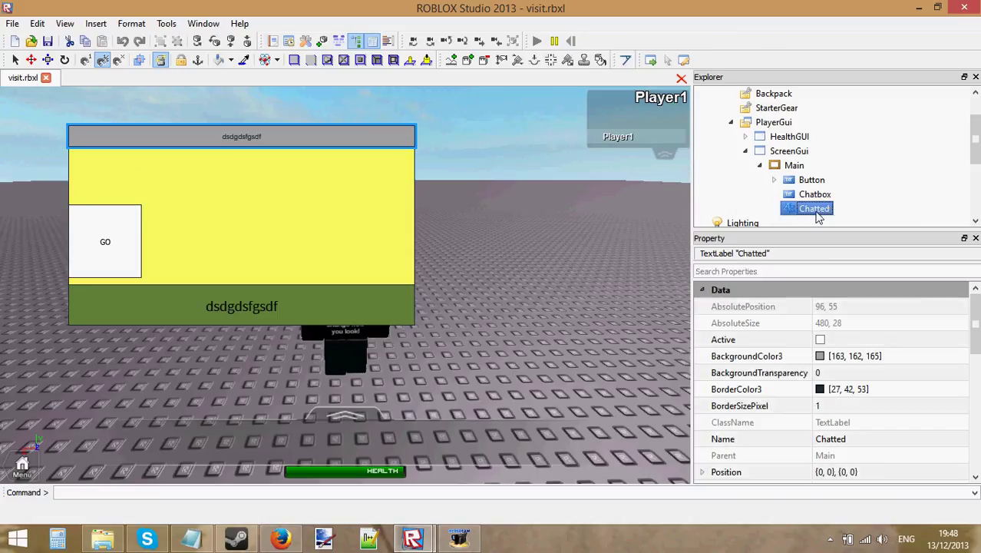
# Replace the Chatbox text with another random test string and submit it with the GO button.
pyautogui.click(85, 234)
pyautogui.write('xvdf')
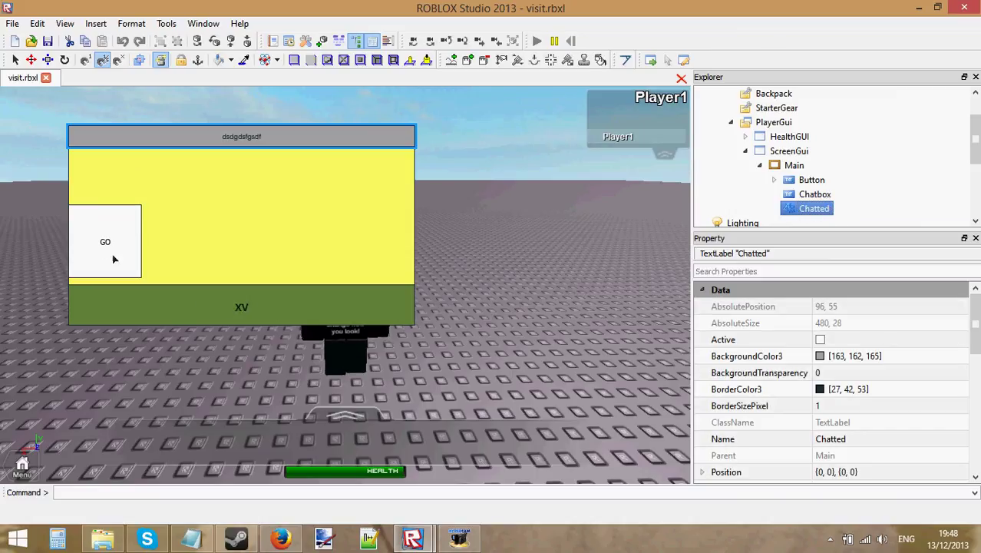
pyautogui.write('fd')
pyautogui.click(79, 235)
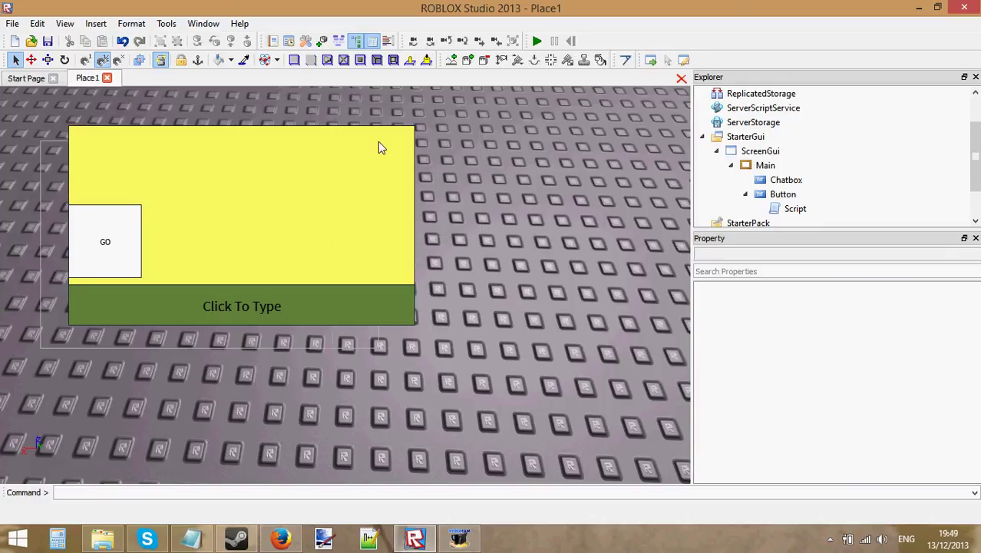
# Open the Button's Script in the place and examine its complete code.
pyautogui.doubleClick(787, 210)
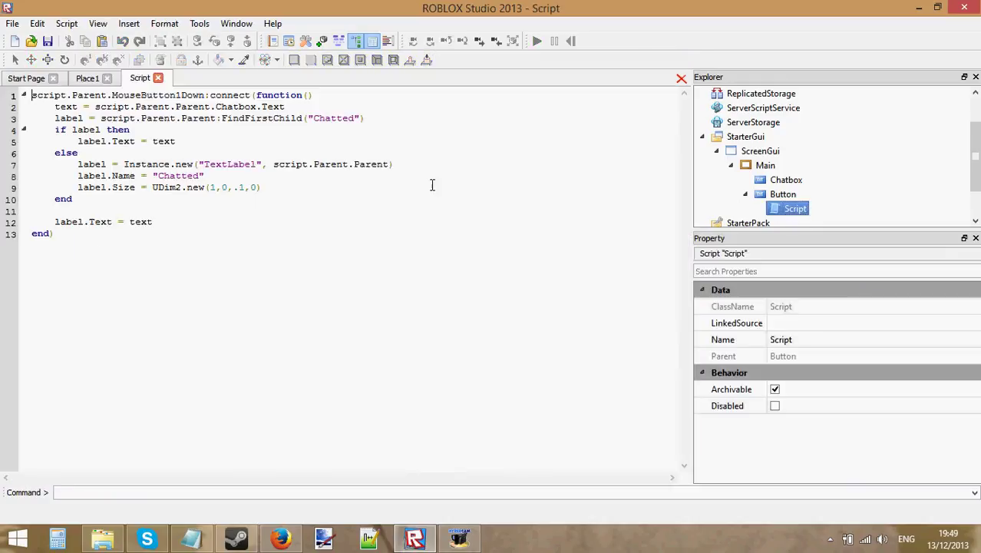
pyautogui.hotkey('ctrl', 'a')
pyautogui.click(71, 129)
pyautogui.hotkey('ctrl', 'a')
pyautogui.click(98, 265)
pyautogui.hotkey('ctrl', 'a')
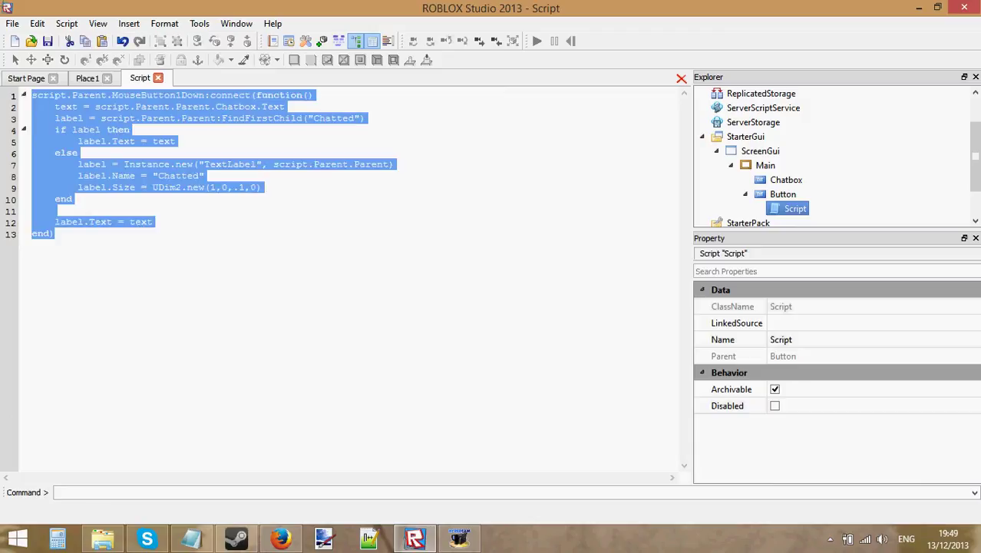
pyautogui.click(85, 117)
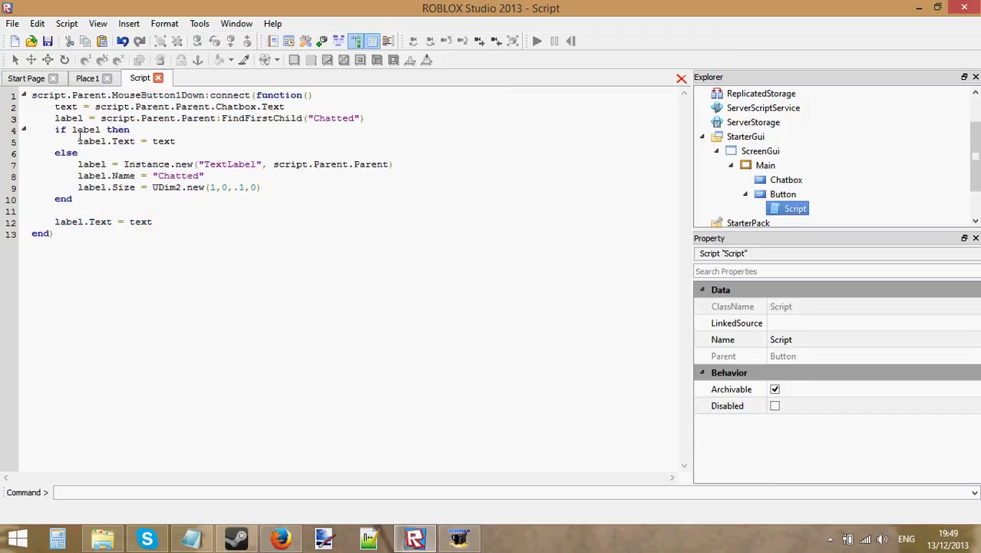
# Examine the script line that assigns label using FindFirstChild("Chatted") on the Main frame.
pyautogui.moveTo(53, 117); pyautogui.dragTo(387, 115)
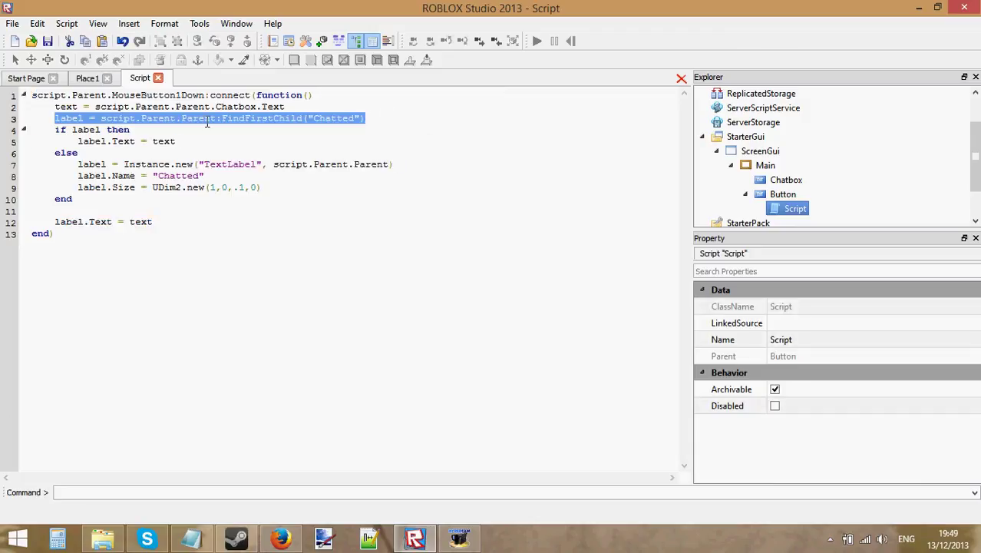
pyautogui.click(53, 118)
pyautogui.moveTo(55, 118); pyautogui.dragTo(365, 116)
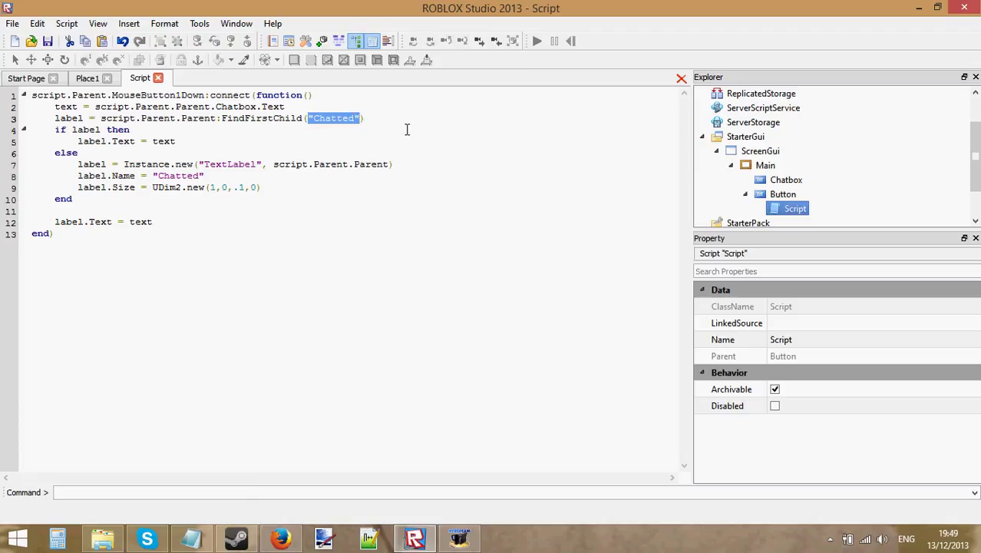
pyautogui.click(382, 121)
pyautogui.moveTo(55, 118); pyautogui.dragTo(86, 119)
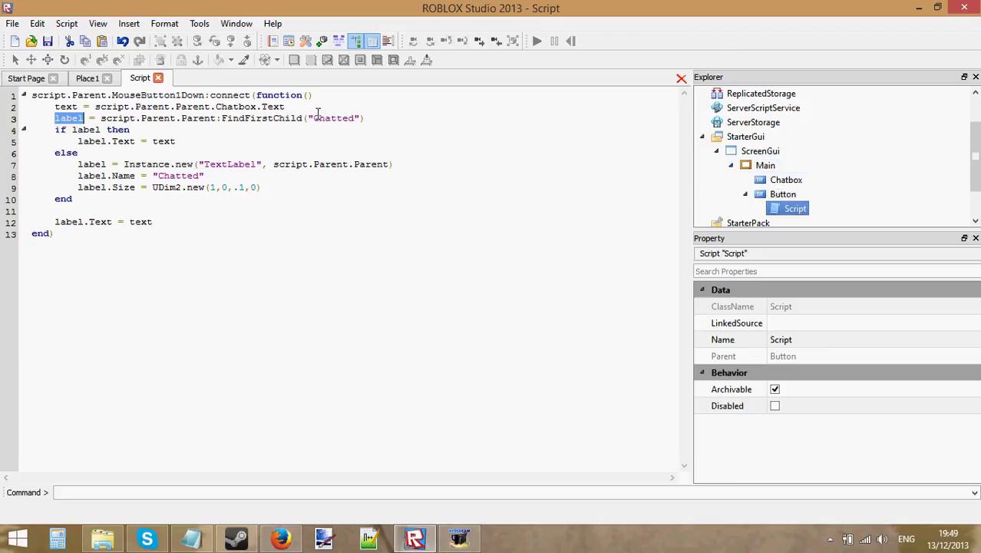
pyautogui.moveTo(315, 117); pyautogui.dragTo(356, 117)
pyautogui.click(356, 118)
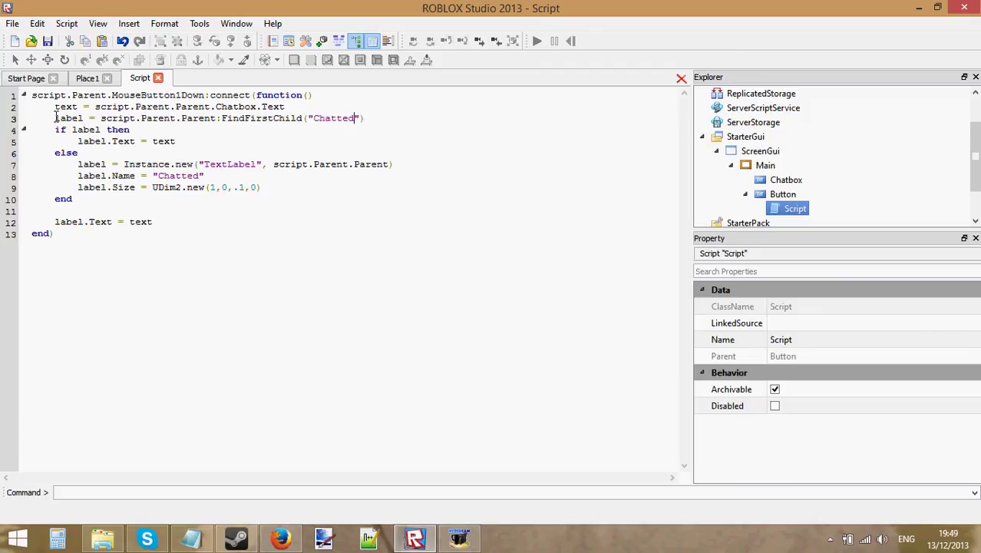
pyautogui.moveTo(55, 118); pyautogui.dragTo(92, 117)
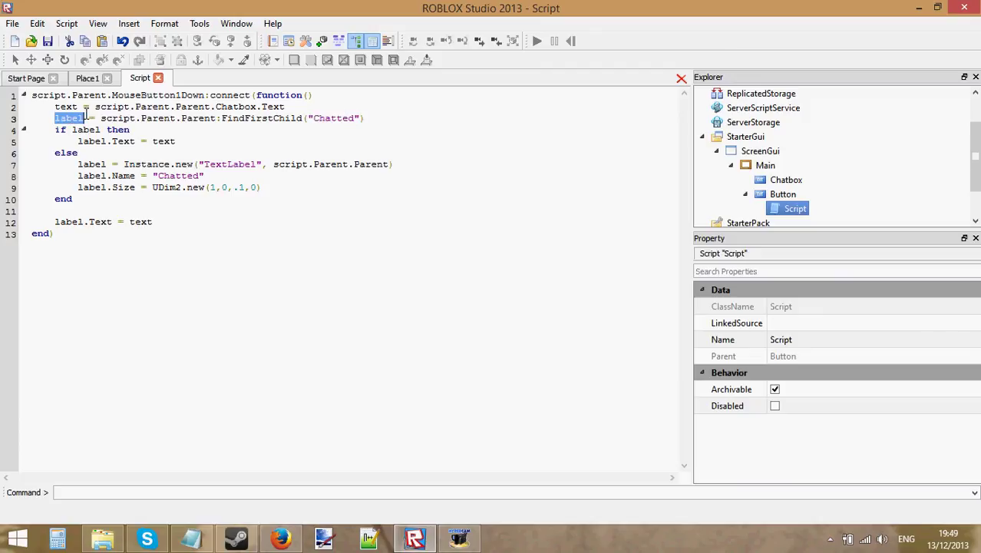
# Examine the "if label then" branch, its label.Text = text assignment and the text variable read from Chatbox.Text.
pyautogui.click(84, 116)
pyautogui.moveTo(55, 129); pyautogui.dragTo(102, 130)
pyautogui.click(130, 129)
pyautogui.click(72, 129)
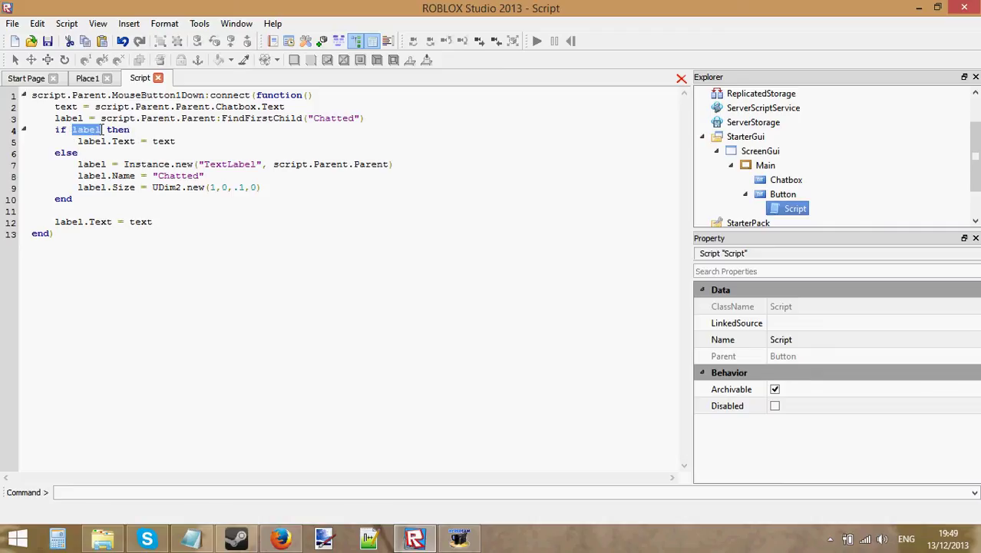
pyautogui.click(112, 129)
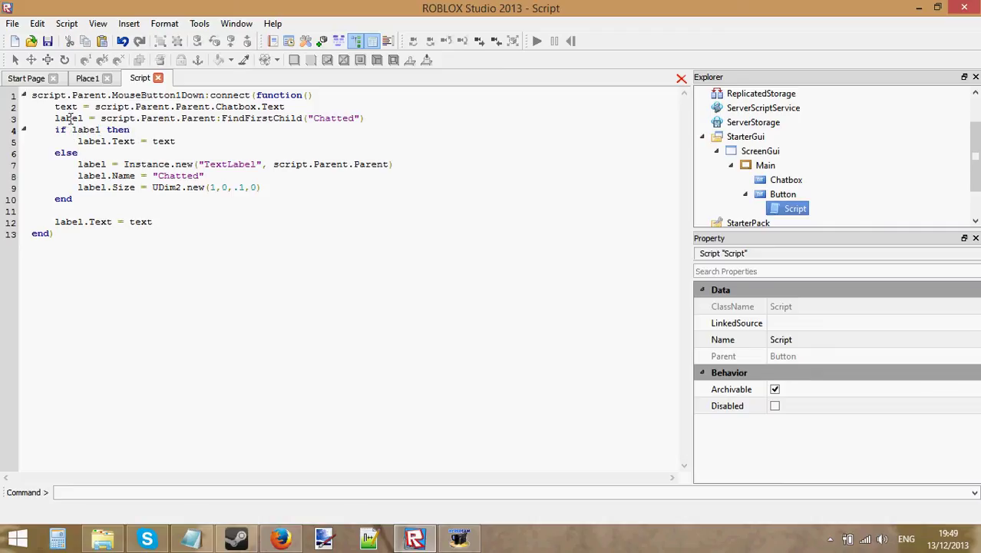
pyautogui.moveTo(78, 141); pyautogui.dragTo(181, 140)
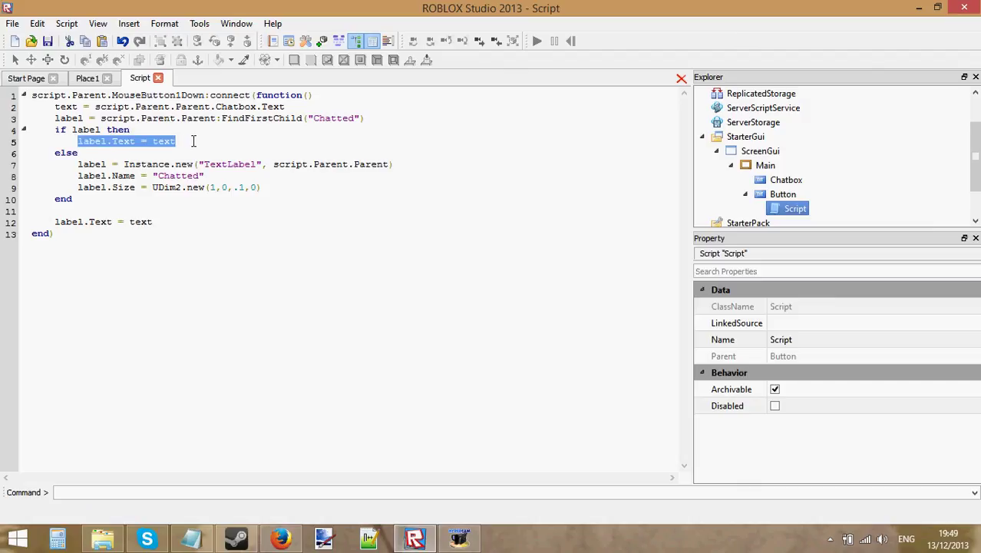
pyautogui.click(193, 140)
pyautogui.moveTo(77, 141); pyautogui.dragTo(143, 141)
pyautogui.click(154, 140)
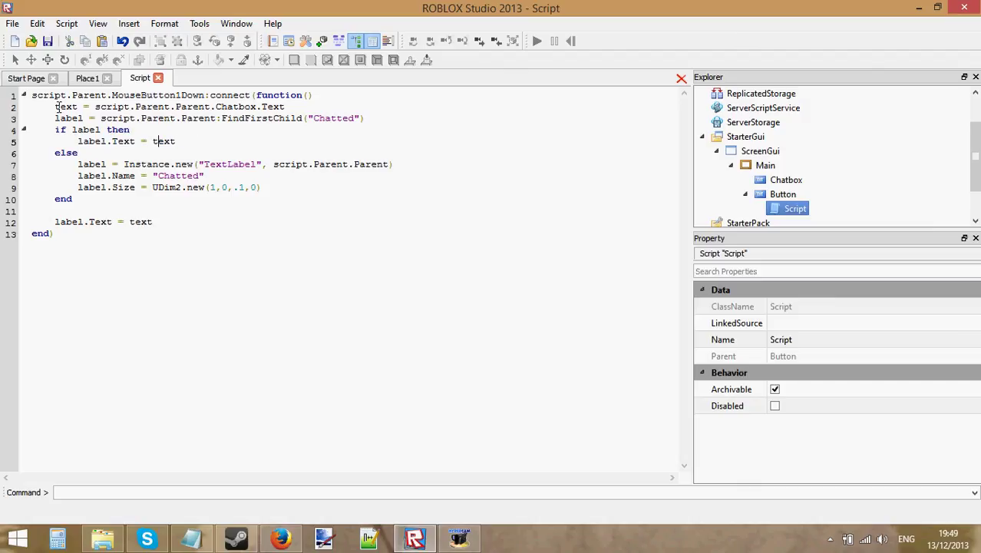
pyautogui.moveTo(58, 106); pyautogui.dragTo(321, 106)
pyautogui.click(321, 107)
pyautogui.doubleClick(80, 130)
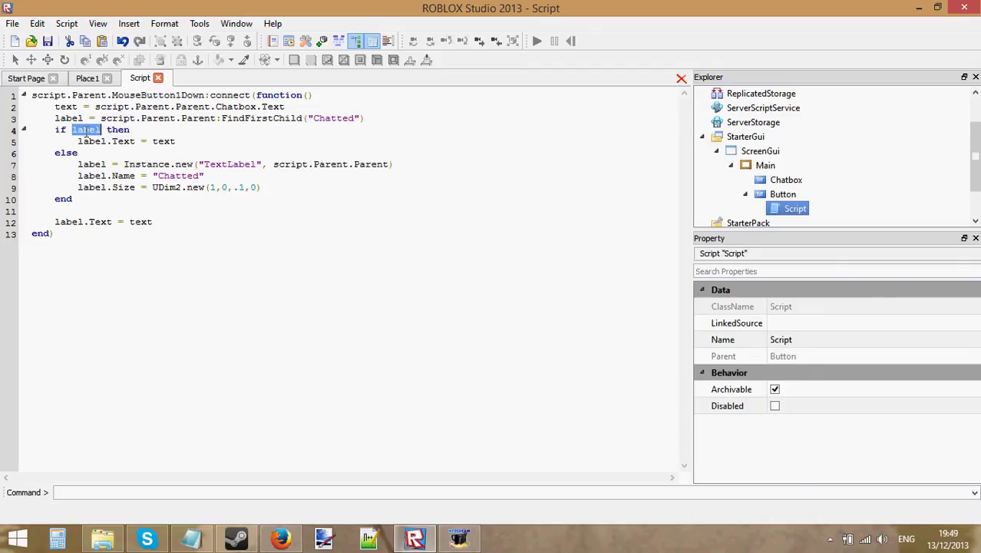
pyautogui.click(84, 129)
pyautogui.doubleClick(85, 130)
pyautogui.click(109, 129)
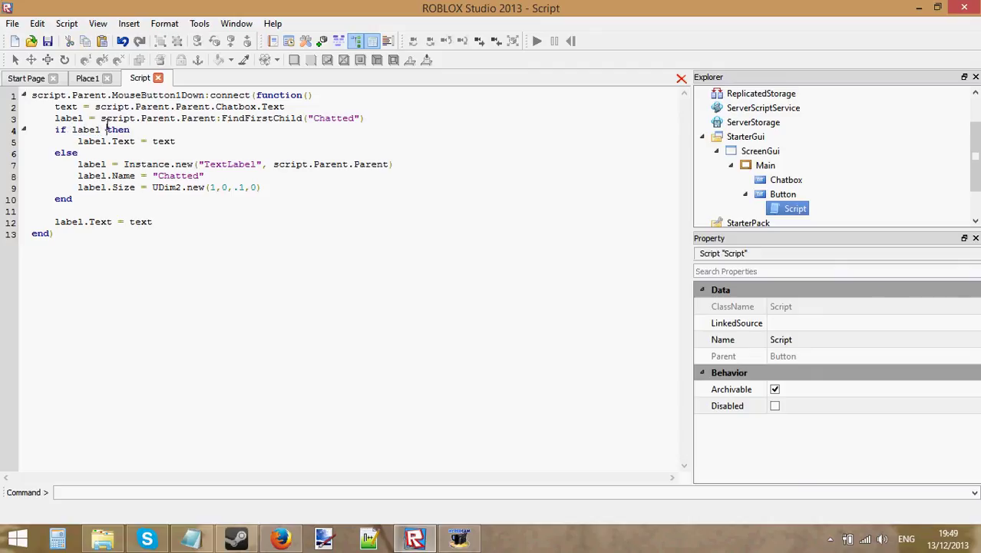
# Examine the else branch that creates the Chatted TextLabel, the final label.Text = text line and the matching assignment above else.
pyautogui.moveTo(56, 150); pyautogui.dragTo(419, 186)
pyautogui.click(103, 155)
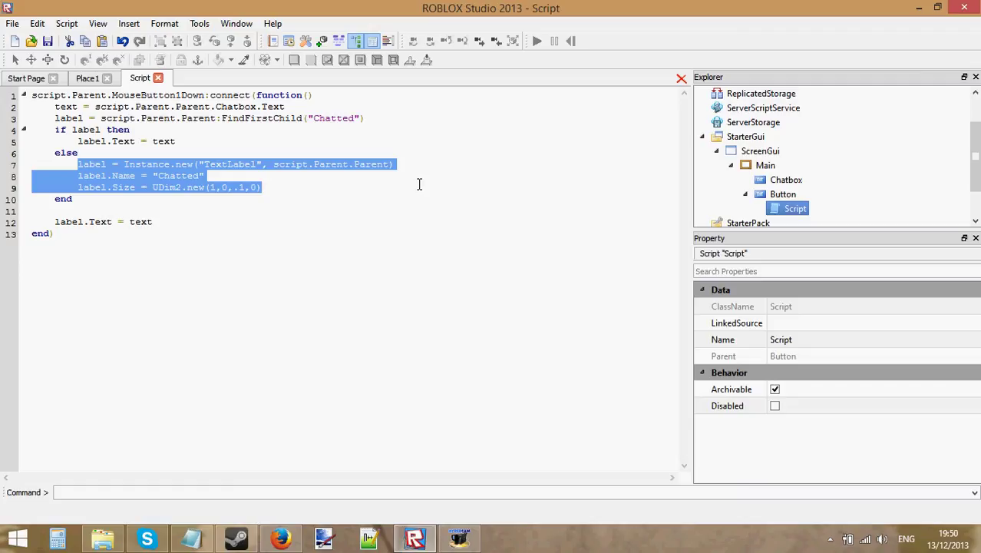
pyautogui.click(244, 212)
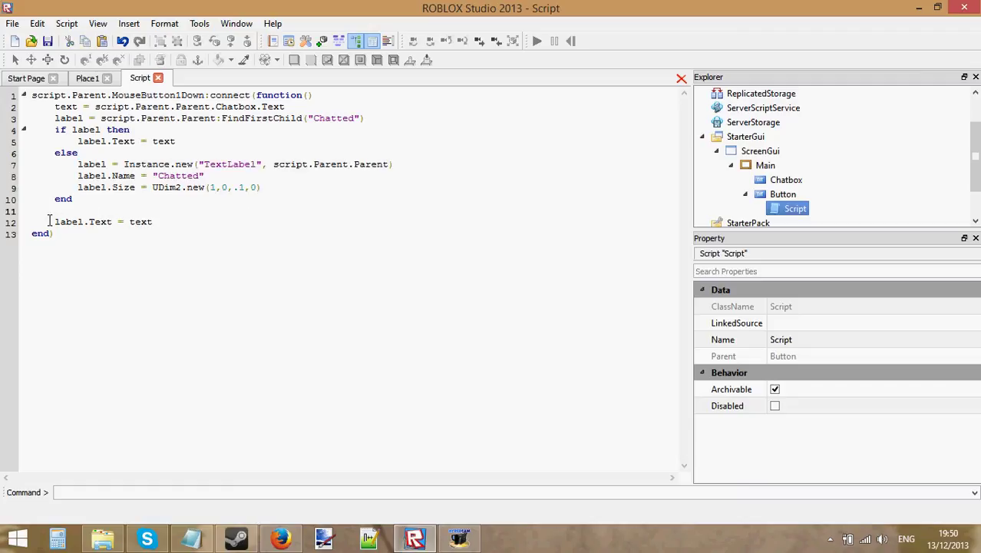
pyautogui.moveTo(48, 220); pyautogui.dragTo(205, 220)
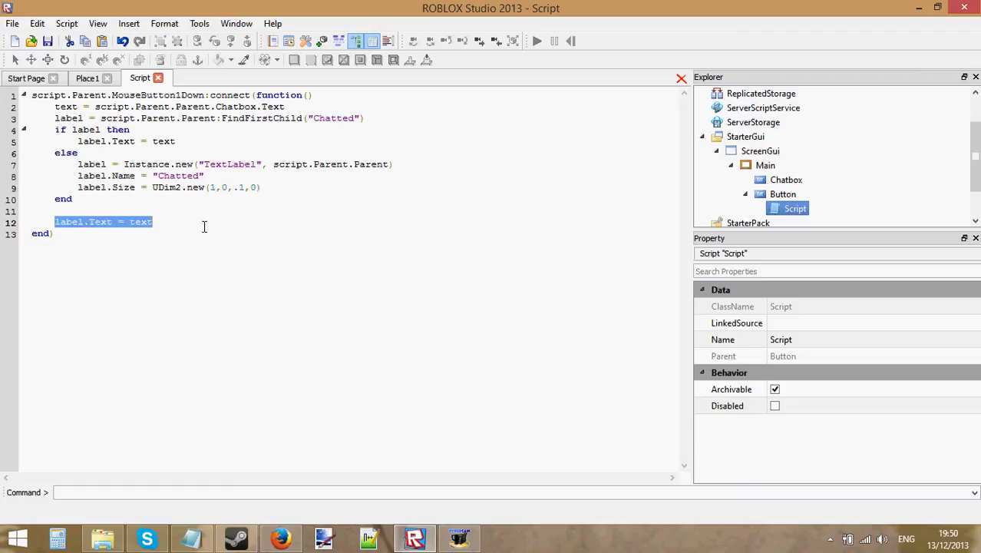
pyautogui.click(205, 221)
pyautogui.moveTo(78, 142); pyautogui.dragTo(113, 153)
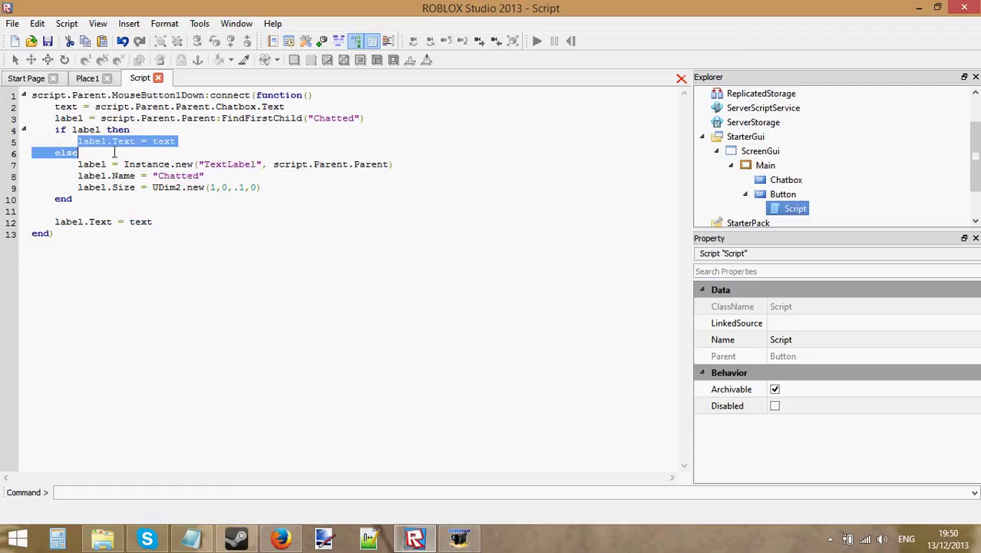
# Remove the inner label.Text = text line and the else line, and change the condition to "if not label then".
pyautogui.press('BackSpace')
pyautogui.press('BackSpace')
pyautogui.press('BackSpace')
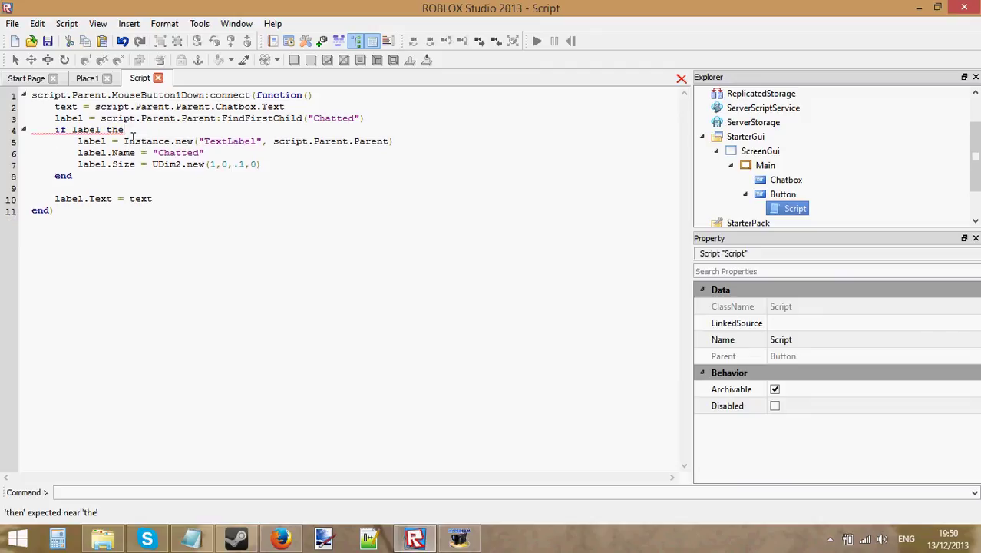
pyautogui.write('not')
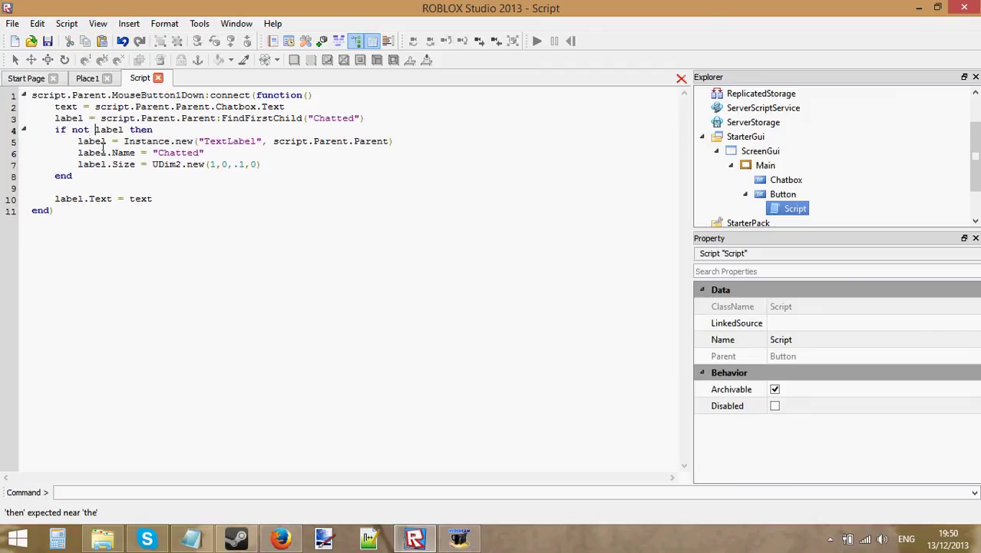
# Examine the "if not label then" block that creates the Chatted TextLabel and the final label.Text = text line.
pyautogui.moveTo(79, 141); pyautogui.dragTo(285, 163)
pyautogui.click(133, 135)
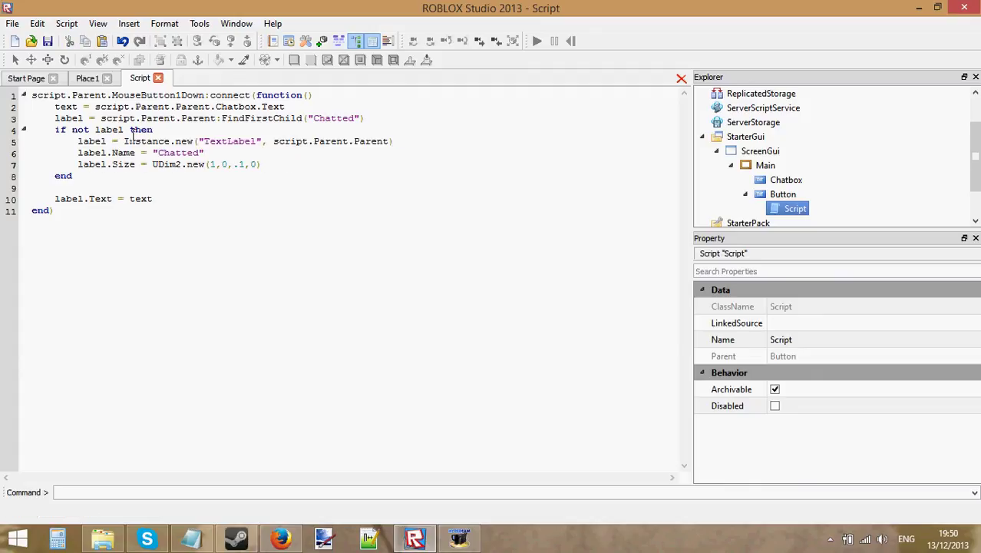
pyautogui.moveTo(51, 132); pyautogui.dragTo(137, 164)
pyautogui.click(94, 190)
pyautogui.moveTo(52, 199); pyautogui.dragTo(212, 200)
pyautogui.click(213, 196)
pyautogui.moveTo(74, 141); pyautogui.dragTo(284, 162)
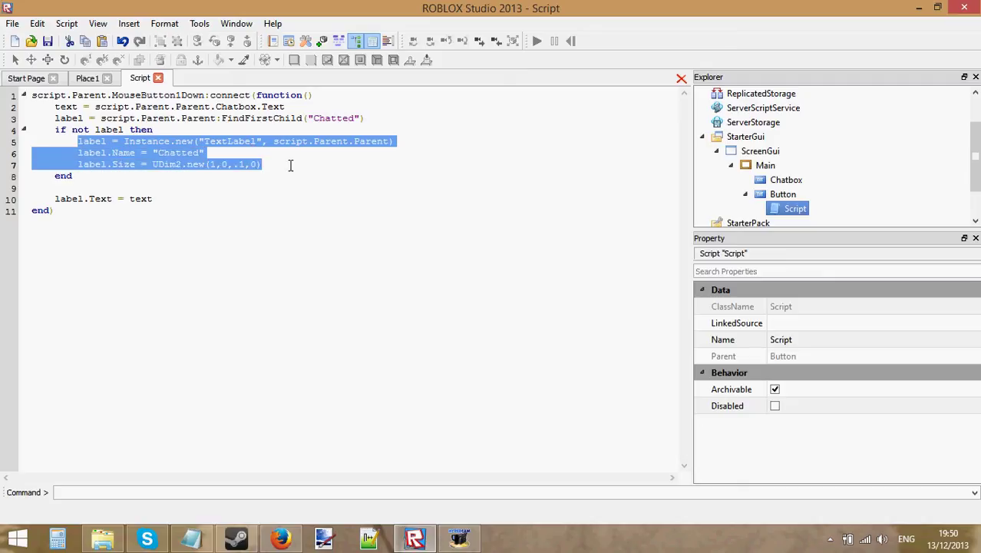
pyautogui.click(290, 165)
pyautogui.moveTo(52, 197); pyautogui.dragTo(180, 199)
pyautogui.click(180, 203)
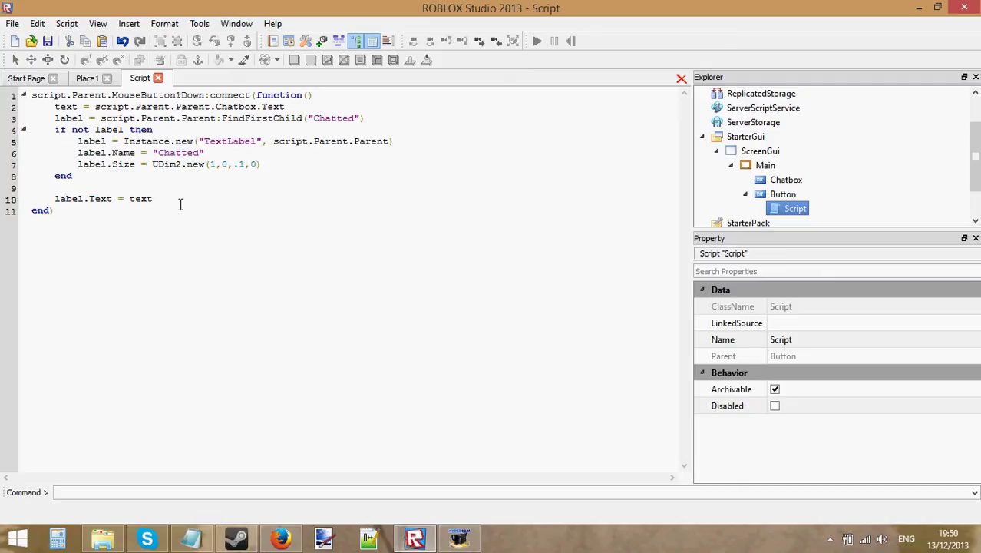
# Delete the blank line above the final label.Text = text line and close the script.
pyautogui.moveTo(77, 189); pyautogui.dragTo(98, 175)
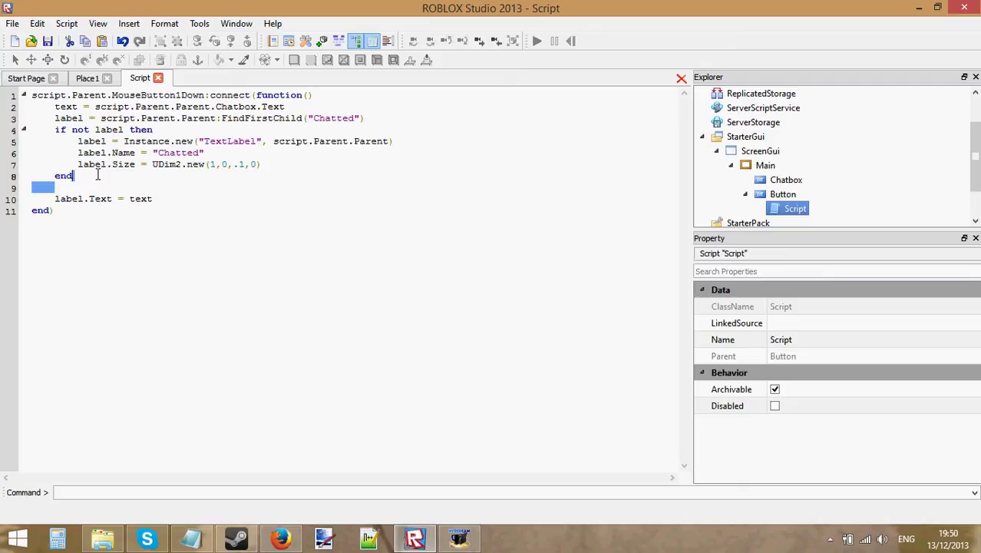
pyautogui.press('BackSpace')
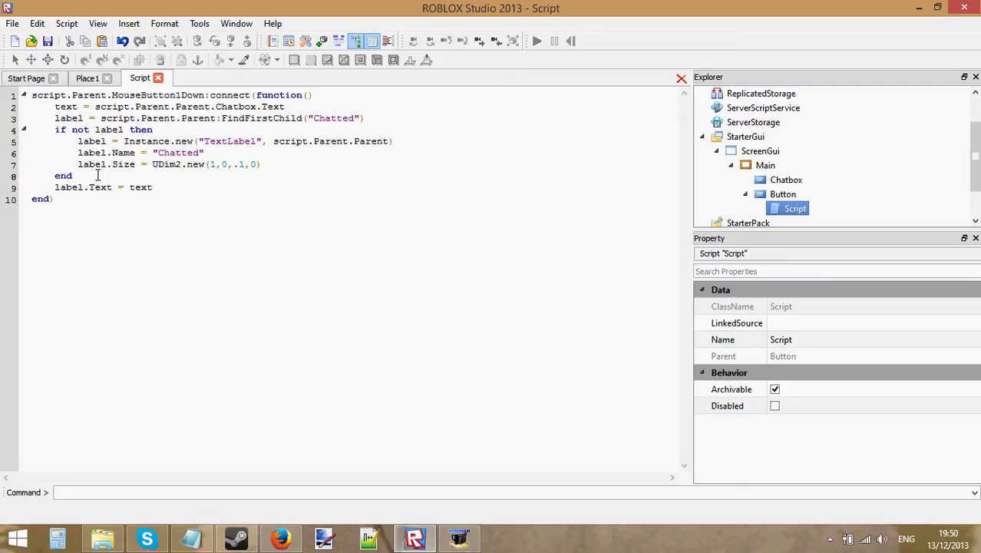
pyautogui.click(158, 77)
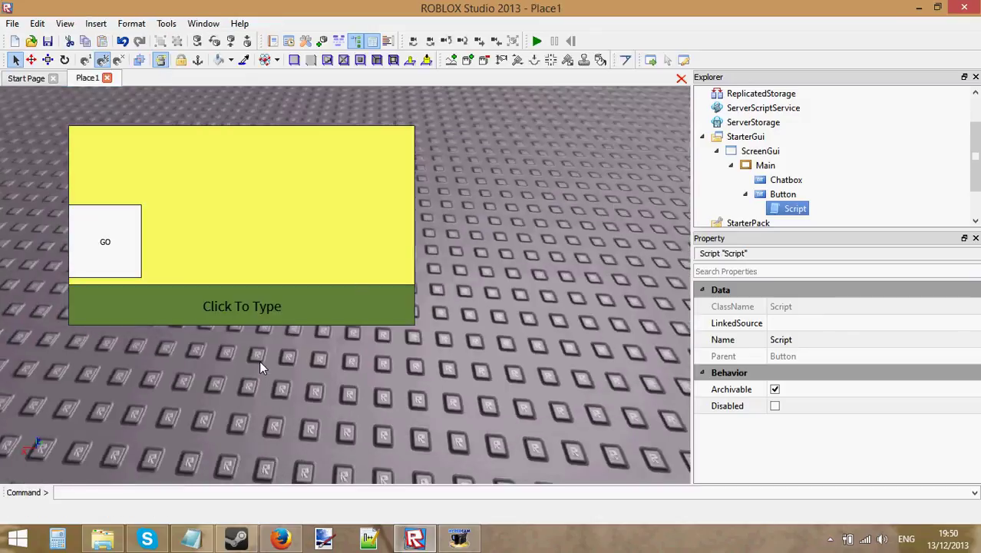
pyautogui.moveTo(258, 360); pyautogui.dragTo(261, 356, button='right')
pyautogui.scroll(-5, 317, 337)
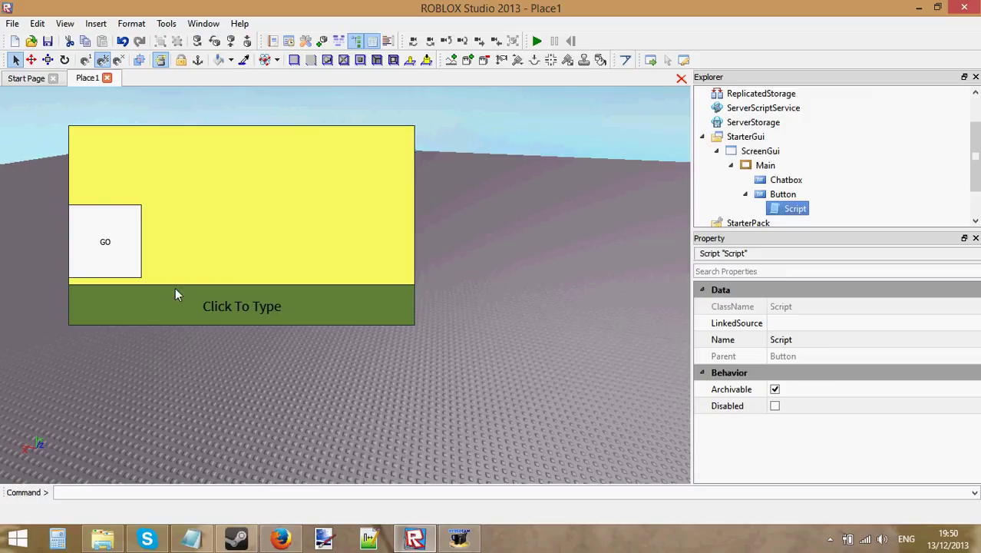
pyautogui.doubleClick(797, 208)
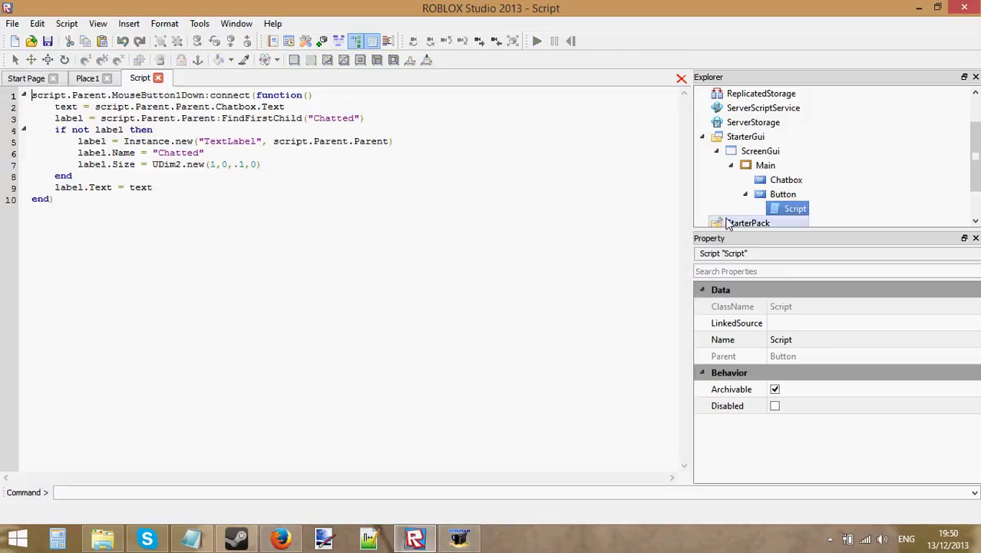
pyautogui.write('t')
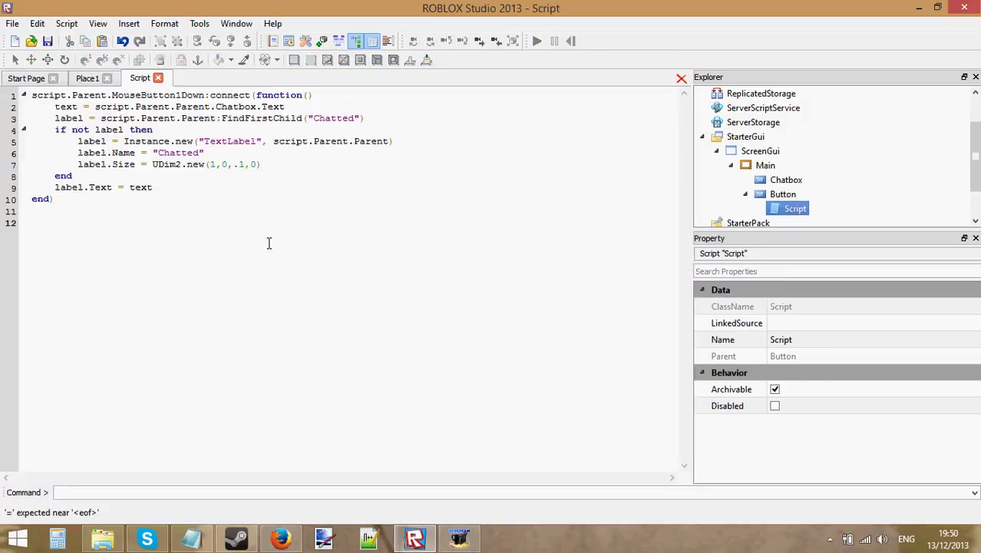
pyautogui.write('=')
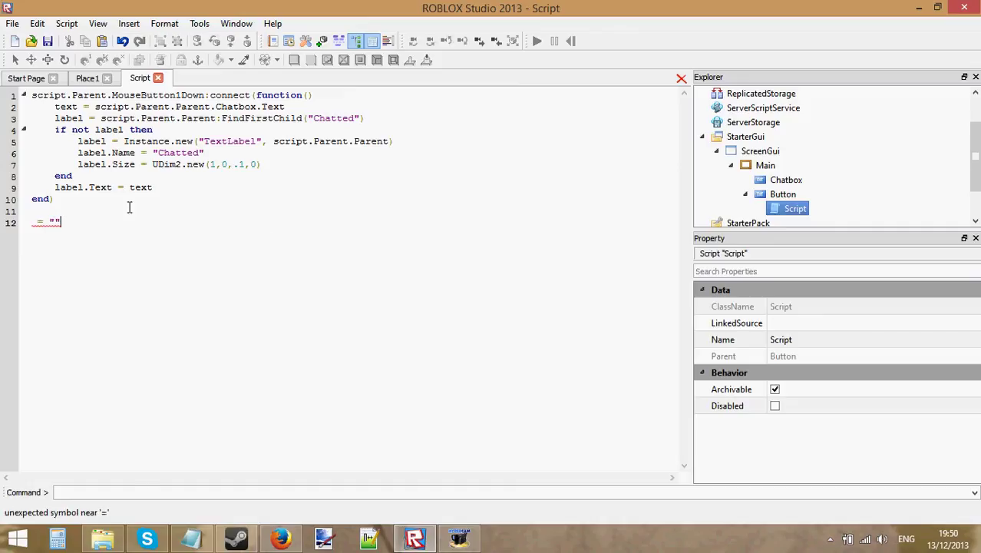
pyautogui.keyDown('ctrl'); pyautogui.scroll(3, 114, 284); pyautogui.keyUp('ctrl')
pyautogui.hotkey('shift', 'Home')
pyautogui.press('End')
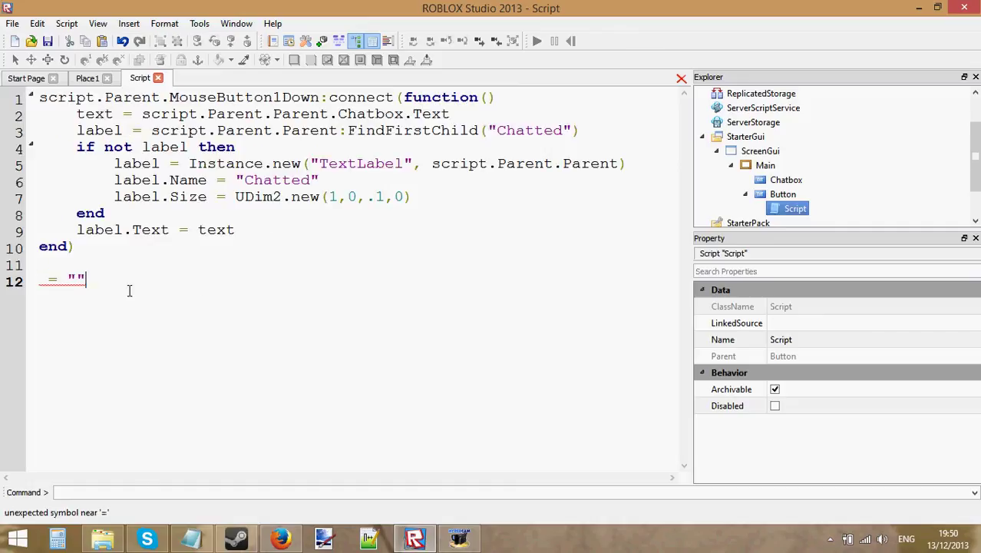
pyautogui.moveTo(129, 291); pyautogui.dragTo(3, 263)
pyautogui.press('BackSpace')
pyautogui.press('BackSpace')
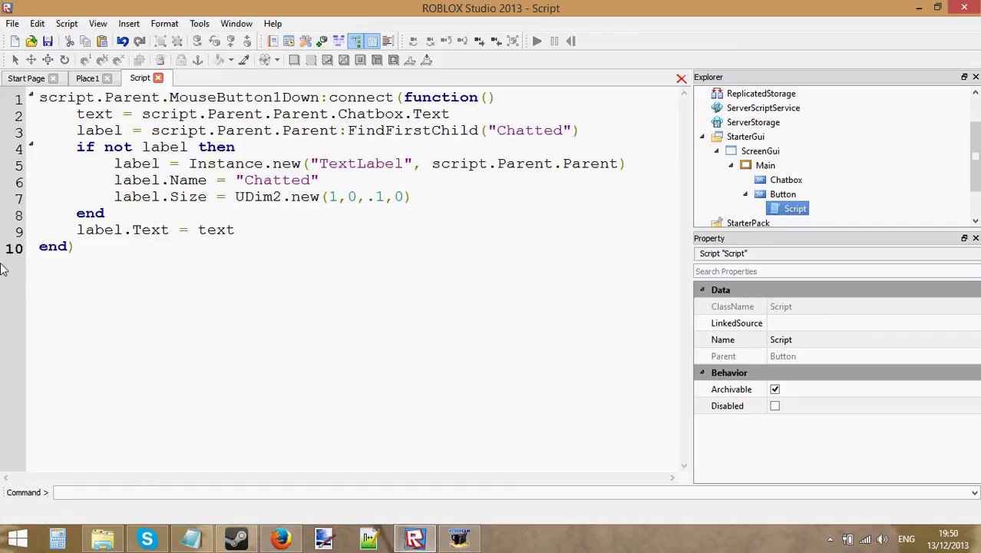
pyautogui.click(158, 77)
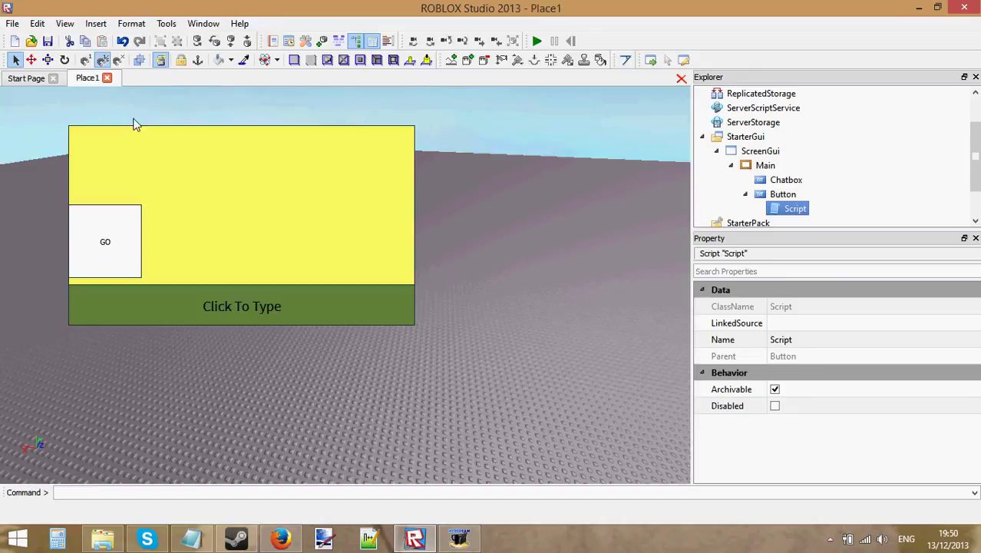
pyautogui.moveTo(39, 105); pyautogui.dragTo(472, 379)
pyautogui.moveTo(523, 399); pyautogui.dragTo(7, 94)
pyautogui.moveTo(4, 94); pyautogui.dragTo(588, 444)
pyautogui.moveTo(588, 444); pyautogui.dragTo(604, 422, button='right')
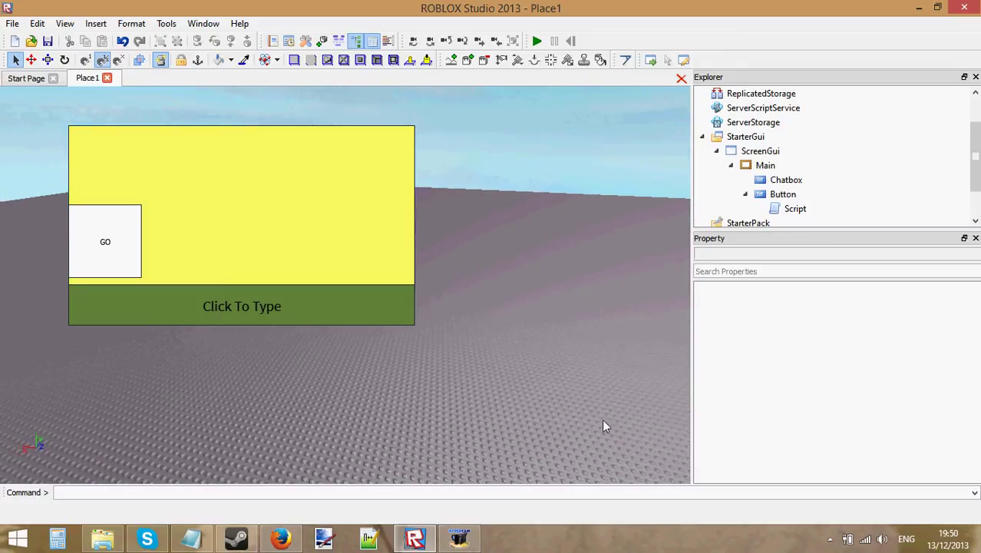
pyautogui.moveTo(602, 419); pyautogui.dragTo(41, 101)
pyautogui.moveTo(41, 104); pyautogui.dragTo(606, 395)
pyautogui.moveTo(607, 394)
pyautogui.mouseDown()
pyautogui.moveTo(313, 267)
pyautogui.moveTo(35, 106)
pyautogui.moveTo(320, 305)
pyautogui.moveTo(527, 409)
pyautogui.mouseUp()
pyautogui.moveTo(483, 405)
pyautogui.mouseDown()
pyautogui.moveTo(47, 94)
pyautogui.moveTo(491, 375)
pyautogui.mouseUp()
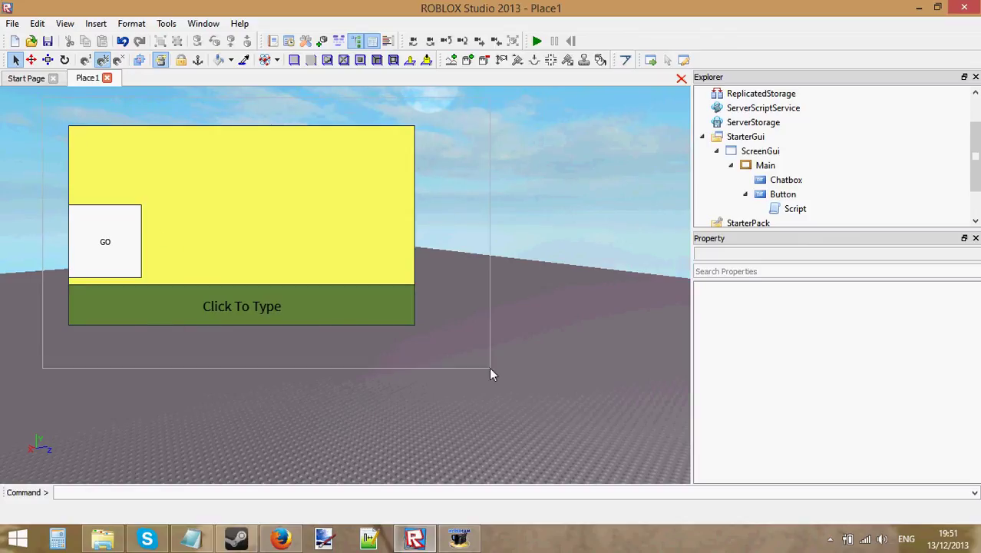
pyautogui.click(459, 537)
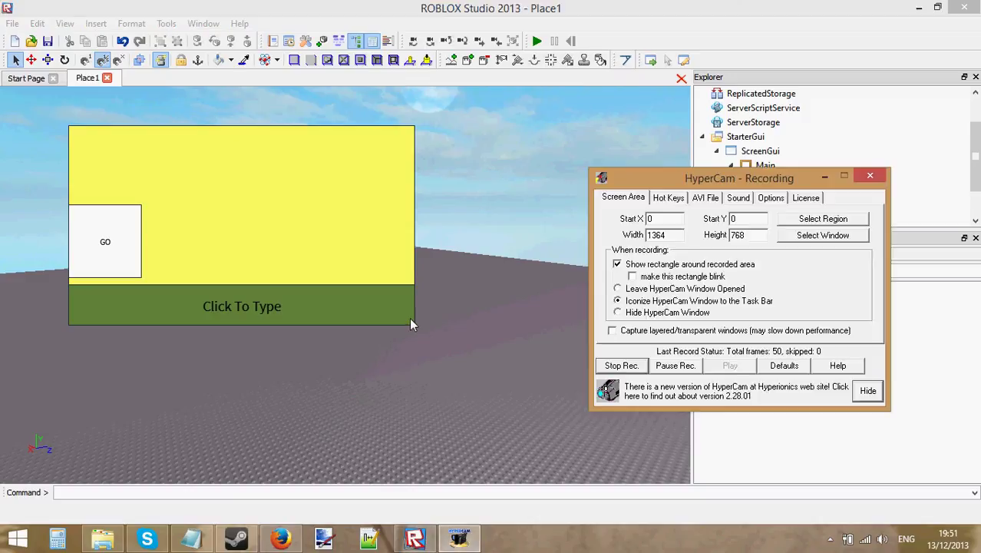